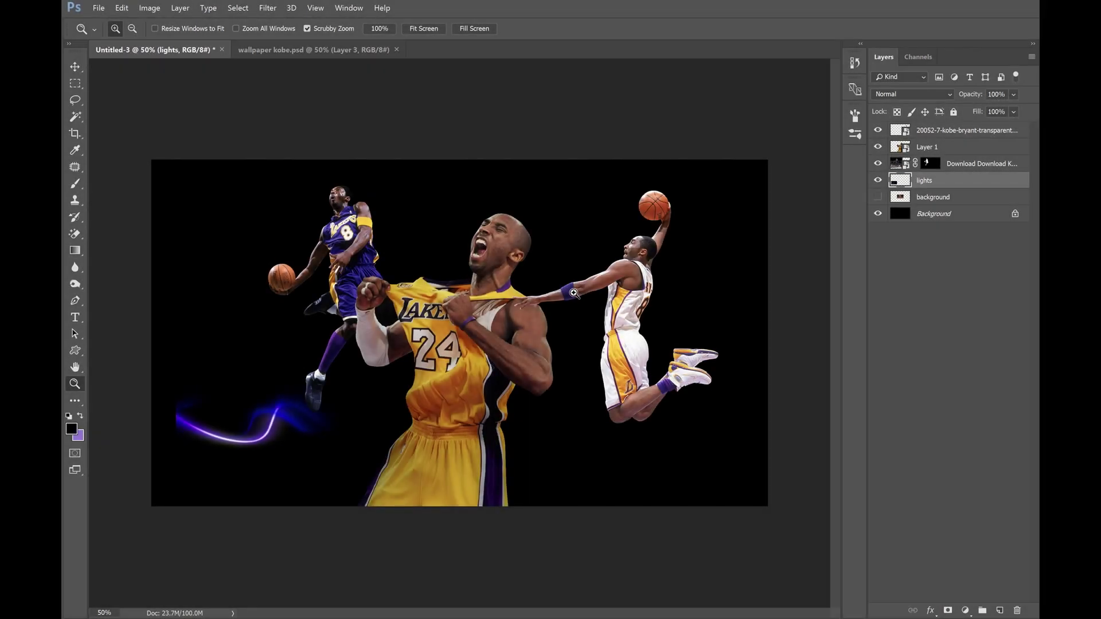
Nudge the centre Kobe figure (Layer 1) slightly to the right
key("v")
left_click(496, 382)
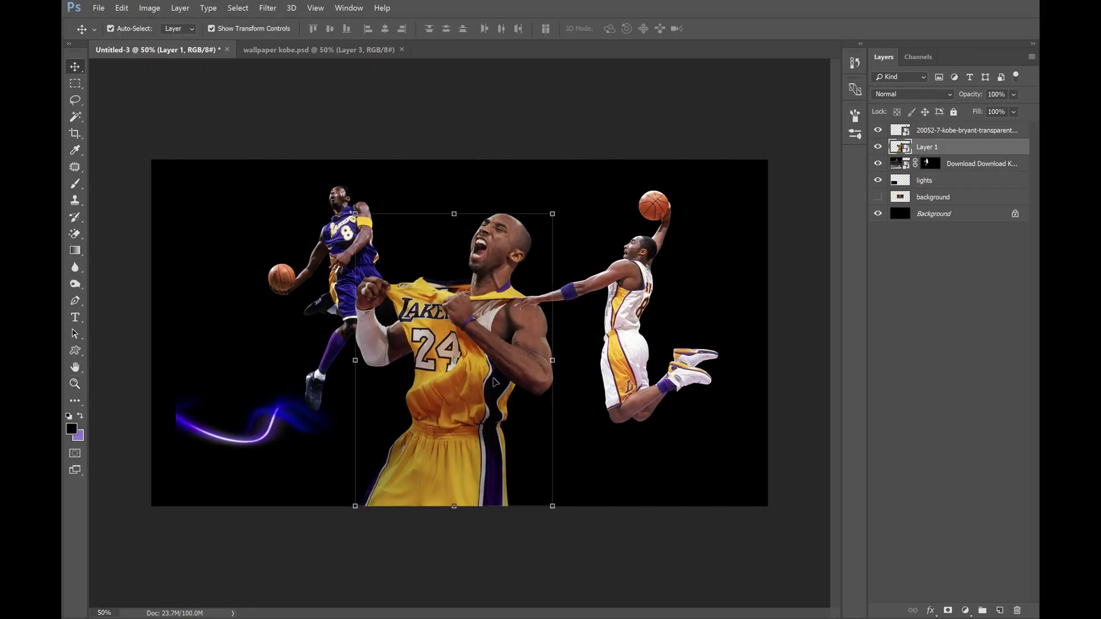
left_click_drag(498, 369, 500, 374)
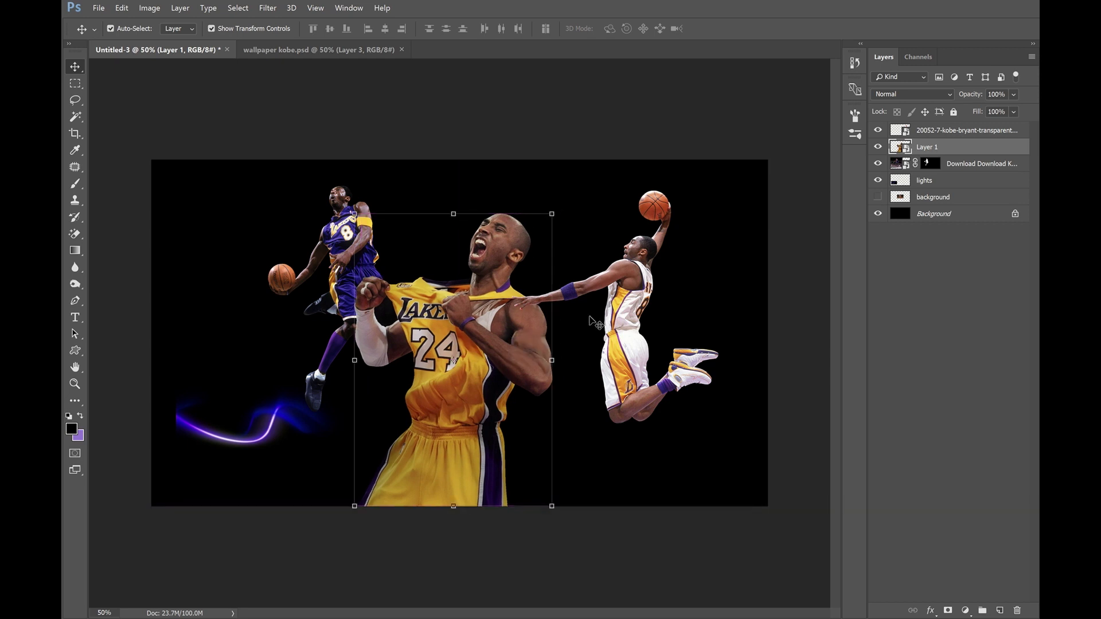
Move the dunking Kobe left and shrink it slightly to about 171%
left_click_drag(646, 285, 619, 283)
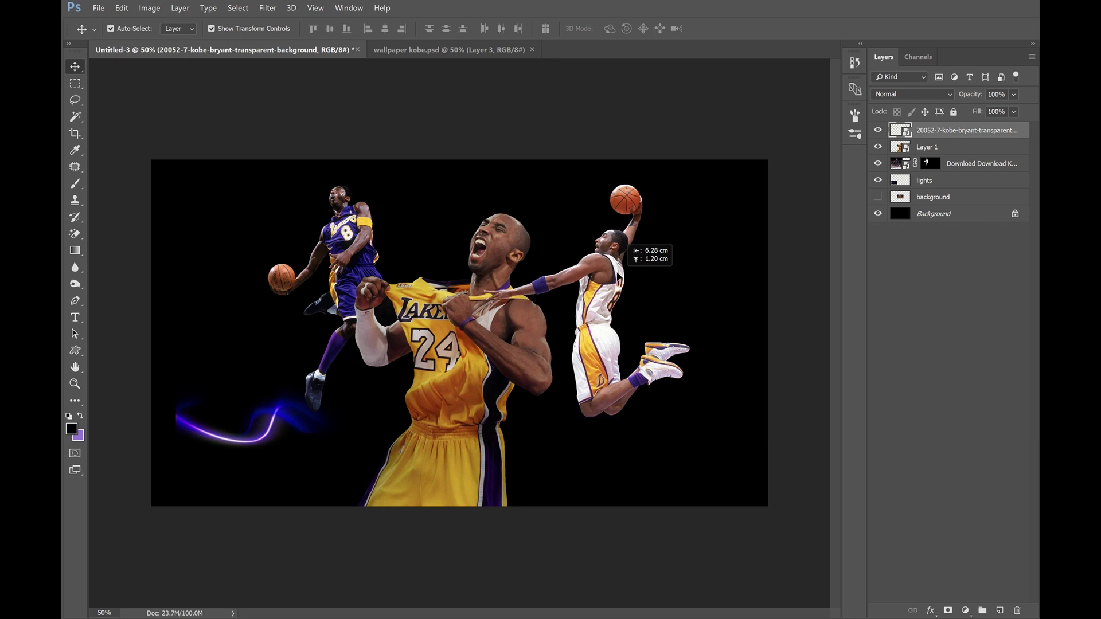
left_click_drag(618, 285, 618, 280)
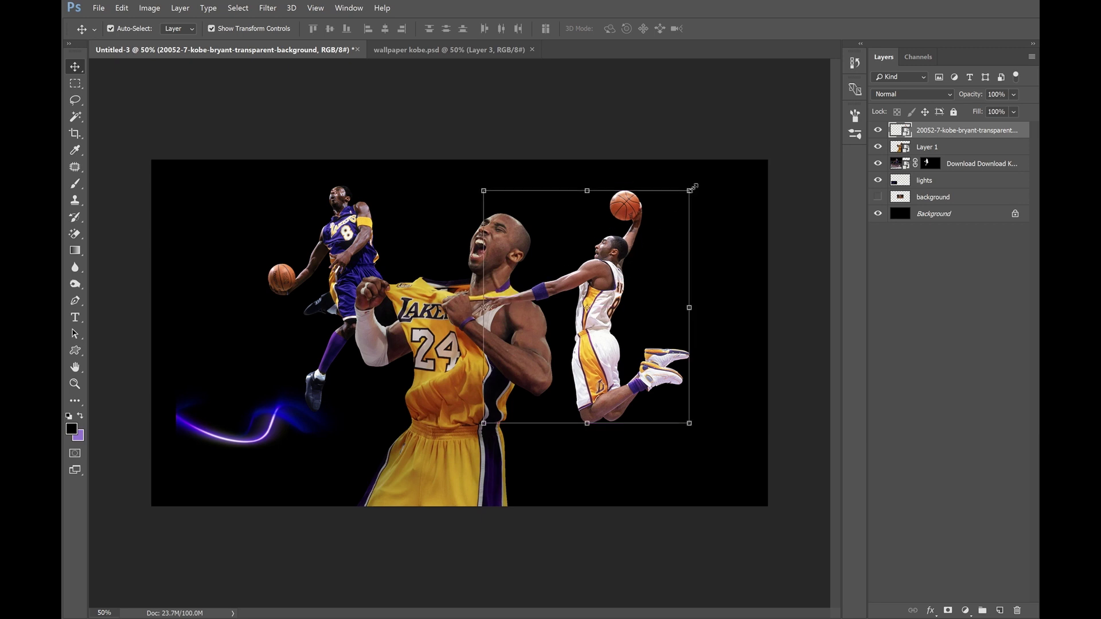
left_click_drag(690, 190, 693, 187)
left_click_drag(694, 430, 677, 415)
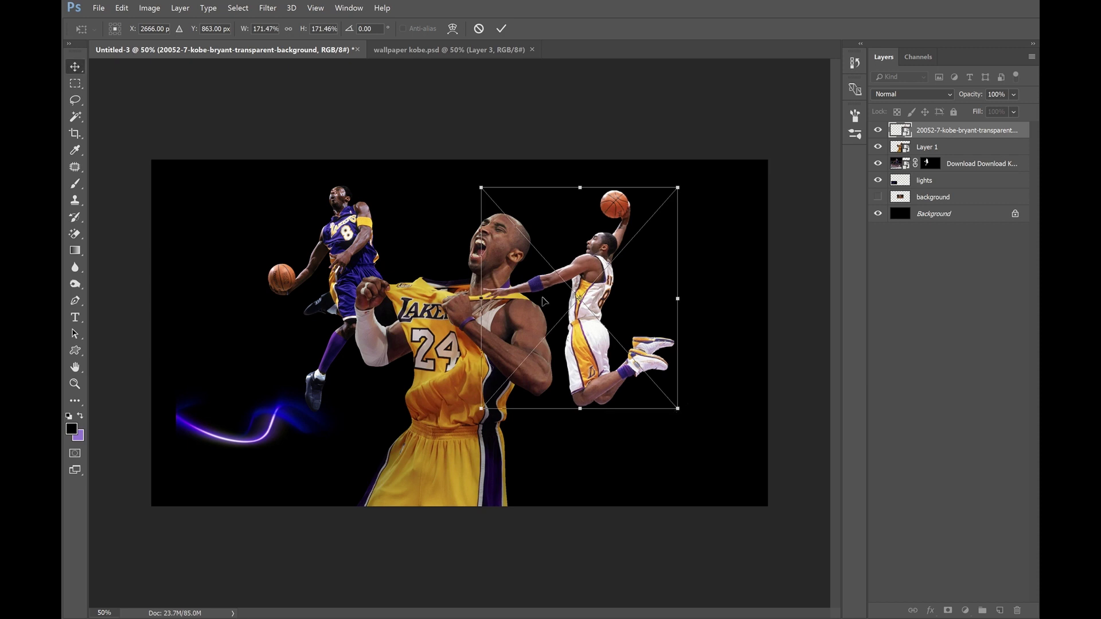
key("Return")
left_click(344, 247)
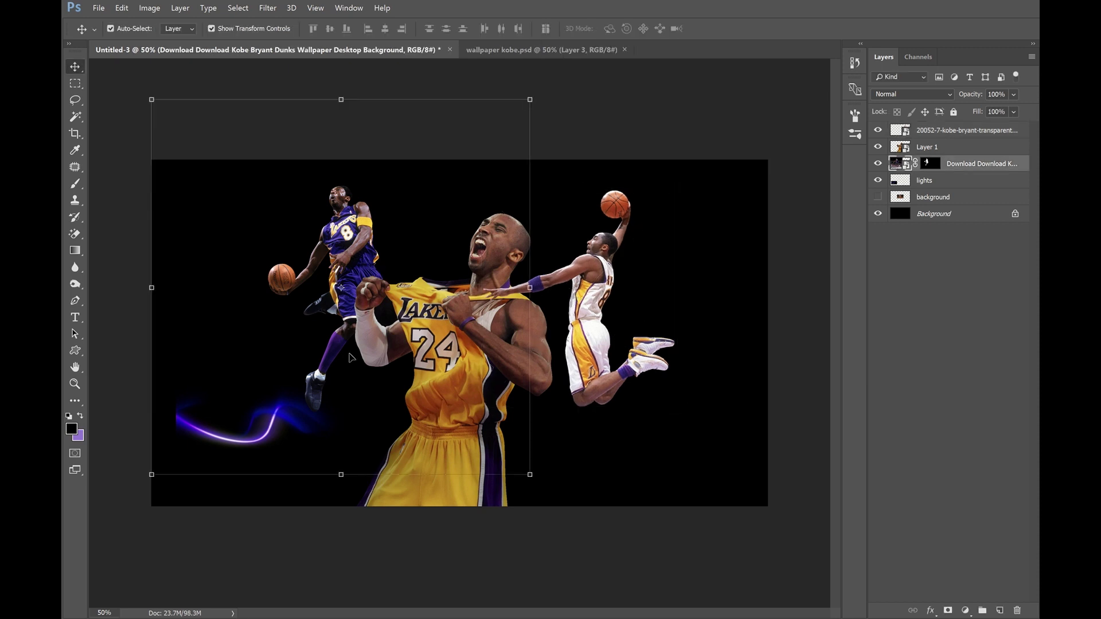
Shrink the purple-jersey Kobe to about 93% and shift it left and down
left_click(152, 476)
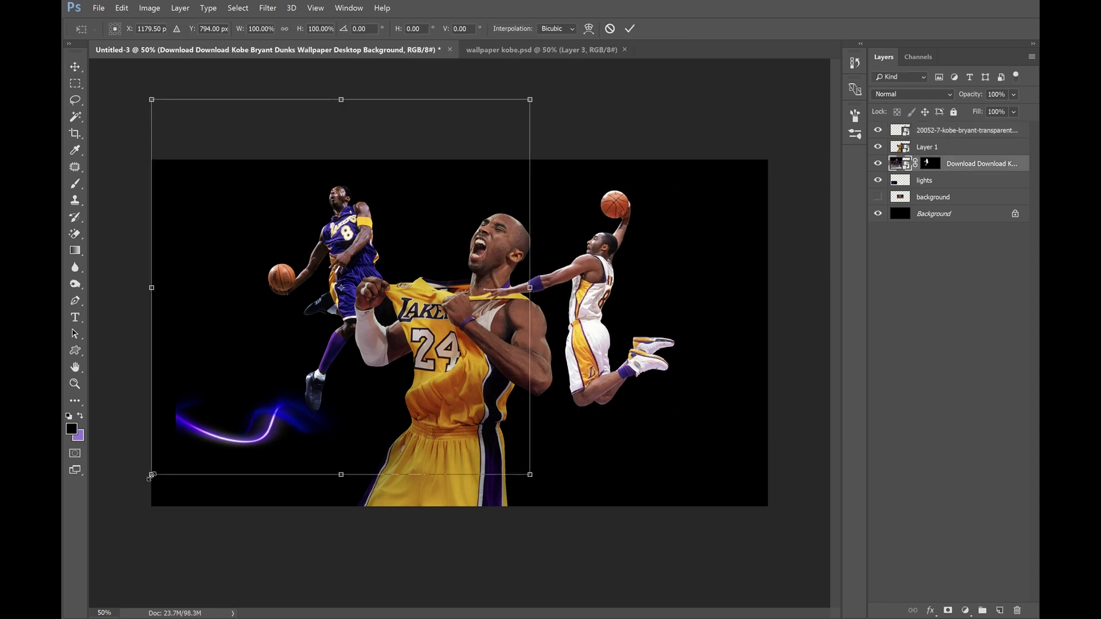
left_click_drag(152, 476, 179, 447)
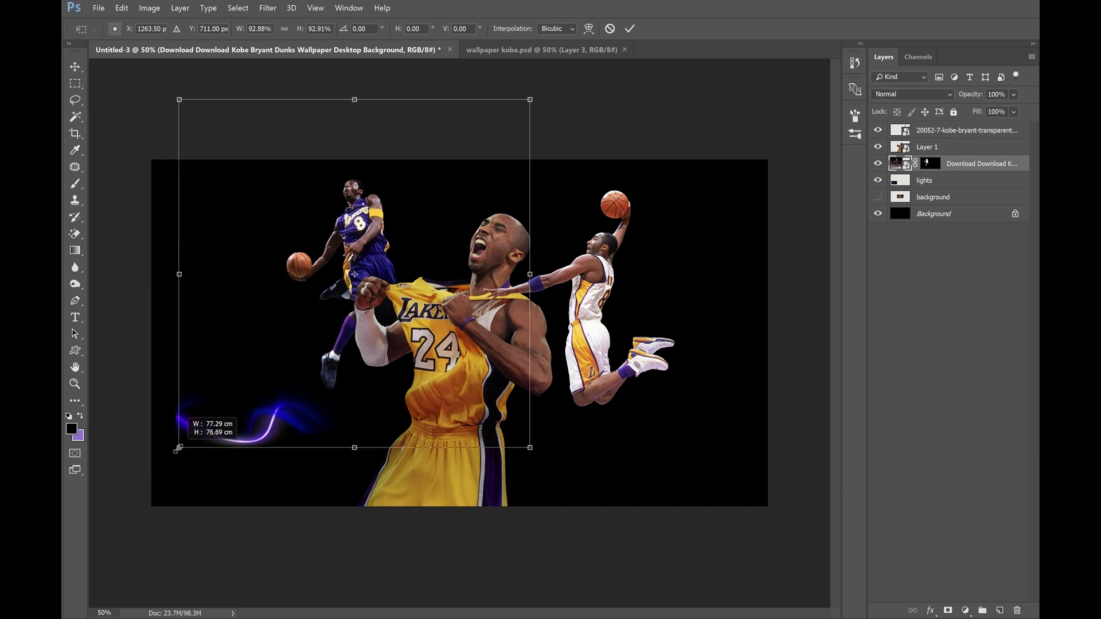
mouse_move(388, 247)
left_mouse_down()
mouse_move(361, 272)
mouse_move(368, 261)
left_mouse_up()
left_click_drag(508, 112, 510, 109)
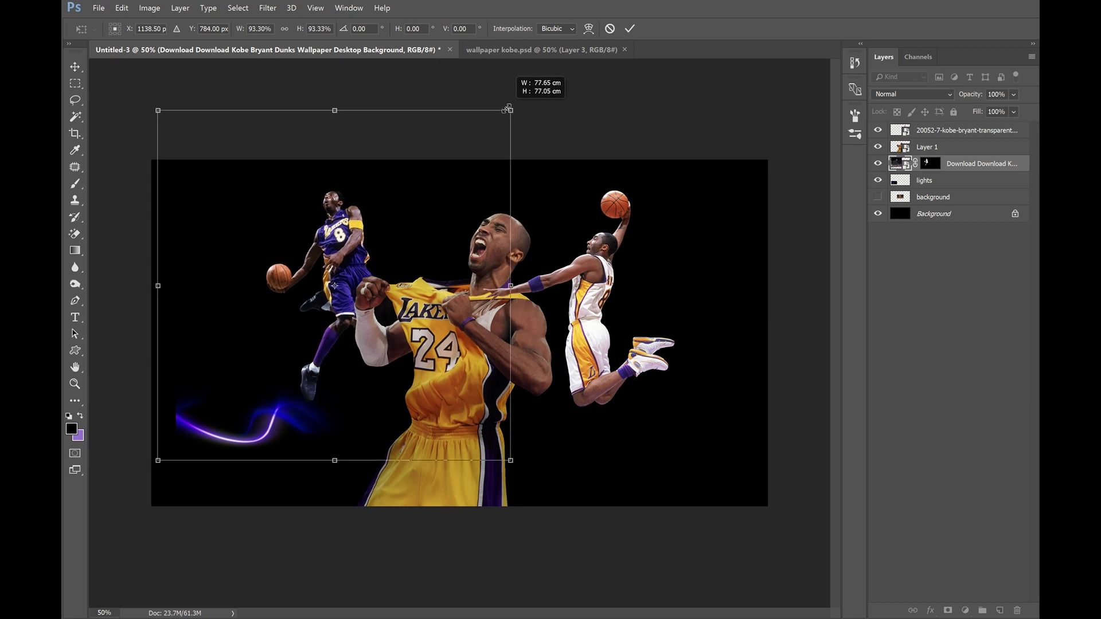
key("Return")
Enlarge the centre Kobe to roughly 149%, then nudge the purple #8 Kobe slightly right
key("alt+bracketright")
key("ctrl+t")
left_click_drag(554, 214, 565, 192)
key("Return")
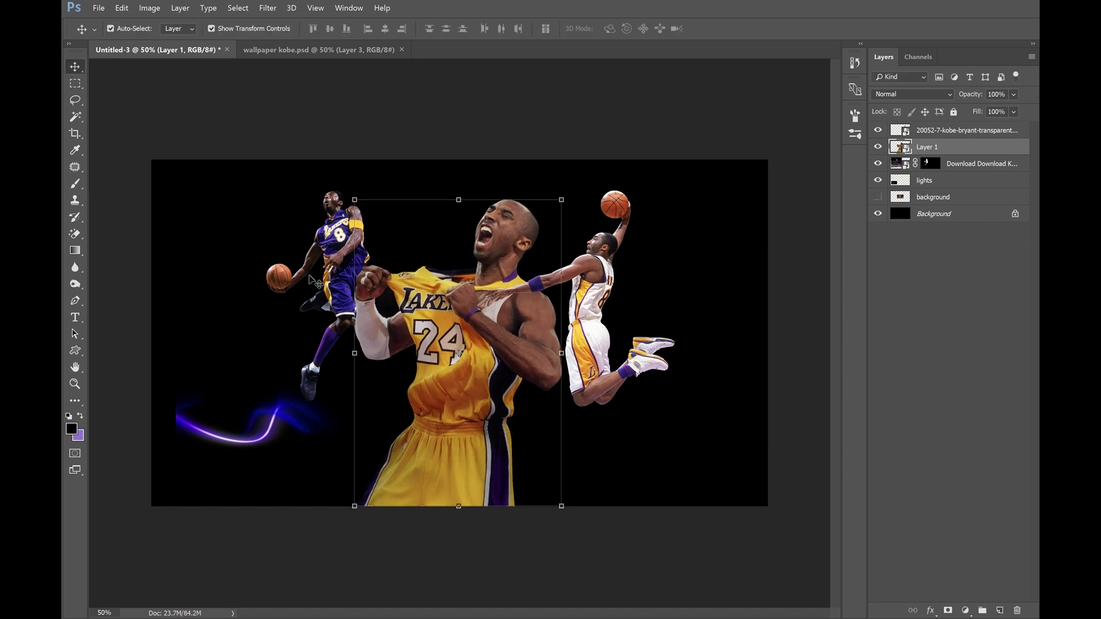
left_click_drag(339, 244, 344, 245)
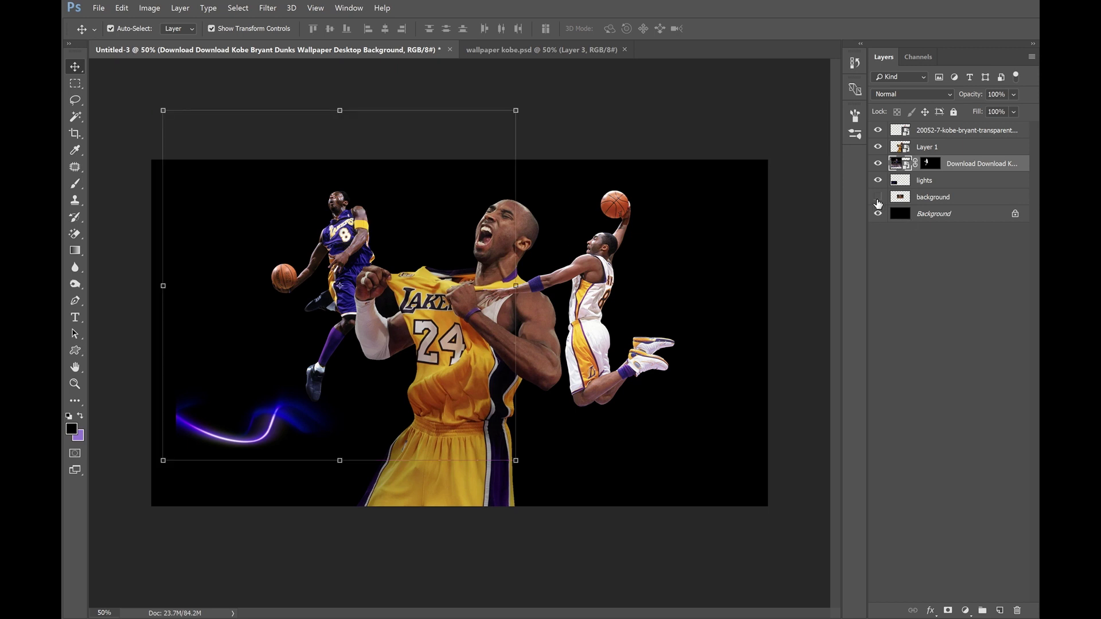
Flip the purple light streak horizontally (W -100%), move it to the top, set Screen
left_click(272, 428)
left_click_drag(275, 424, 280, 386)
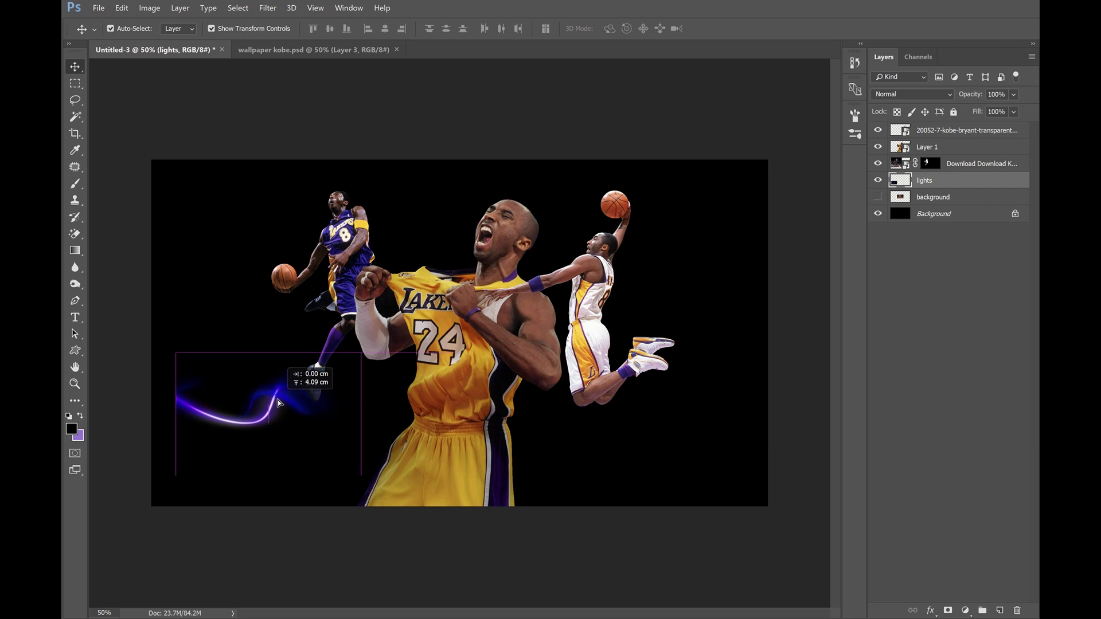
key("ctrl+t")
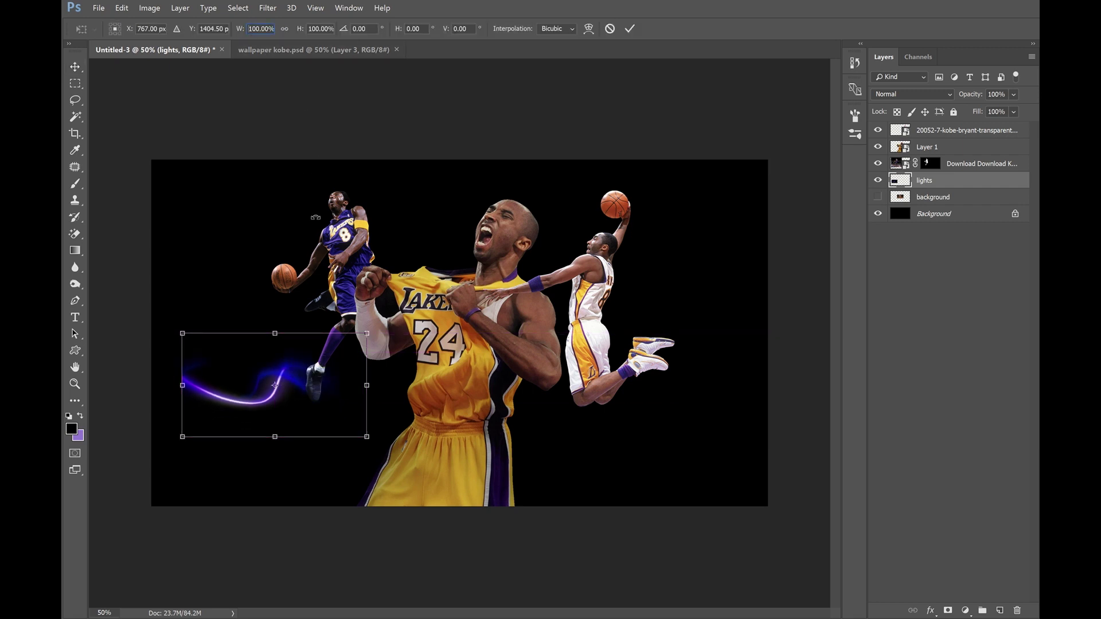
type("-100")
key("Return")
key("Return")
left_click_drag(367, 355, 348, 342)
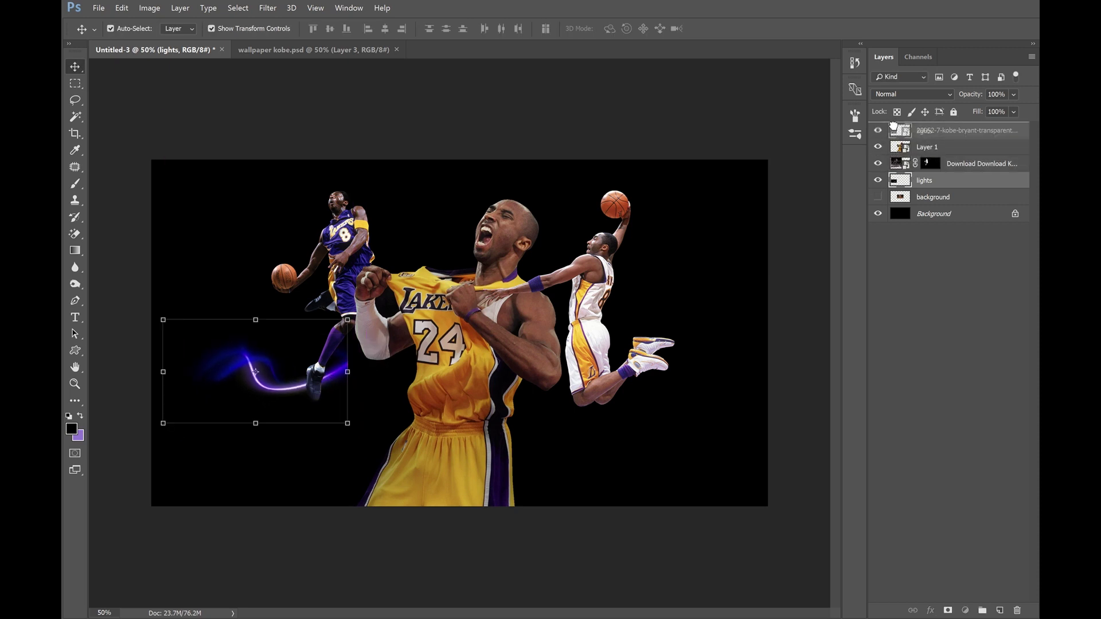
left_click_drag(893, 180, 900, 127)
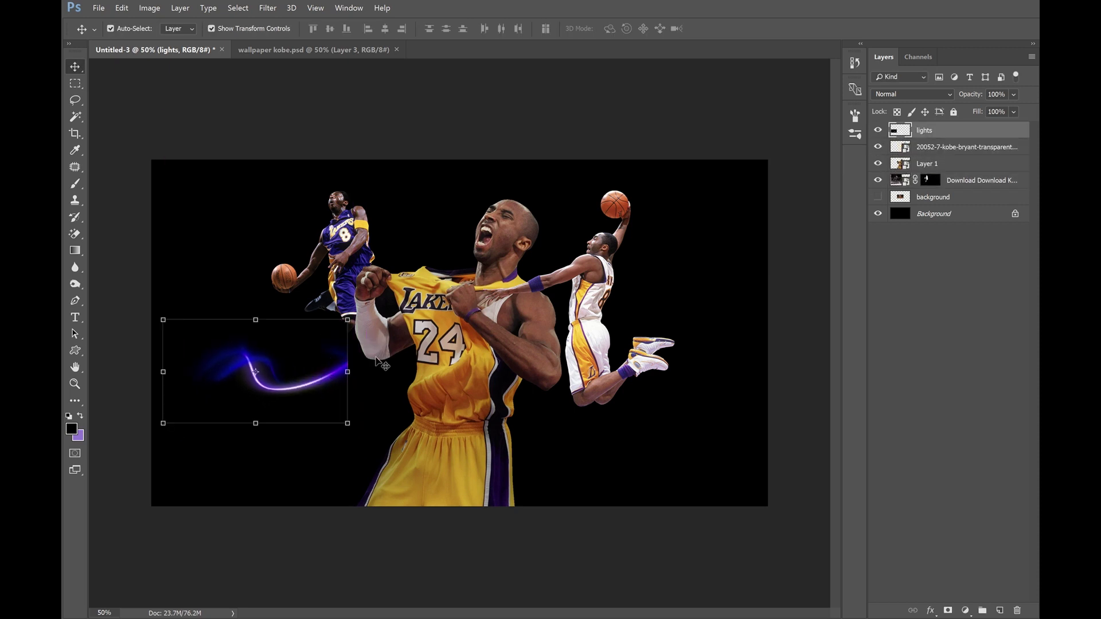
left_click(915, 94)
left_click(881, 182)
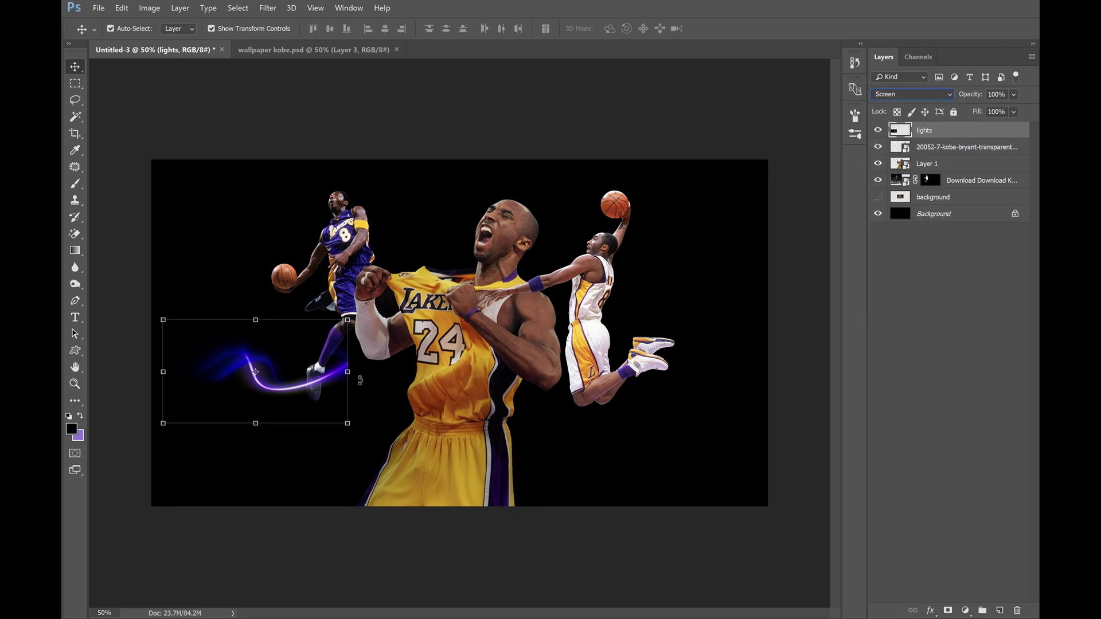
Rotate the streak about -35°, shrink it to about 82%, and curl it around the purple-jersey Kobe
left_click_drag(355, 437, 376, 370)
left_click_drag(306, 342, 320, 359)
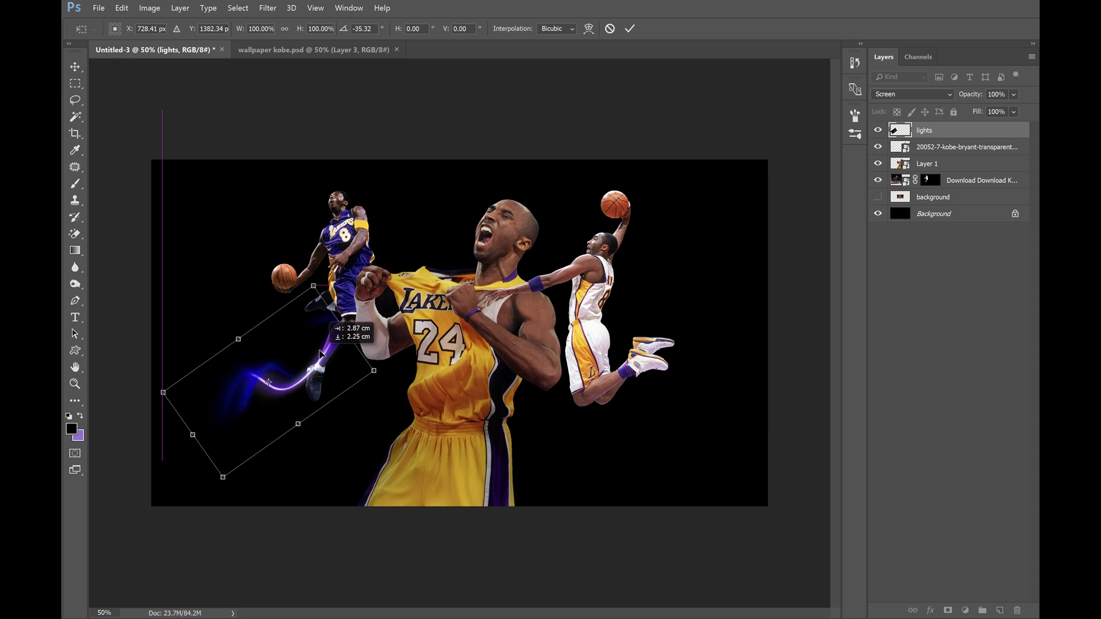
left_click_drag(320, 359, 355, 310)
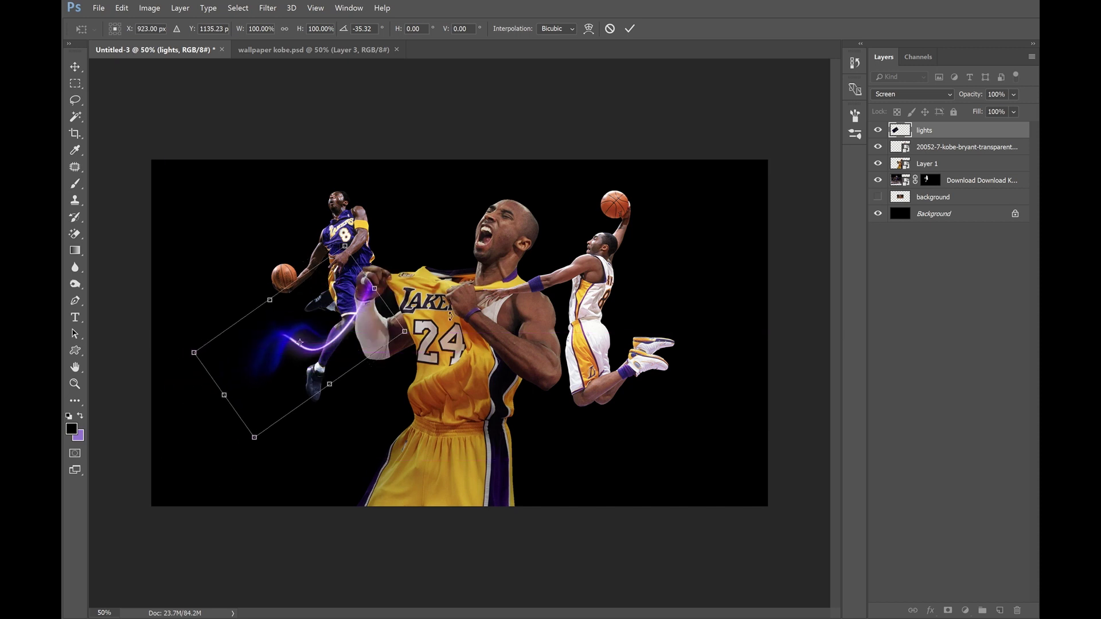
key("Return")
scroll(367, 321, "up", 1)
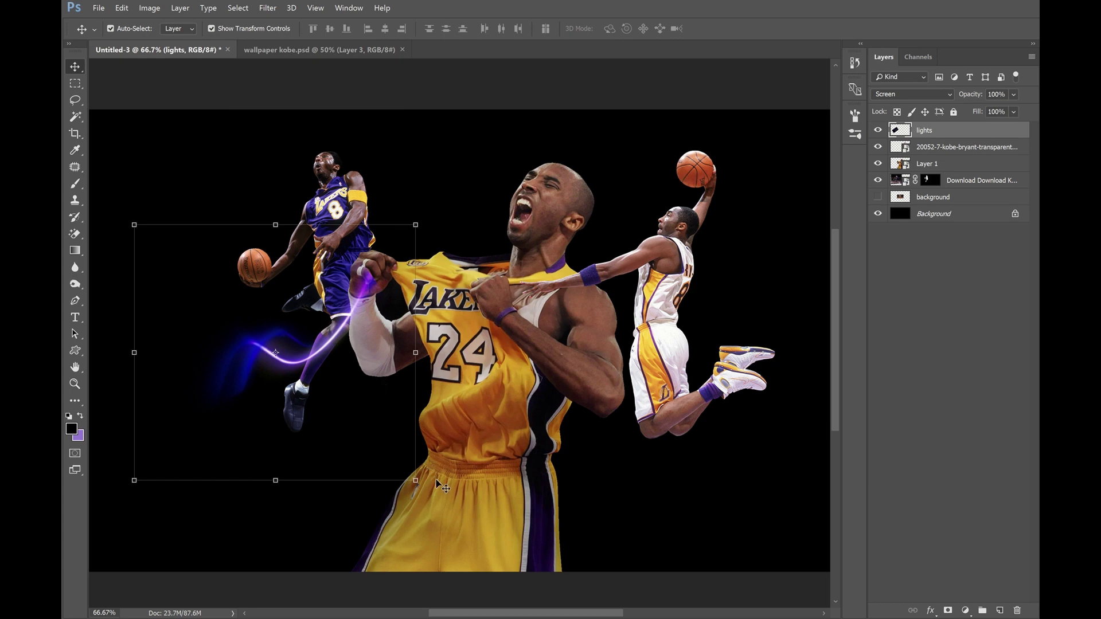
mouse_move(417, 481)
left_mouse_down()
mouse_move(367, 436)
mouse_move(376, 468)
mouse_move(362, 480)
left_mouse_up()
left_click_drag(312, 376, 352, 331)
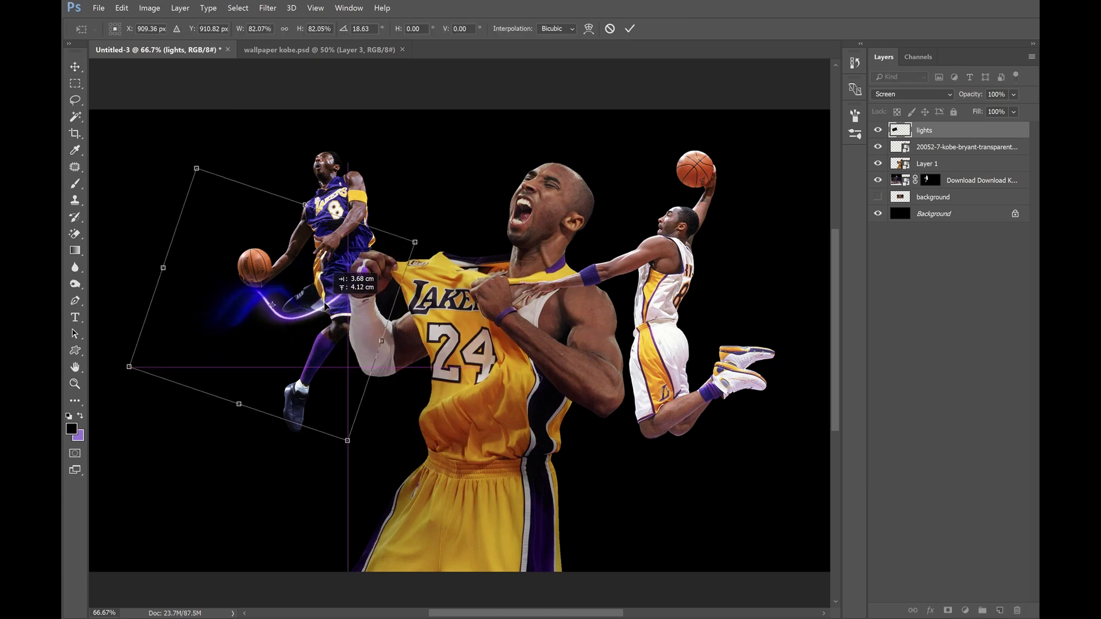
key("Return")
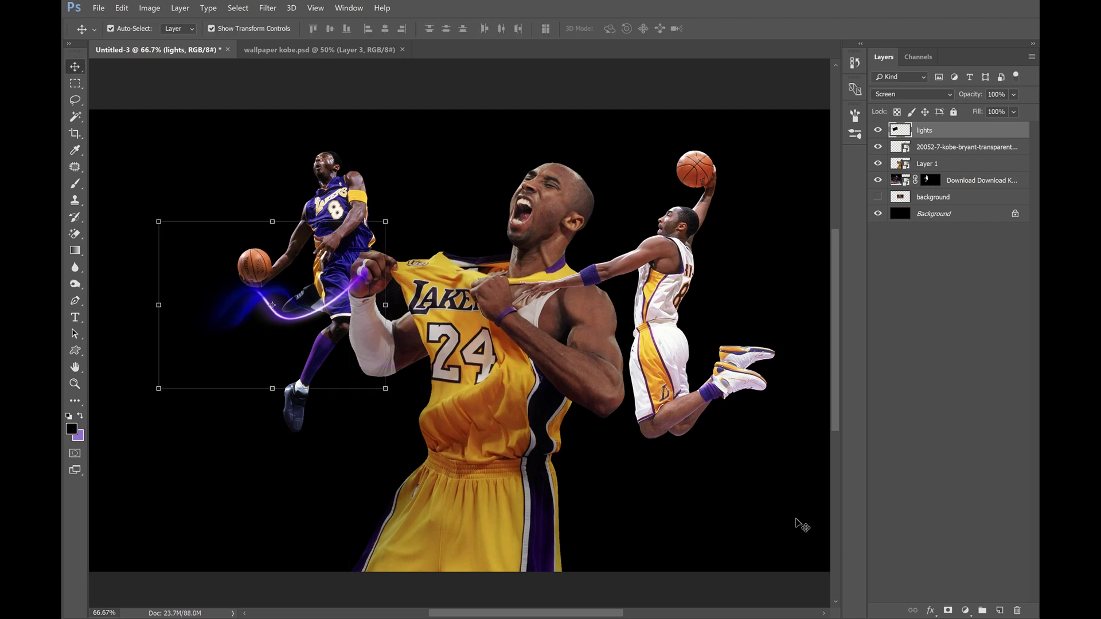
Add a layer mask to lights, paint it to fade the glow, and duplicate it as lights copy
left_click(948, 612)
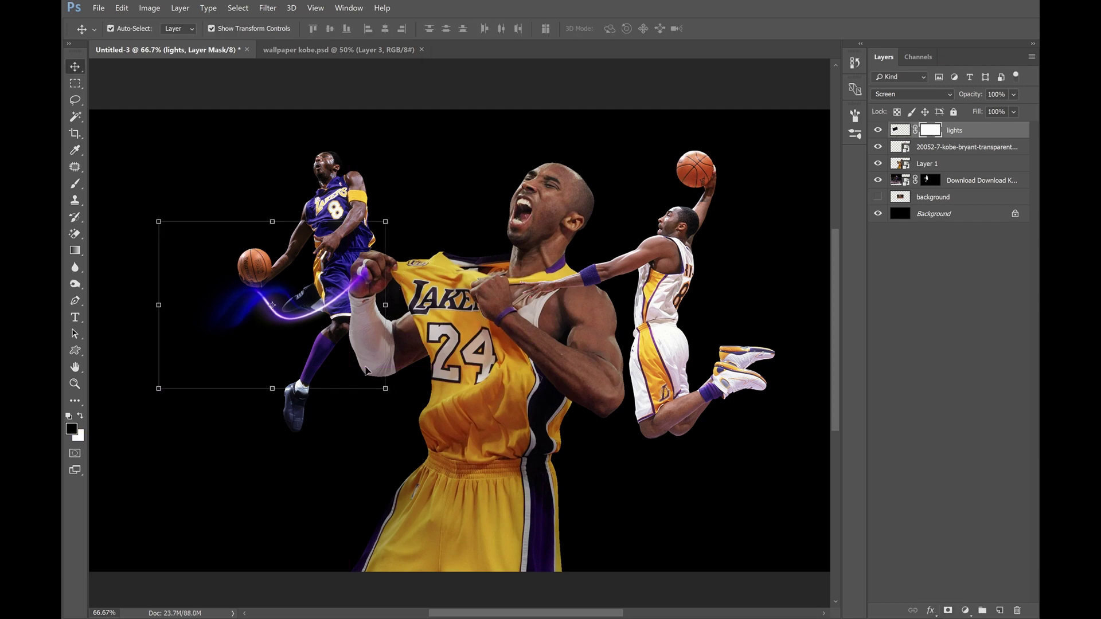
key("b")
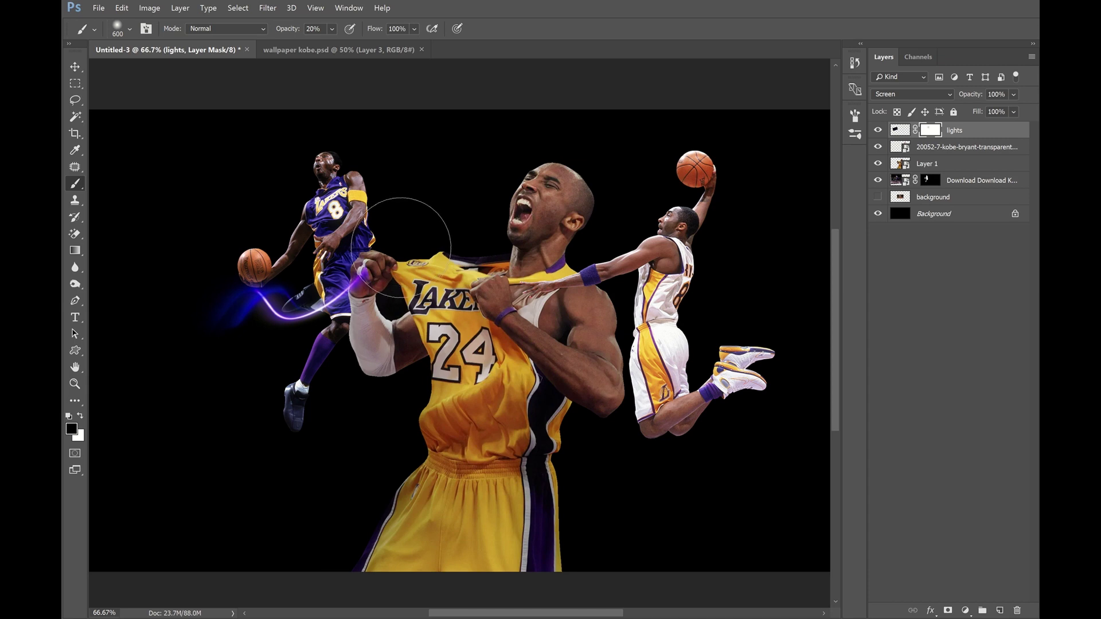
left_click_drag(401, 247, 424, 241)
key("bracketleft")
key("bracketleft")
key("bracketleft")
key("9")
key("v")
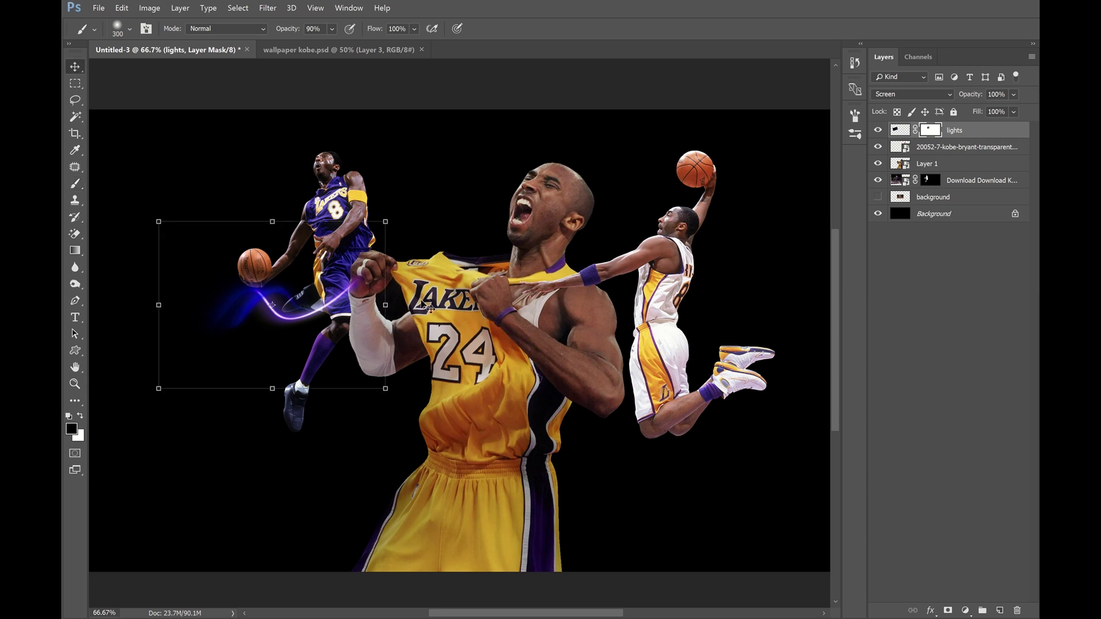
key("ctrl+j")
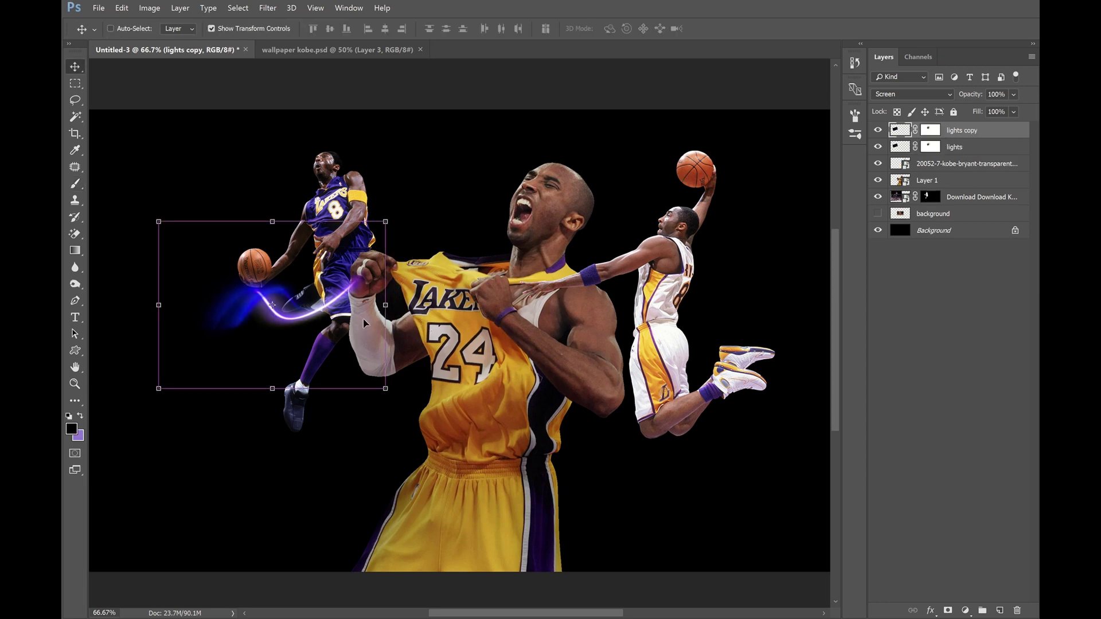
Flip lights copy 180° and rotate it onto the centre Kobe's chest
key("ctrl")
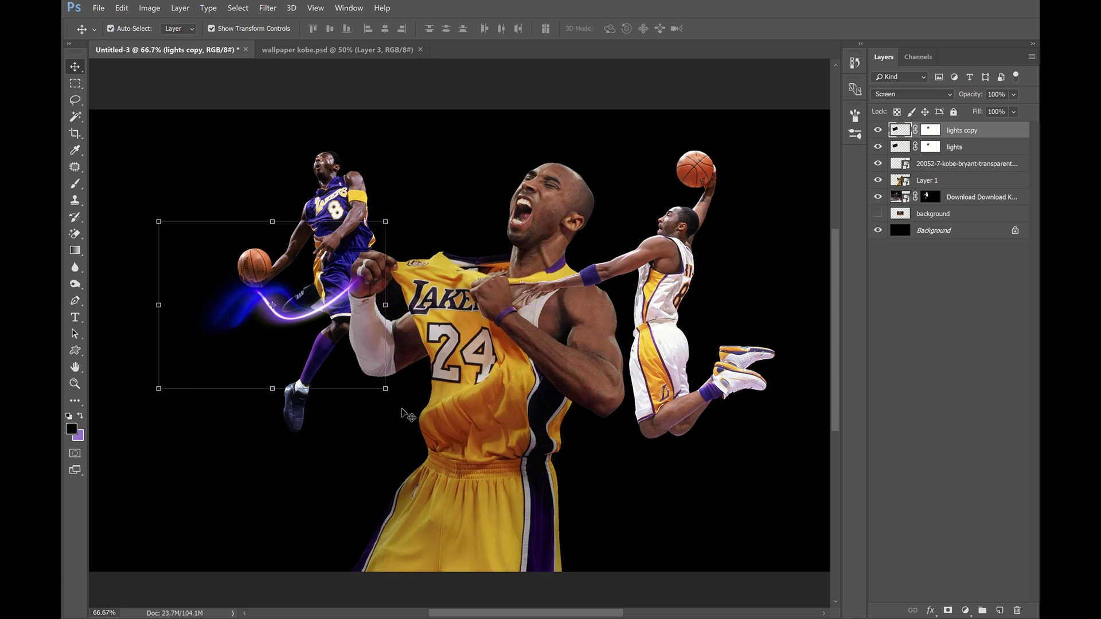
left_click_drag(397, 400, 148, 211)
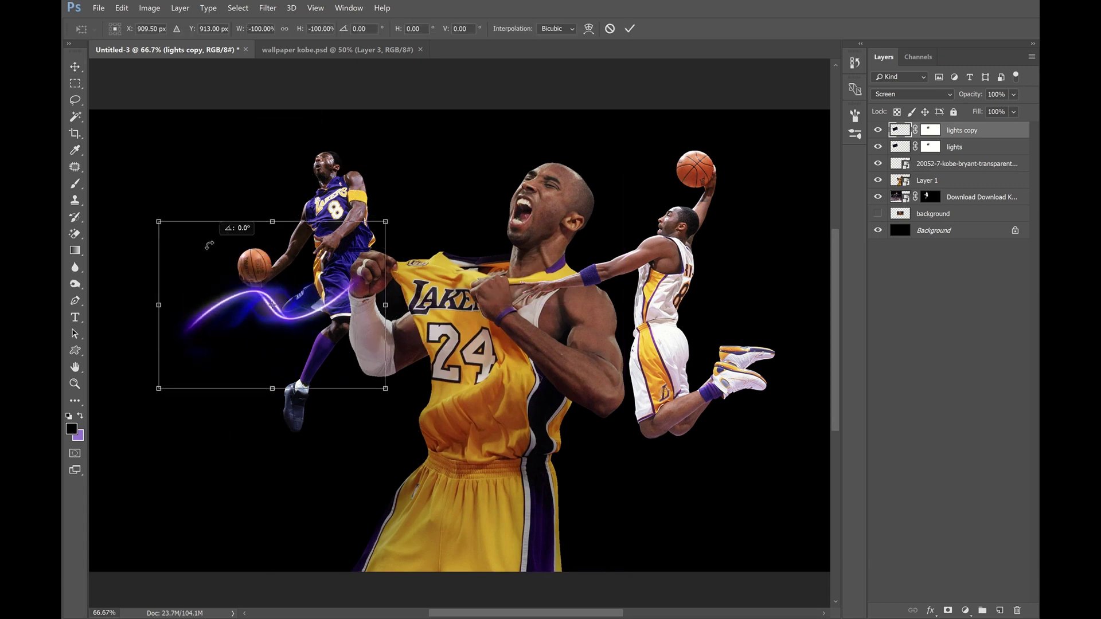
left_click_drag(235, 306, 416, 252)
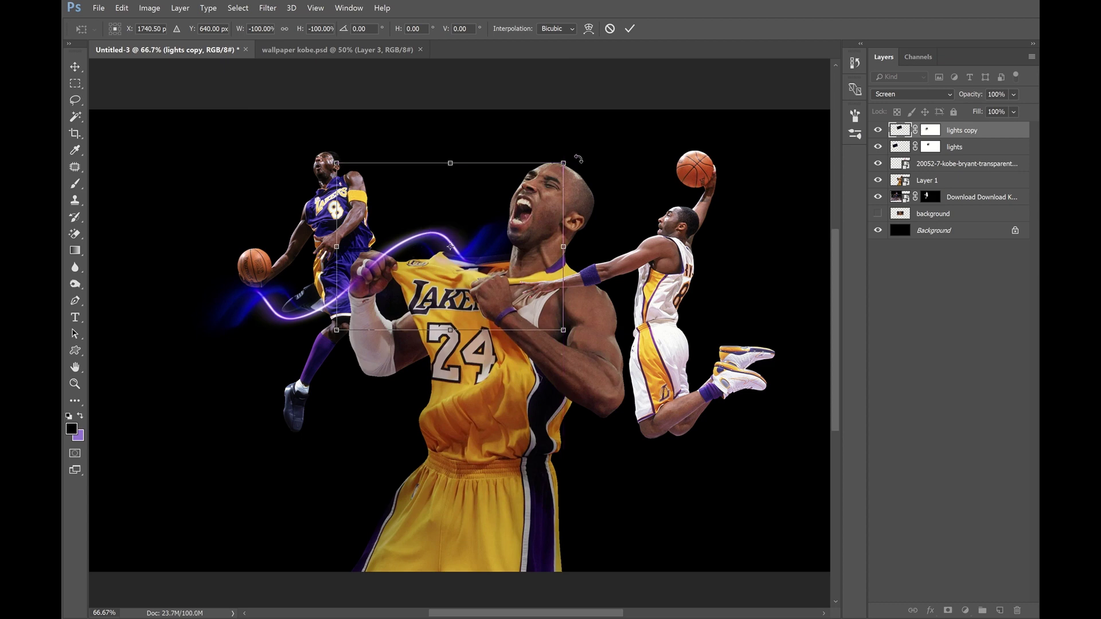
left_click_drag(578, 159, 602, 207)
left_click_drag(492, 236, 484, 278)
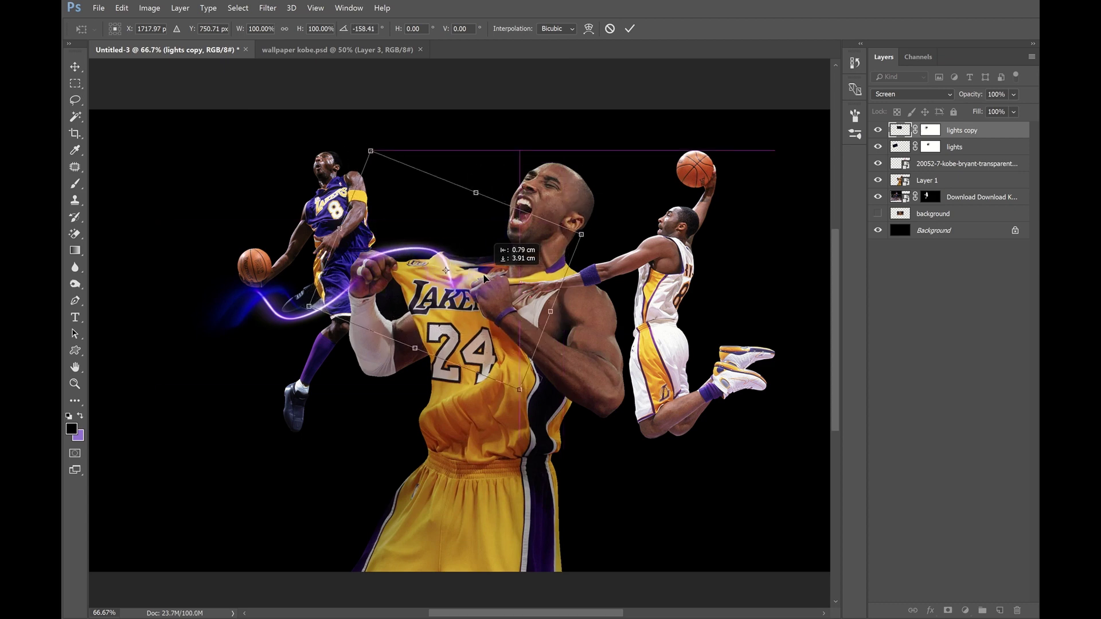
key("Return")
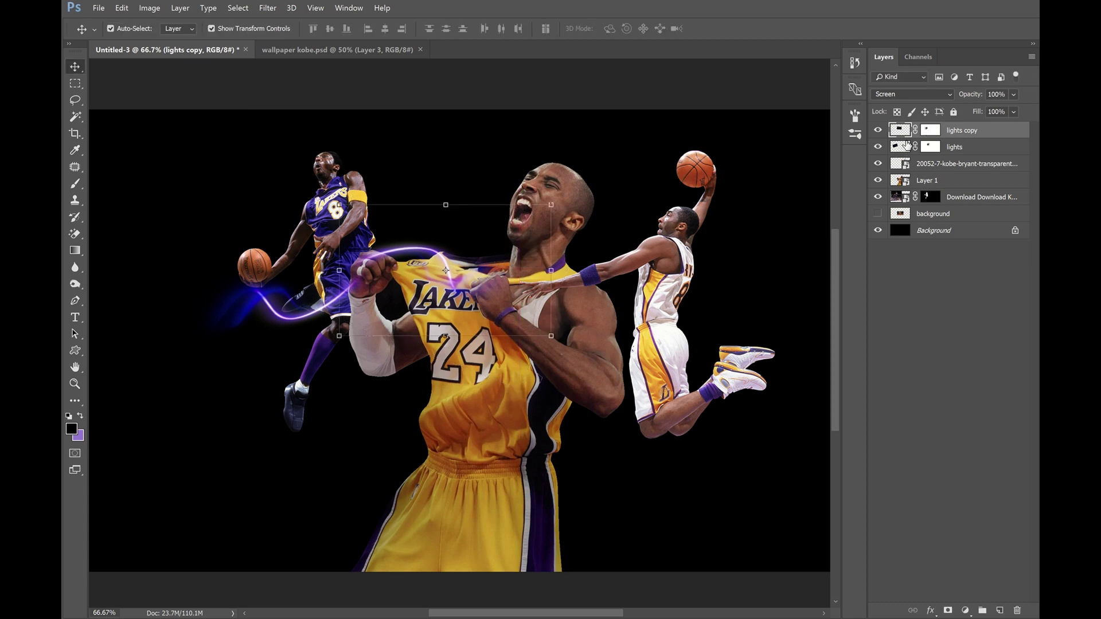
Target the lights copy mask with the Brush, then duplicate the original lights layer
left_click(930, 131)
key("b")
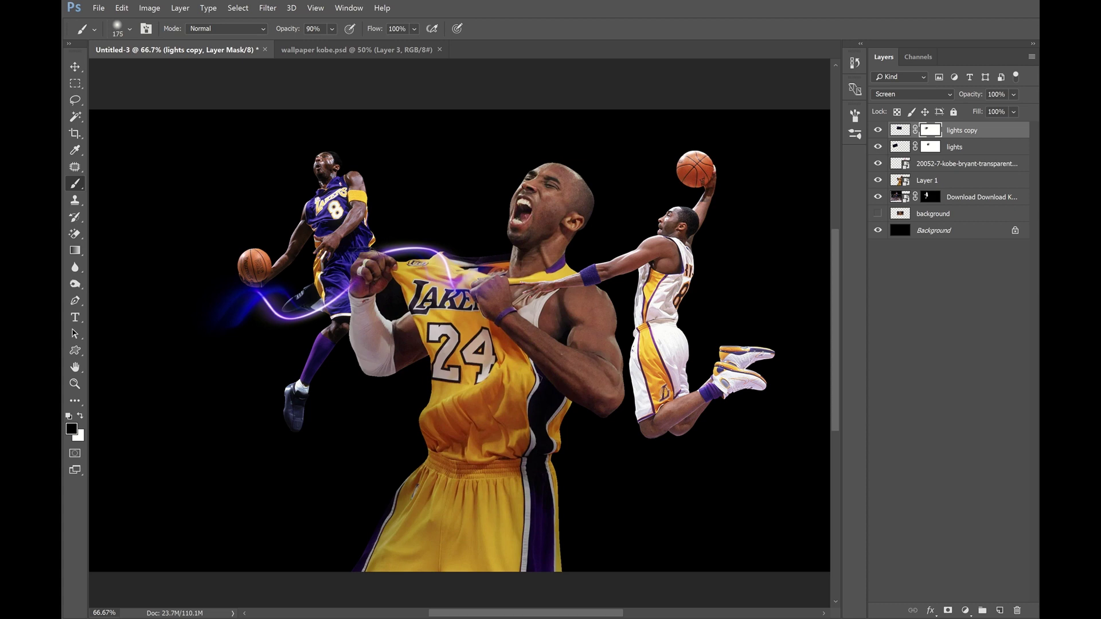
left_click(899, 147)
key("v")
key("ctrl+j")
Place the new streak on the dunking player's leg at about 111% and shift its hue +72 to gold
left_click_drag(324, 310, 500, 383)
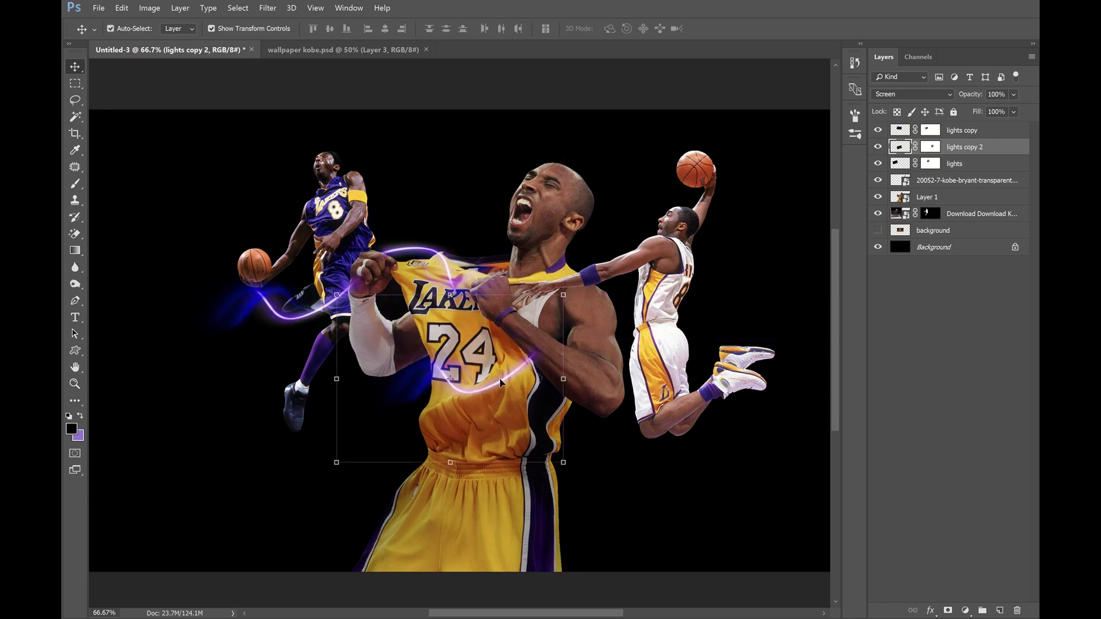
key("ctrl+t")
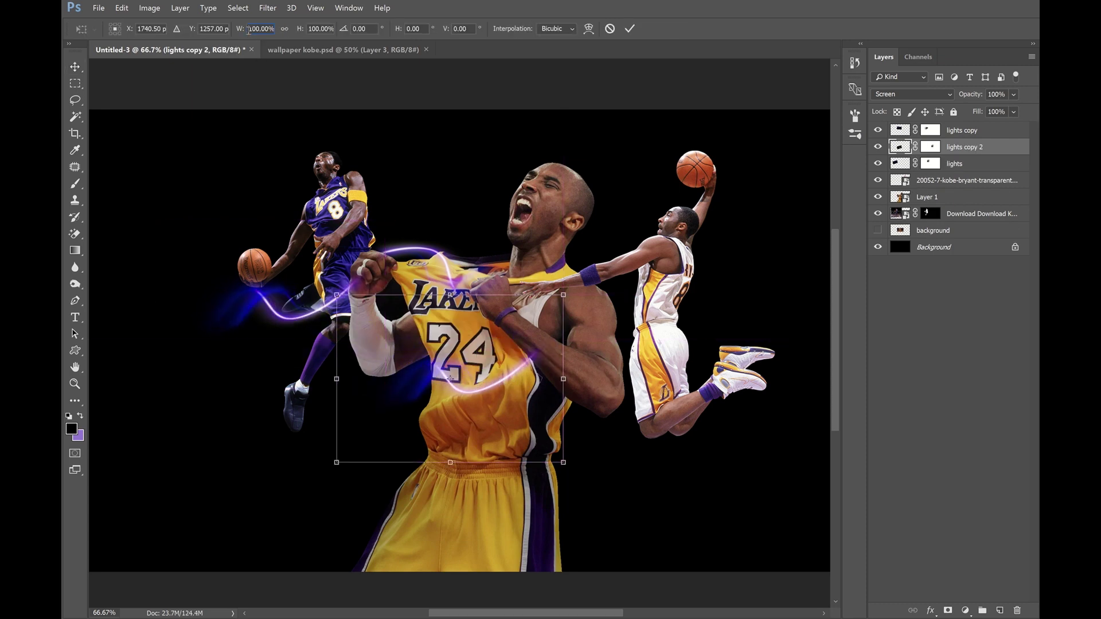
key("Return")
left_click_drag(439, 398, 640, 434)
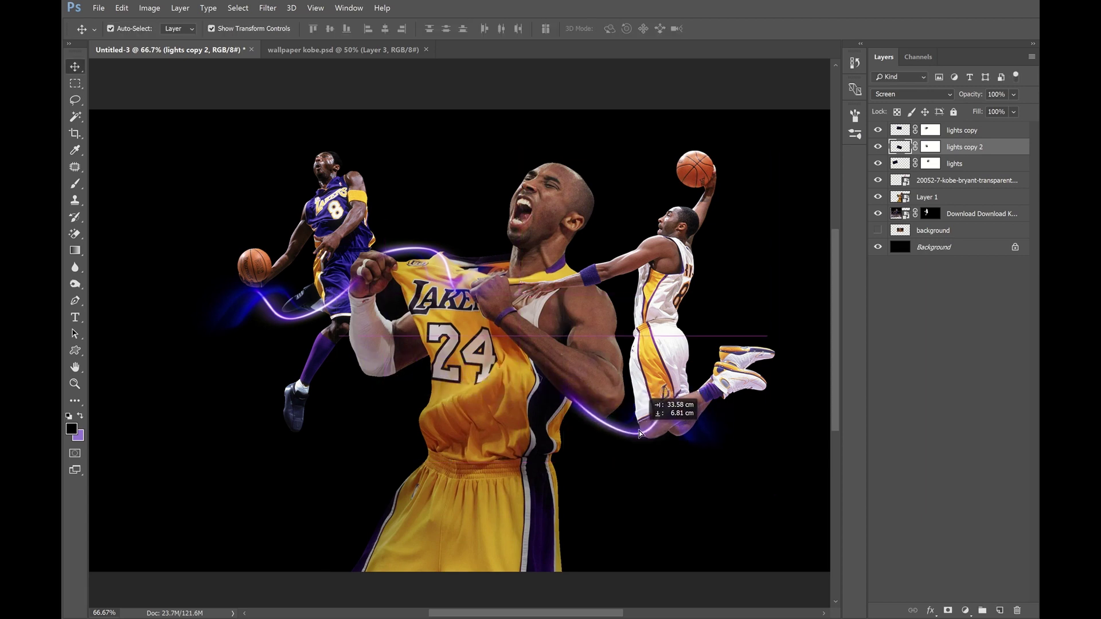
left_click_drag(640, 434, 697, 440)
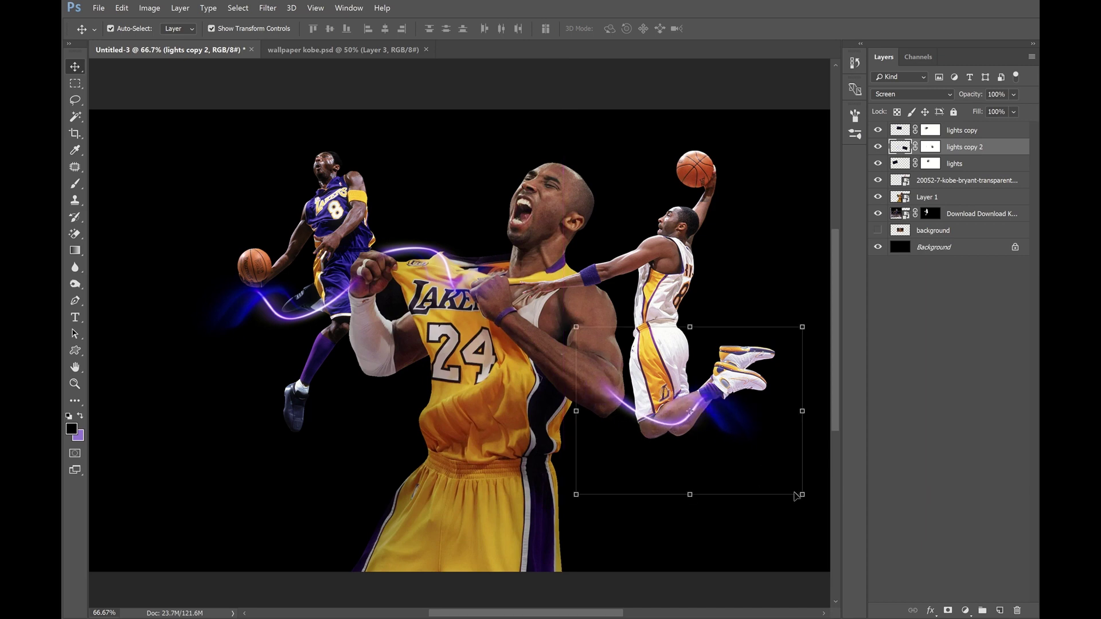
left_click_drag(798, 496, 784, 499)
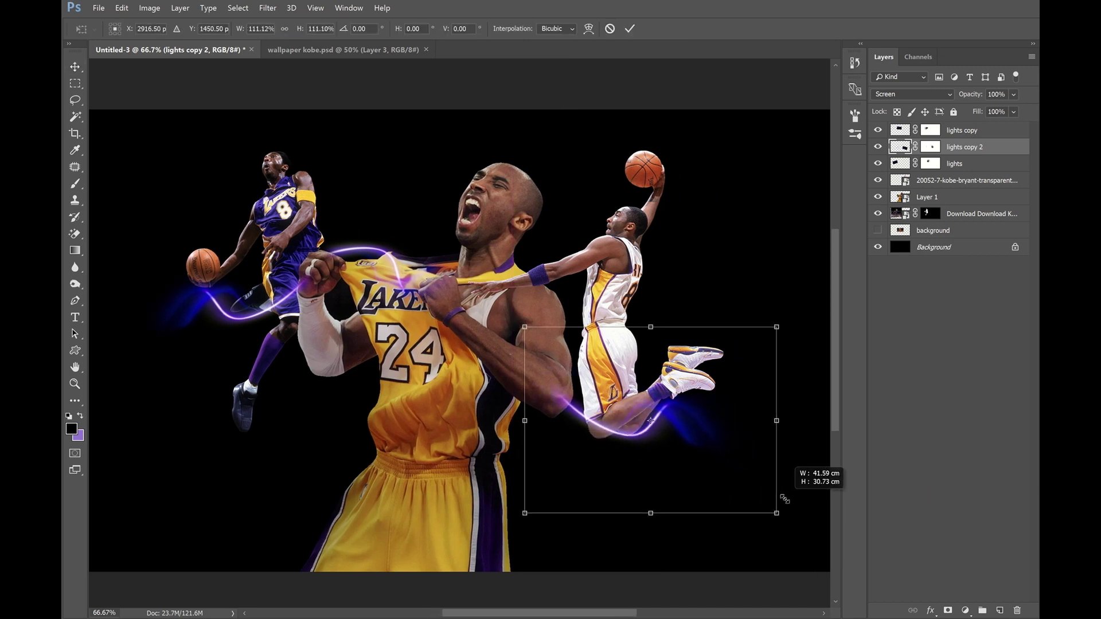
key("Return")
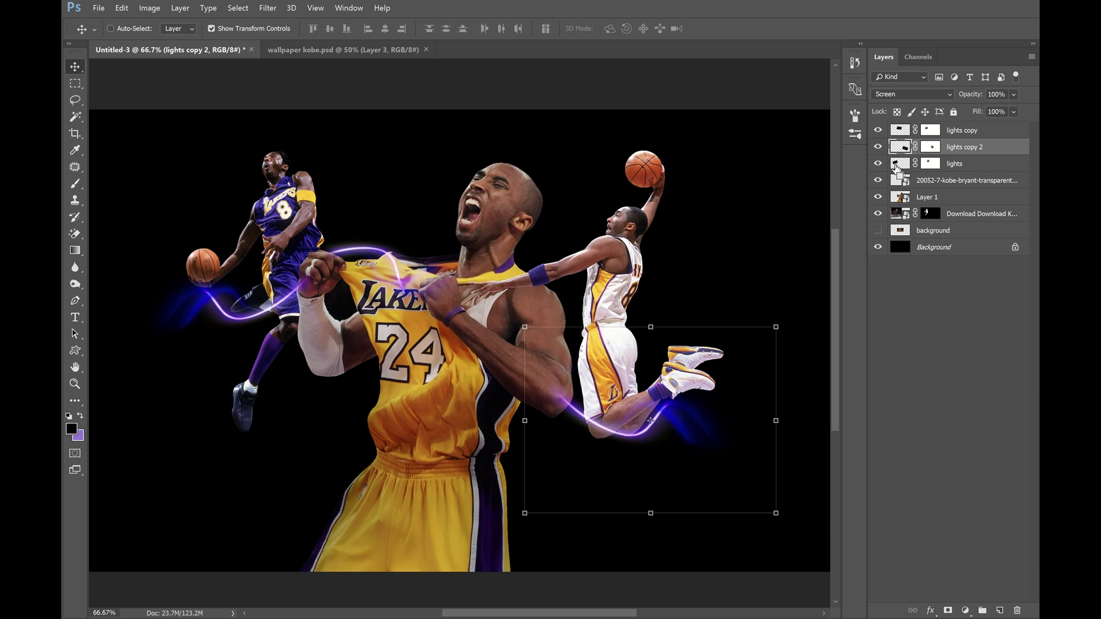
key("ctrl+u")
left_click_drag(874, 278, 931, 284)
key("Return")
Nudge the golden streak up-left, then Alt-drag a duplicate over the centre player's chest
key("v")
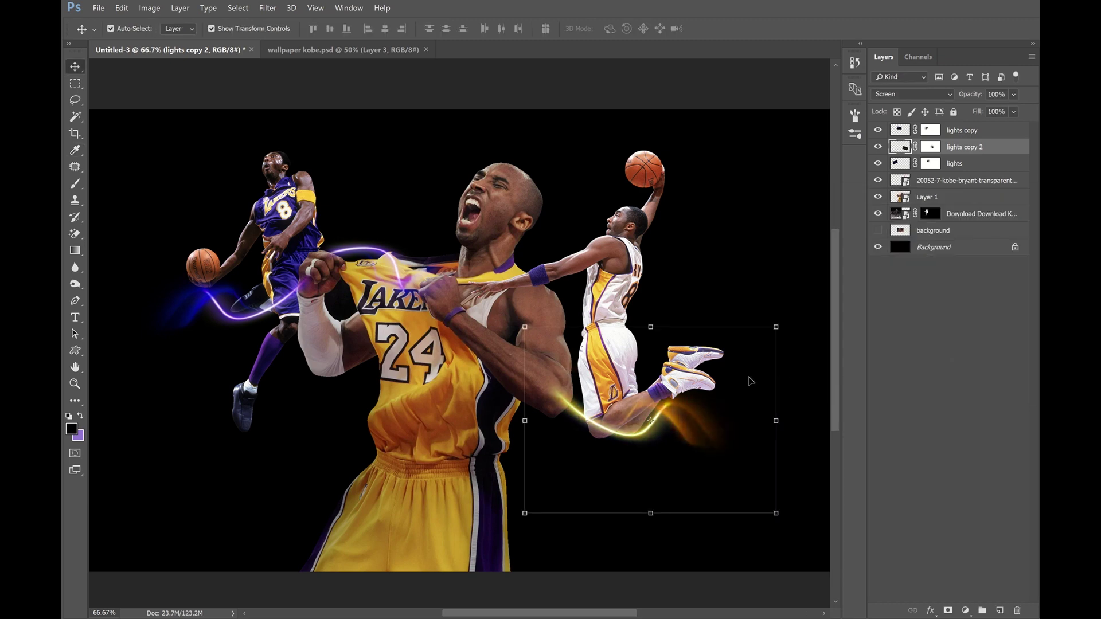
left_click_drag(776, 514, 776, 511)
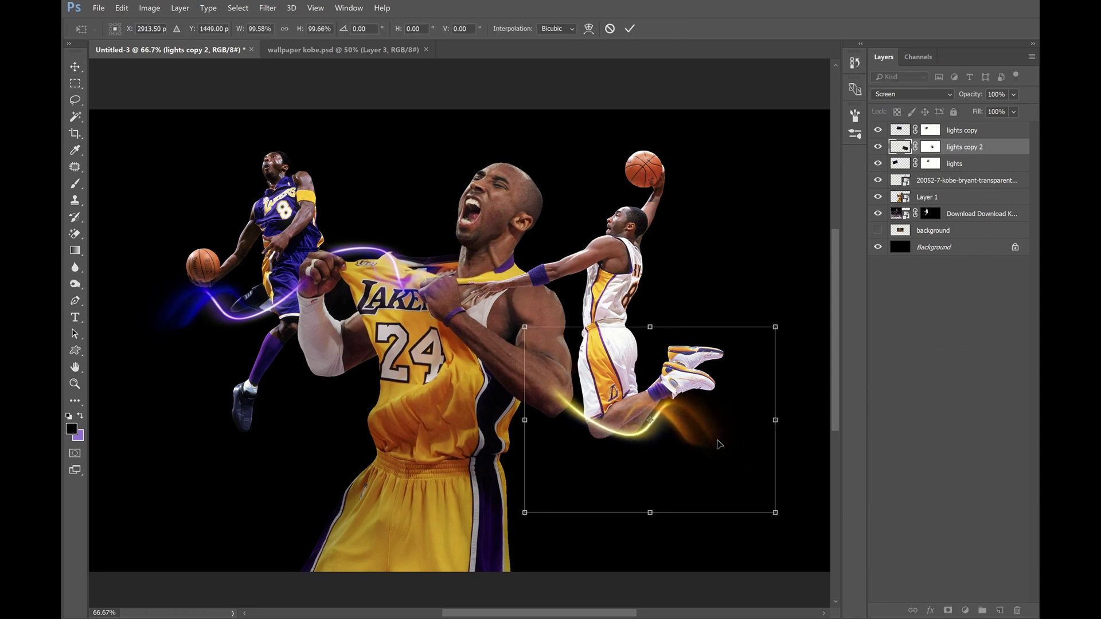
left_click_drag(719, 437, 716, 429)
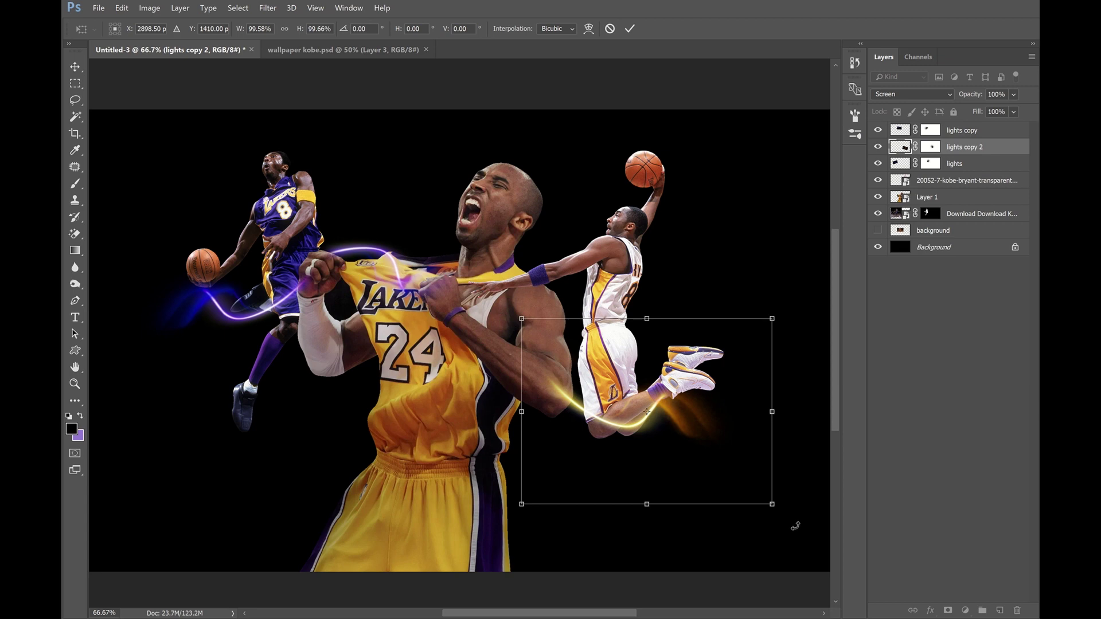
left_click_drag(796, 526, 811, 492)
key("Escape")
key("ctrl")
left_click_drag(688, 434, 573, 331)
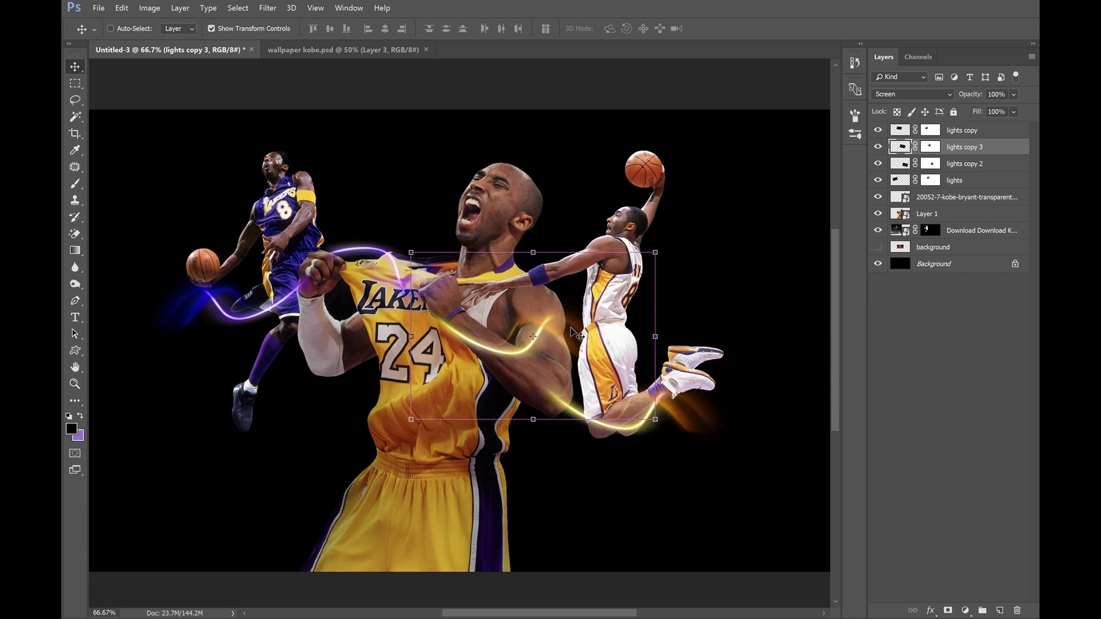
Rotate lights copy 3 to about -155° and enlarge it to about 110%
key("ctrl+t")
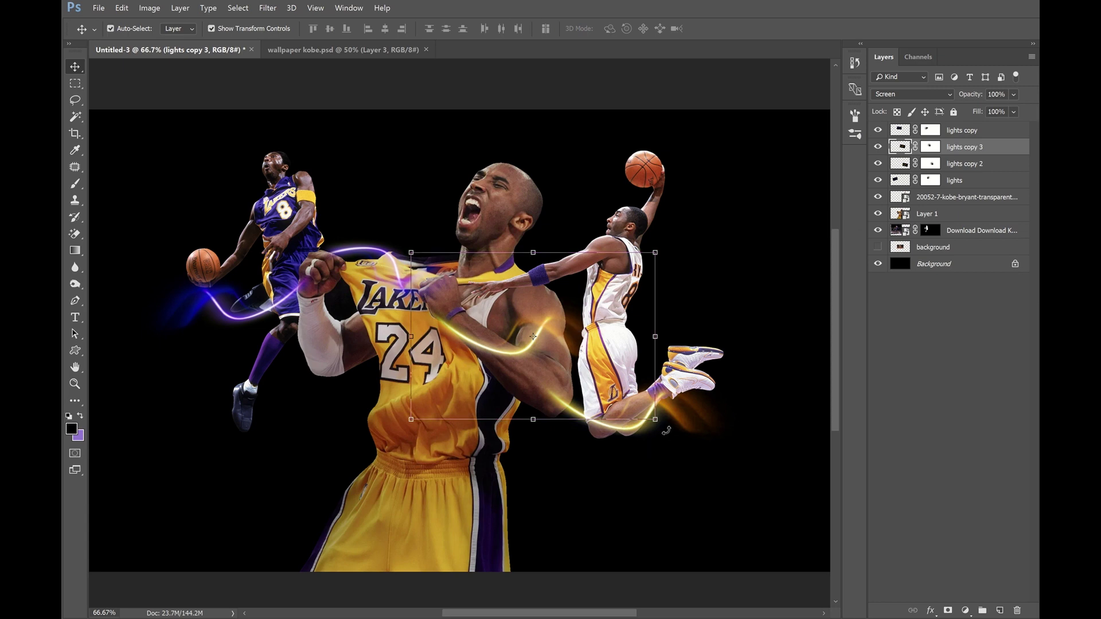
left_click_drag(666, 458, 569, 511)
mouse_move(531, 304)
left_mouse_down()
mouse_move(534, 336)
mouse_move(531, 326)
left_mouse_up()
left_click_drag(675, 285, 353, 338)
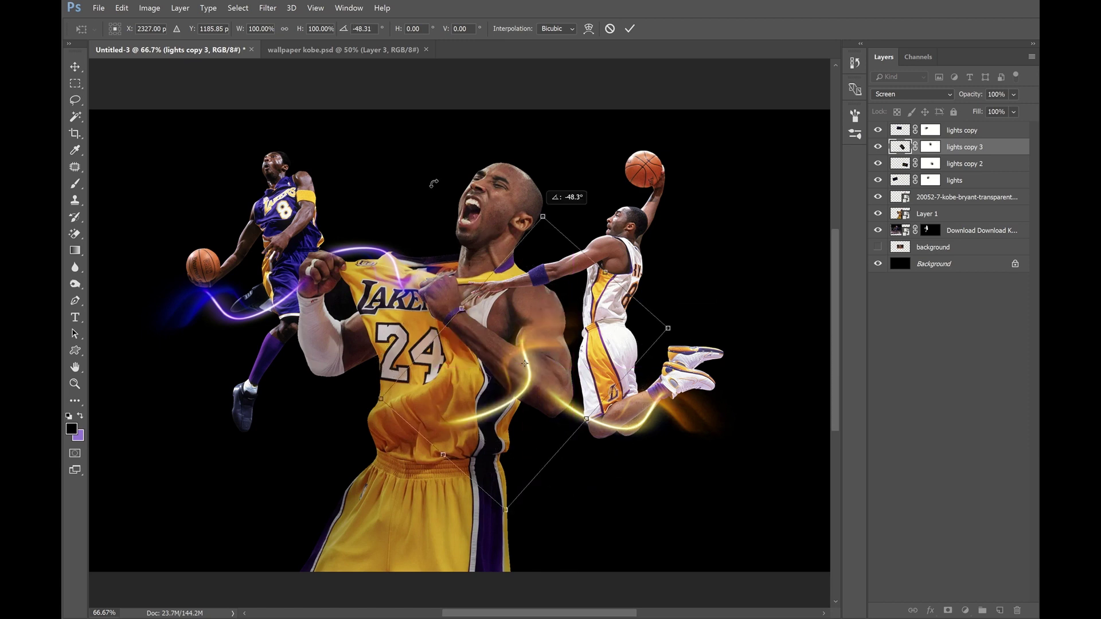
left_click_drag(516, 358, 447, 314)
mouse_move(606, 404)
left_mouse_down()
mouse_move(628, 305)
mouse_move(621, 268)
left_mouse_up()
left_click_drag(539, 339, 561, 365)
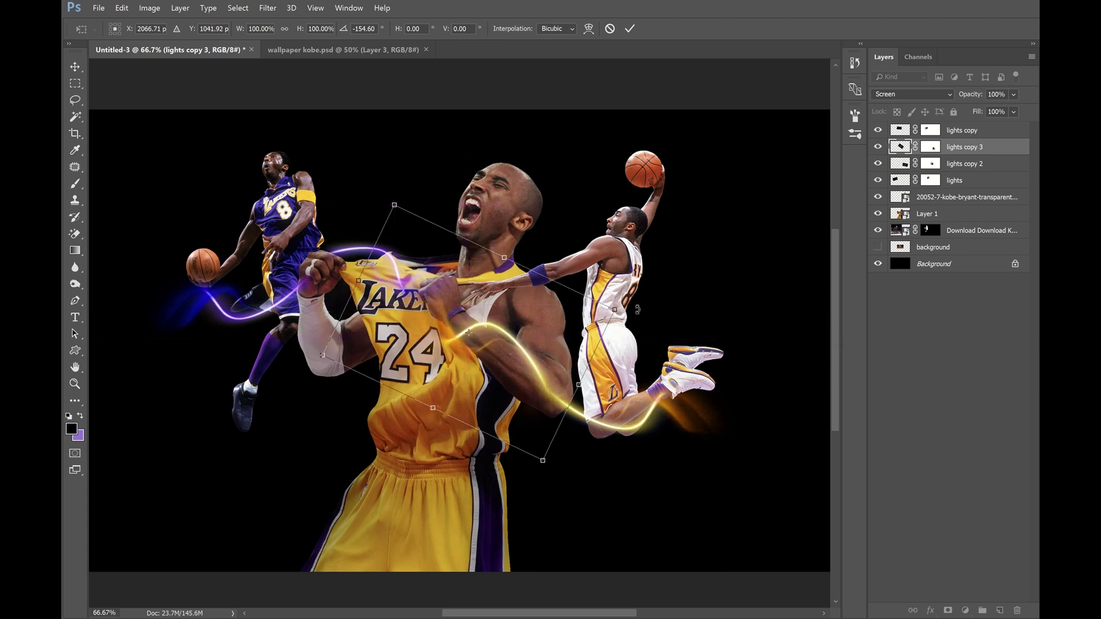
key("Return")
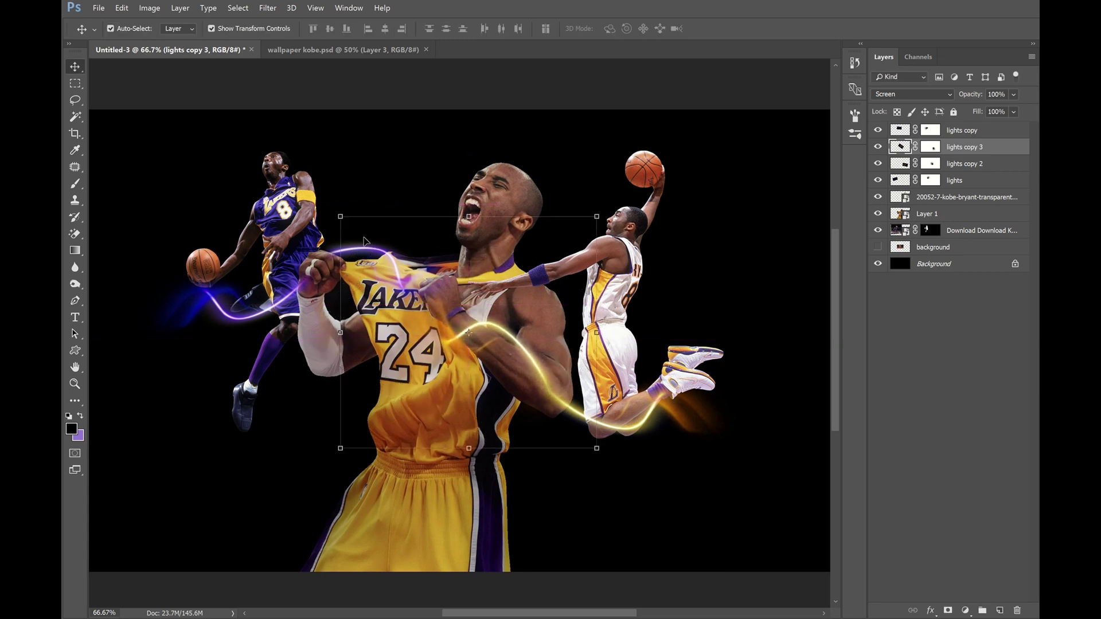
left_click_drag(342, 215, 316, 194)
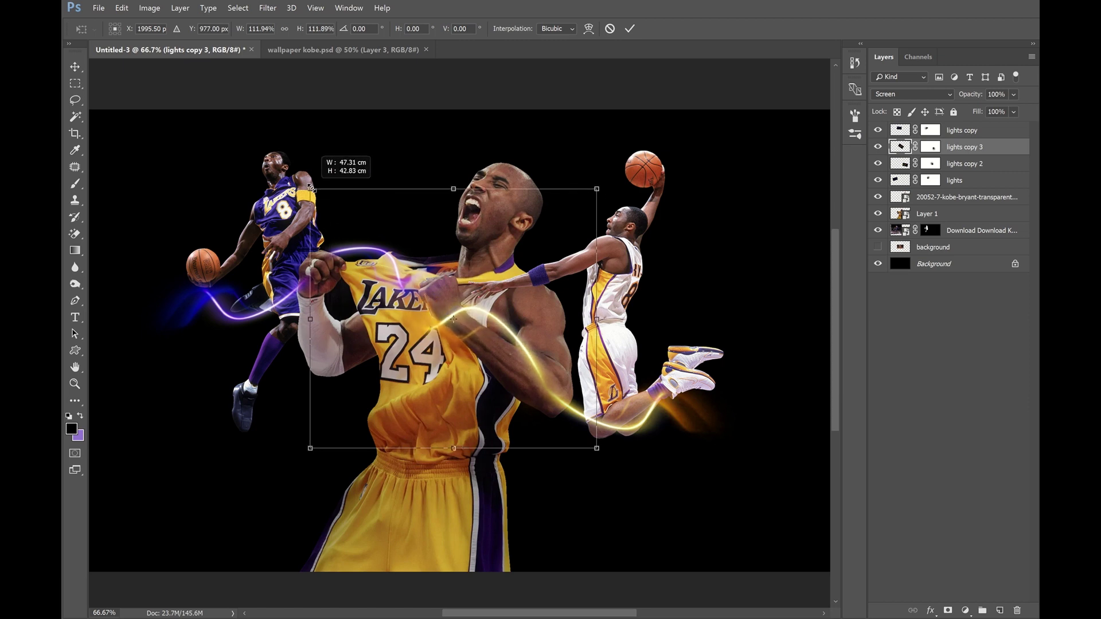
key("Return")
Tilt the gold streak to about -14° and move it down-left across the jersey
key("ctrl+t")
left_click_drag(607, 445, 633, 404)
left_click_drag(585, 376, 556, 405)
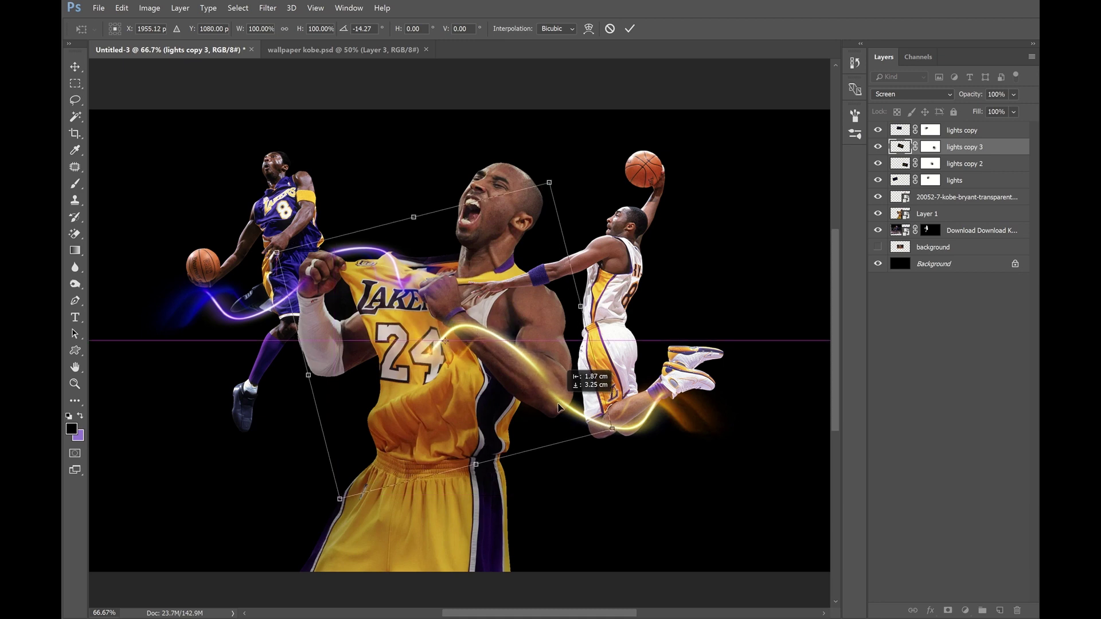
key("Return")
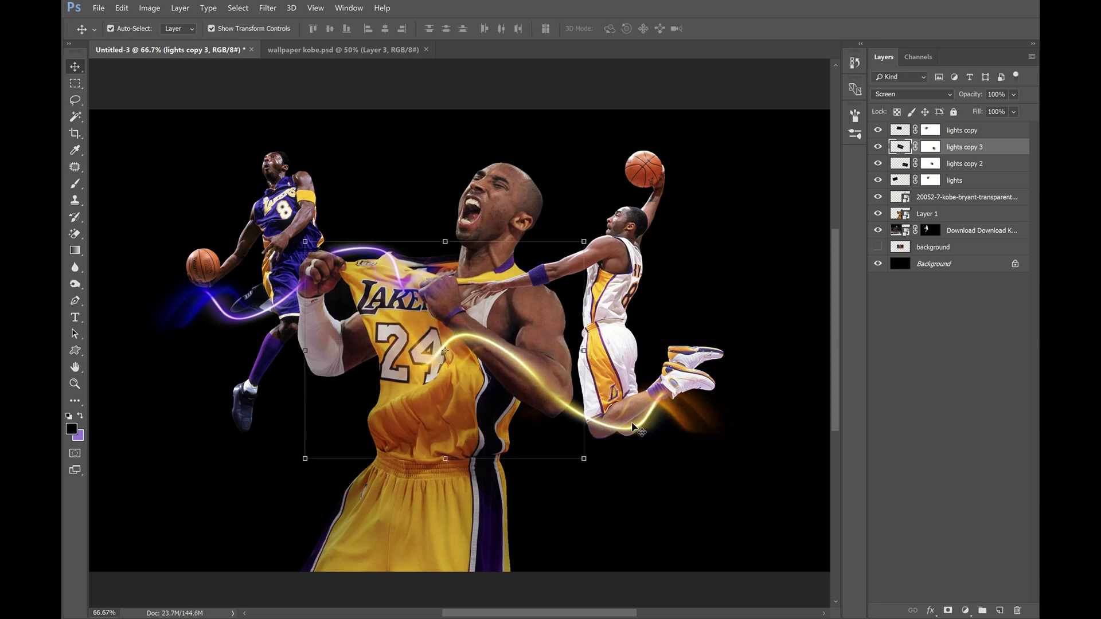
left_click(904, 139, "shift")
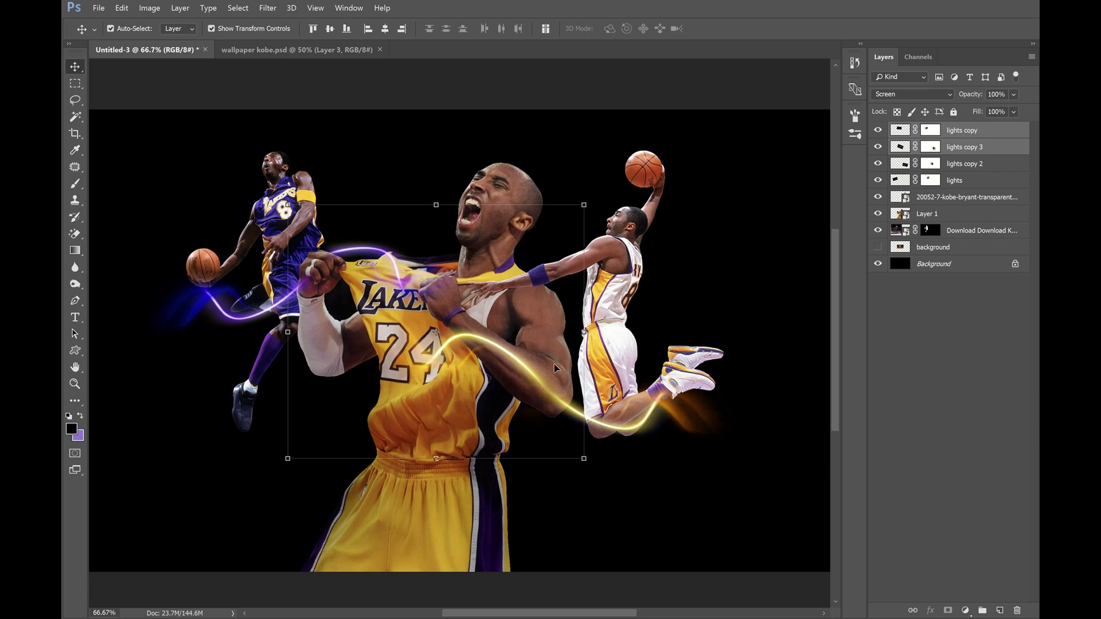
Rotate lights copy 3 and lights copy 2 together about 12°, slightly enlarging and raising them
left_click(898, 154)
key("ctrl+t")
left_click_drag(779, 503, 722, 527)
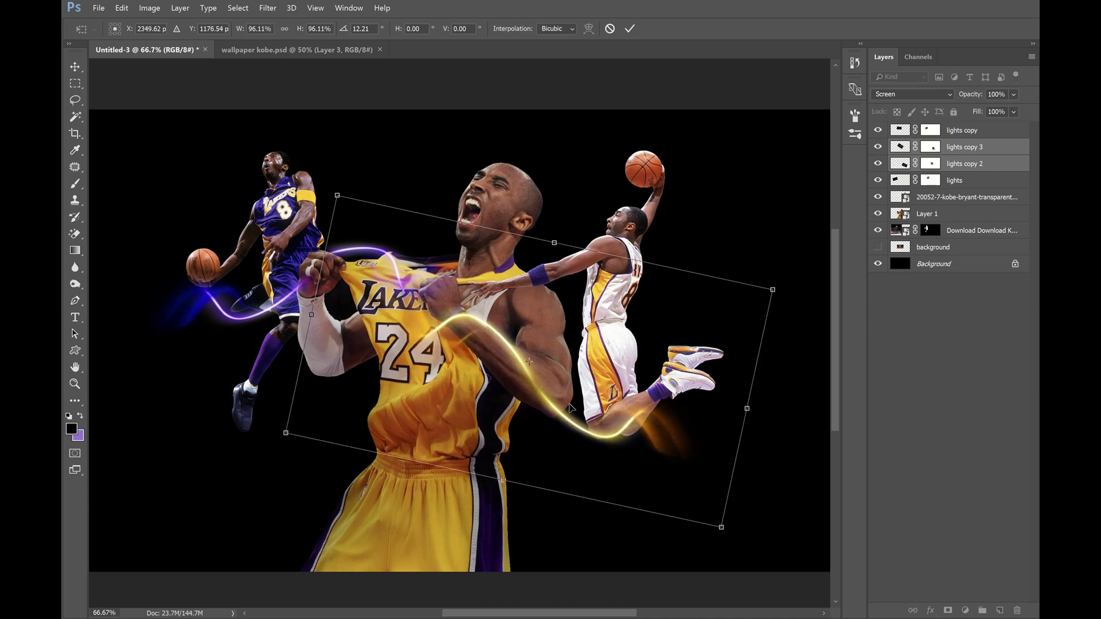
left_click_drag(565, 426, 565, 411)
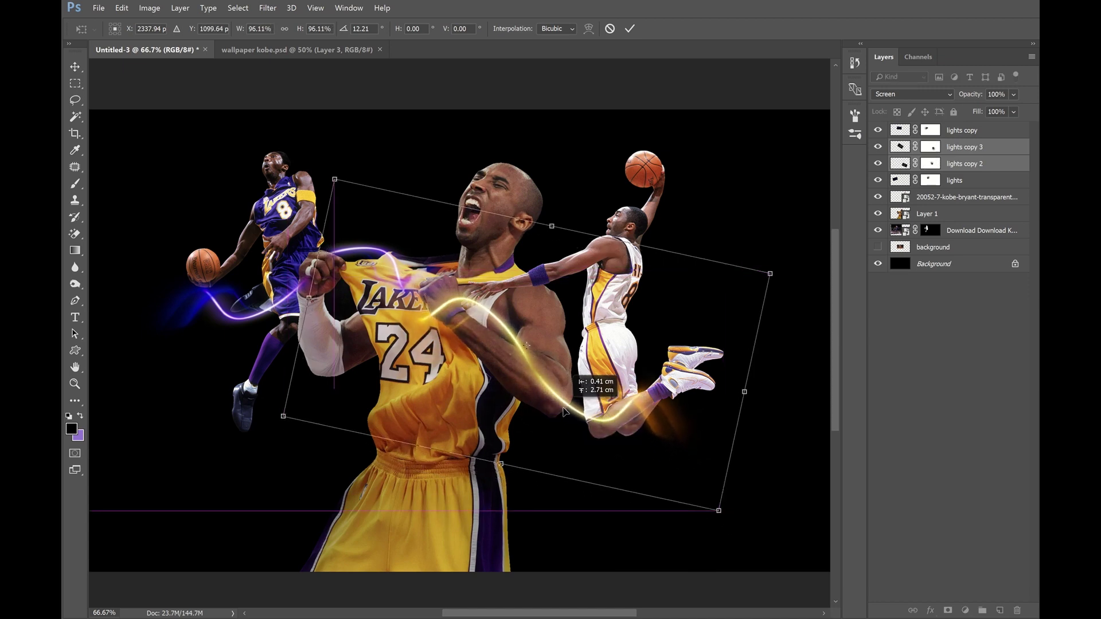
key("Return")
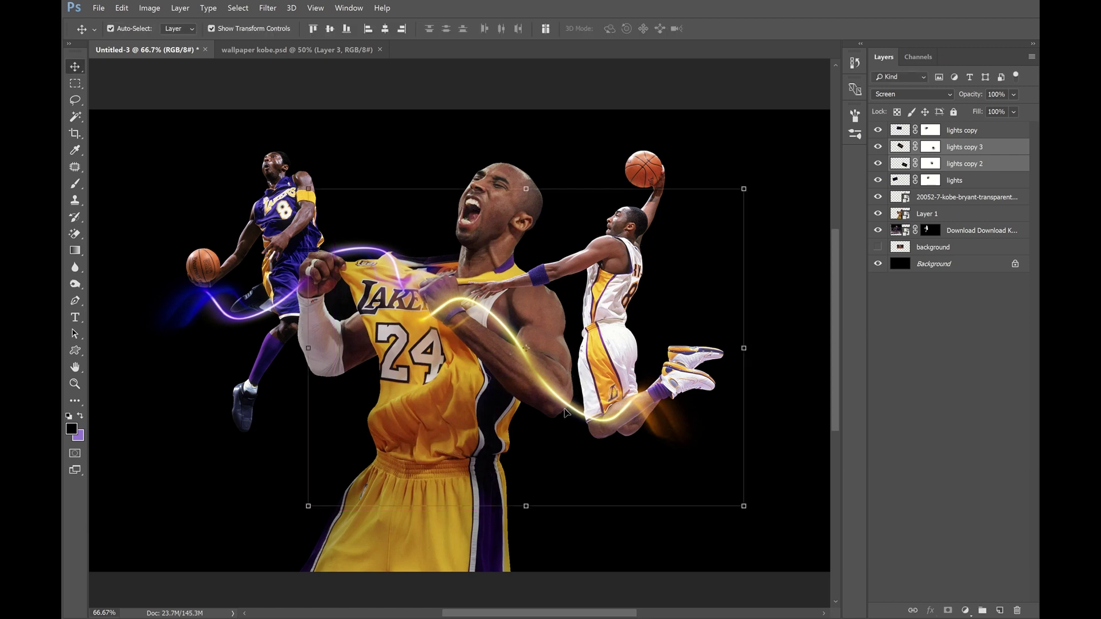
Tilt lights copy 2 about 4° and enlarge it to about 109% near the right player's feet
key("z")
left_click(564, 410, "alt")
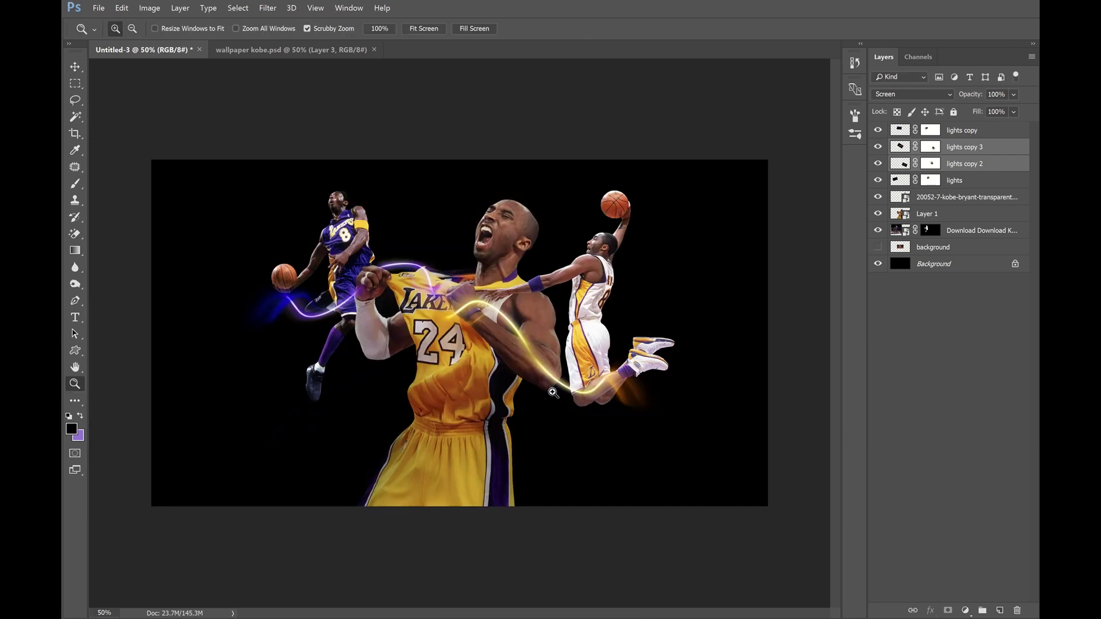
left_click(553, 392)
key("v")
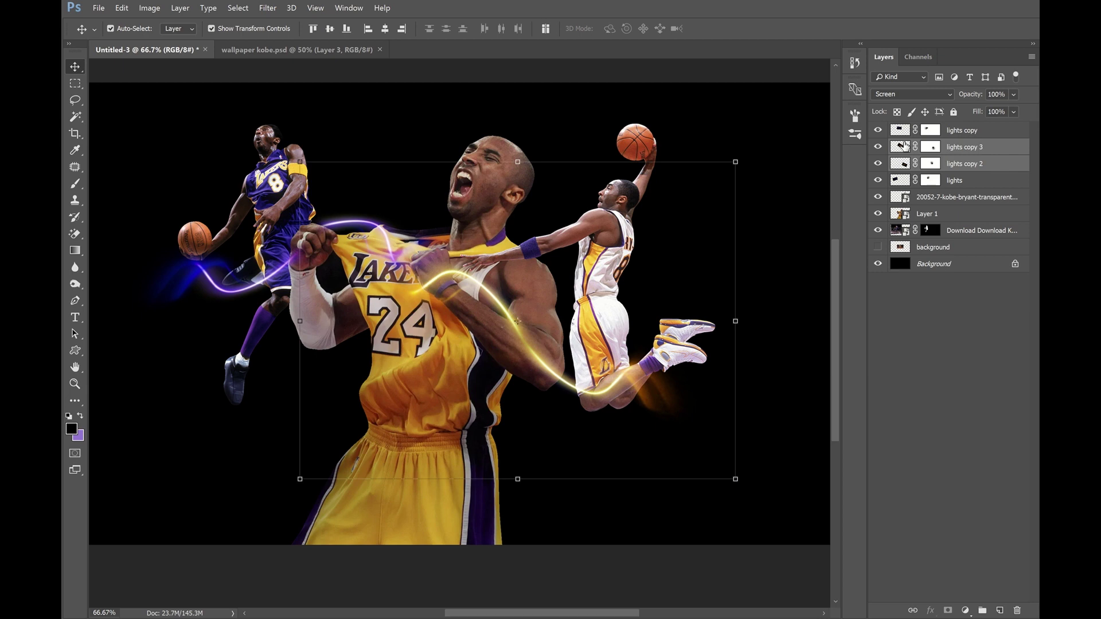
left_click(905, 145)
left_click(601, 394)
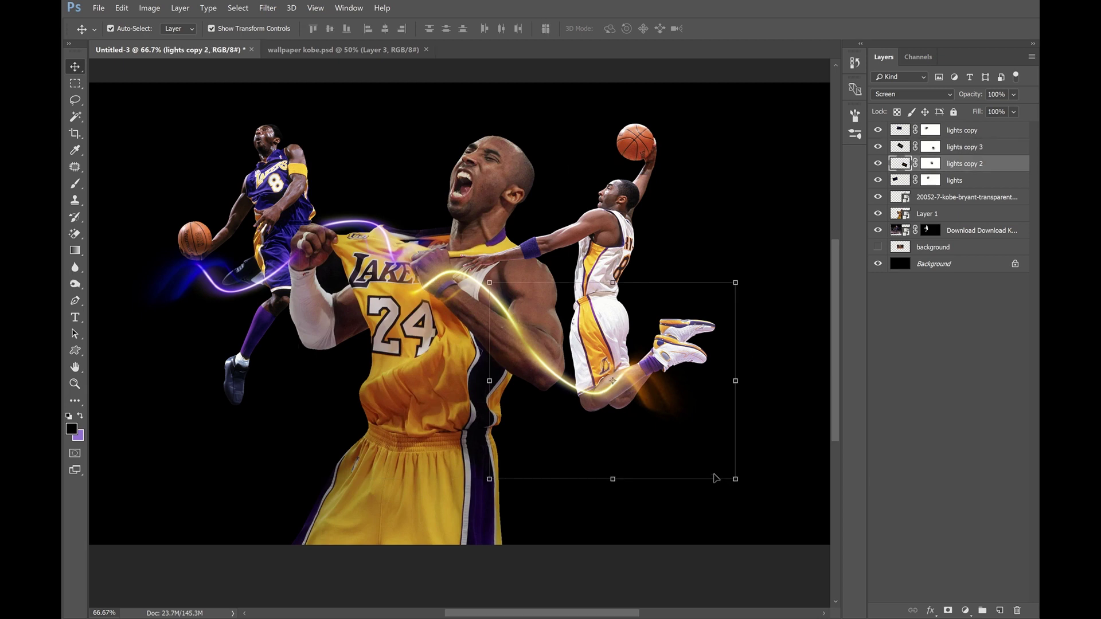
left_click_drag(749, 487, 762, 474)
left_click_drag(632, 373, 620, 366)
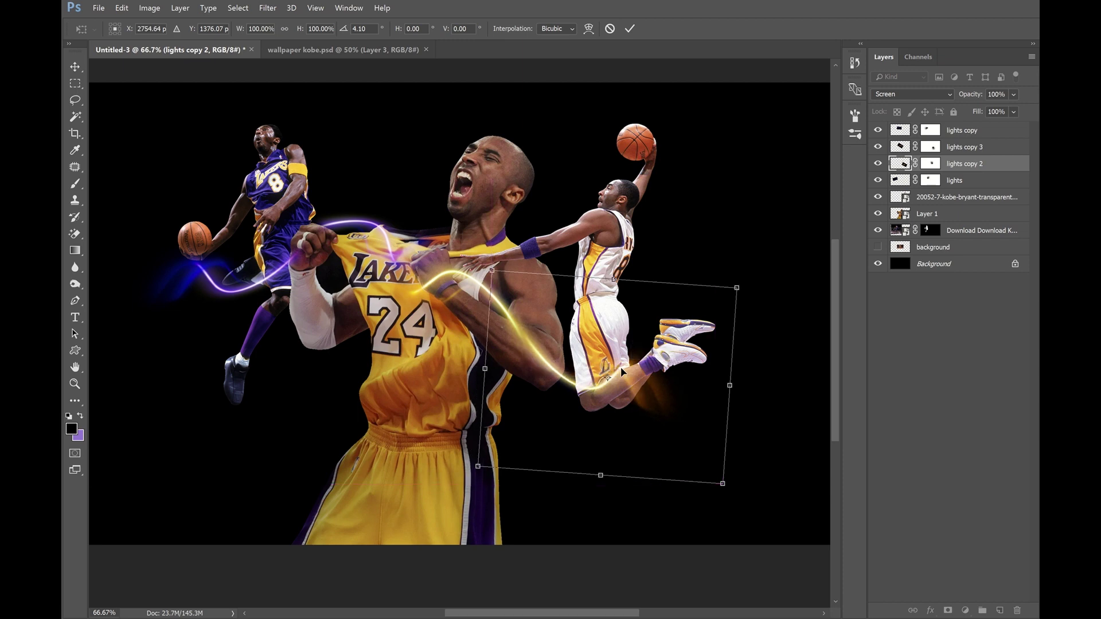
left_click_drag(734, 491, 762, 505)
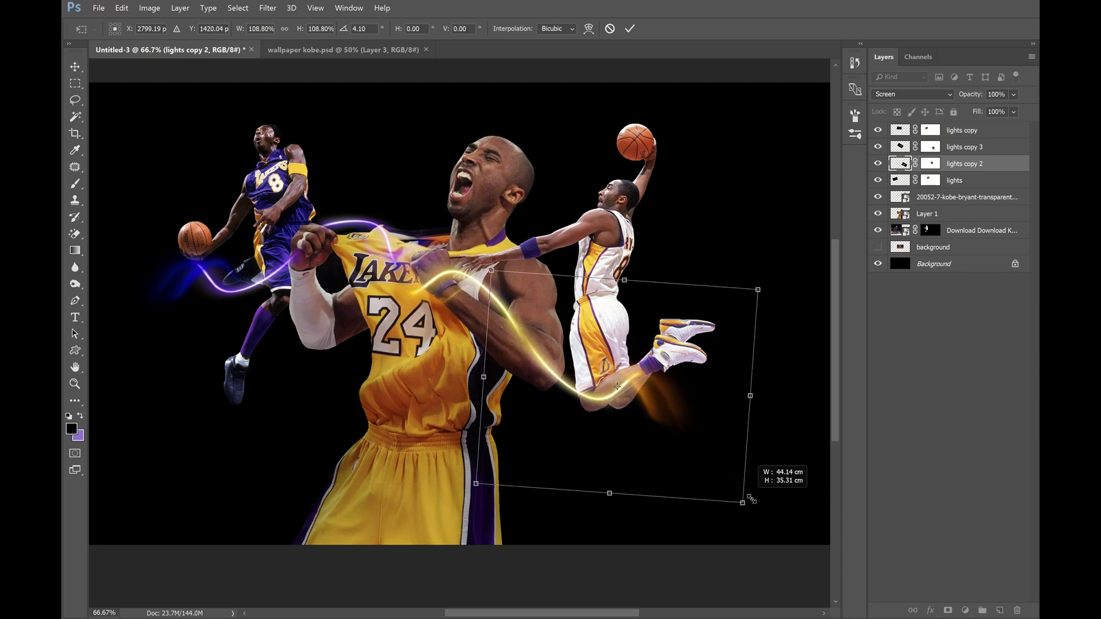
key("Return")
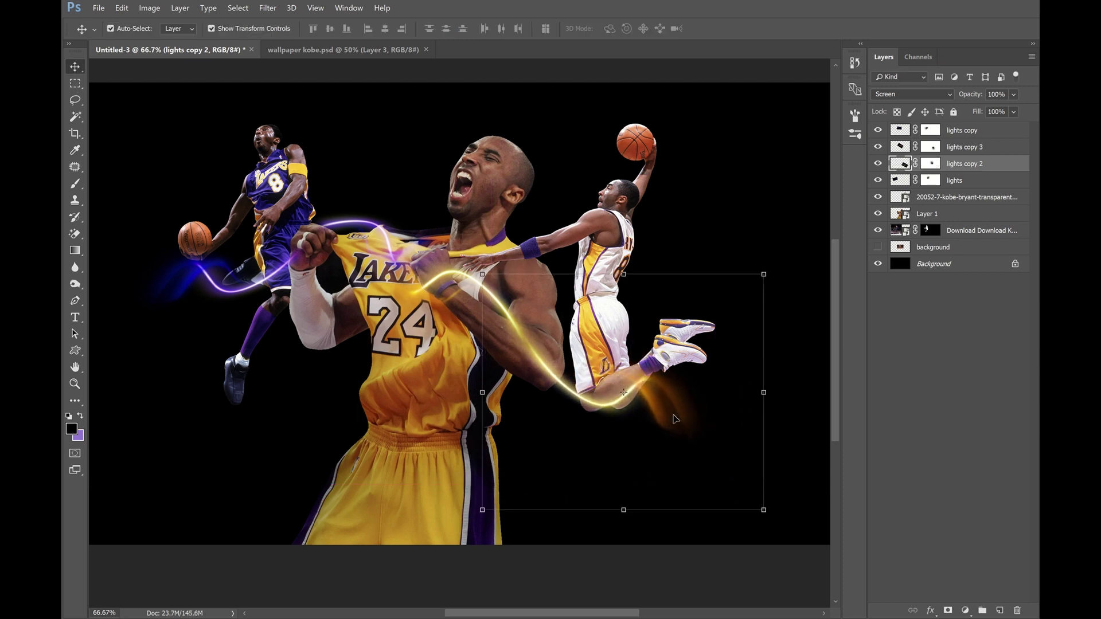
Check the whole composition, then add an empty Layer 2 above the top lights copy
key("z")
left_click(604, 364, "alt")
left_click(566, 362)
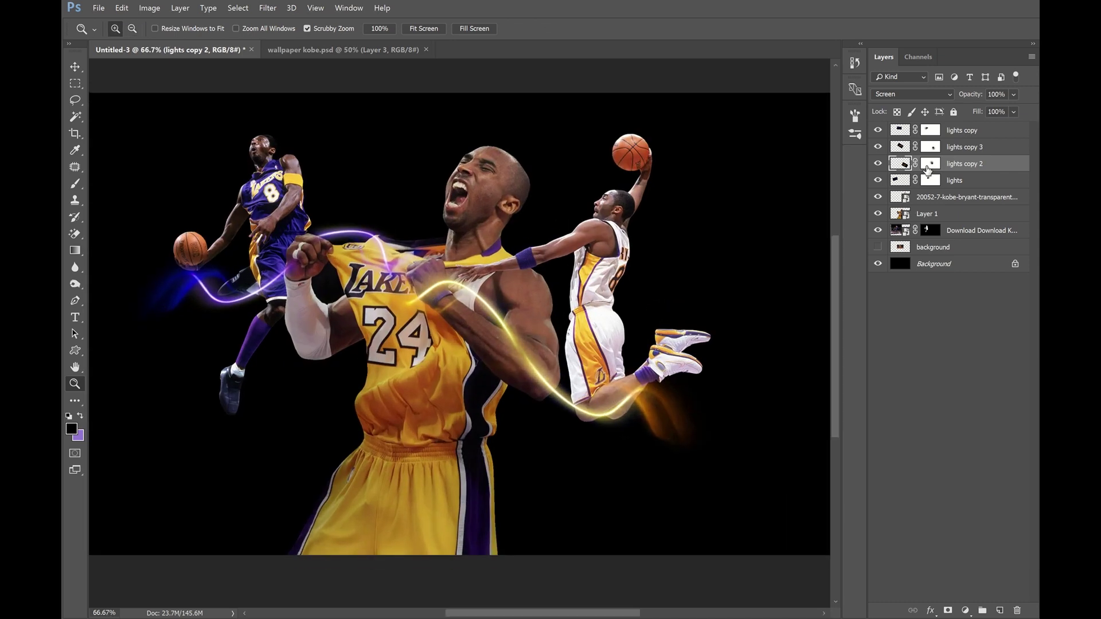
left_click(946, 129)
left_click(1000, 610)
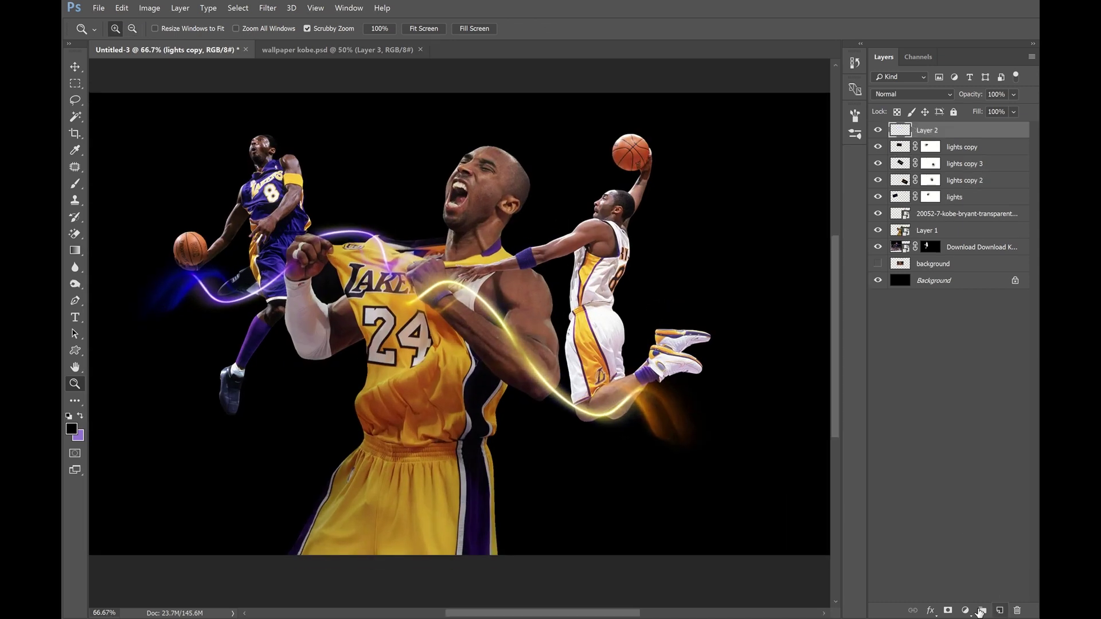
Paint an orange glow behind the right player's legs on Layer 2 in Screen mode
key("b")
left_click(585, 343, "alt")
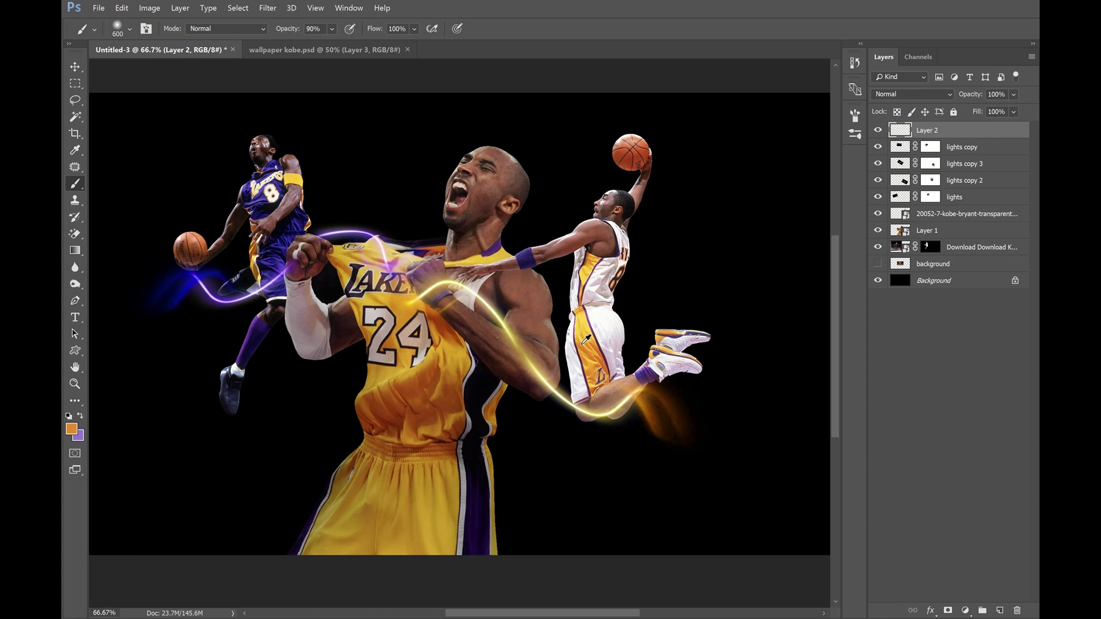
left_click(543, 371)
left_click(895, 97)
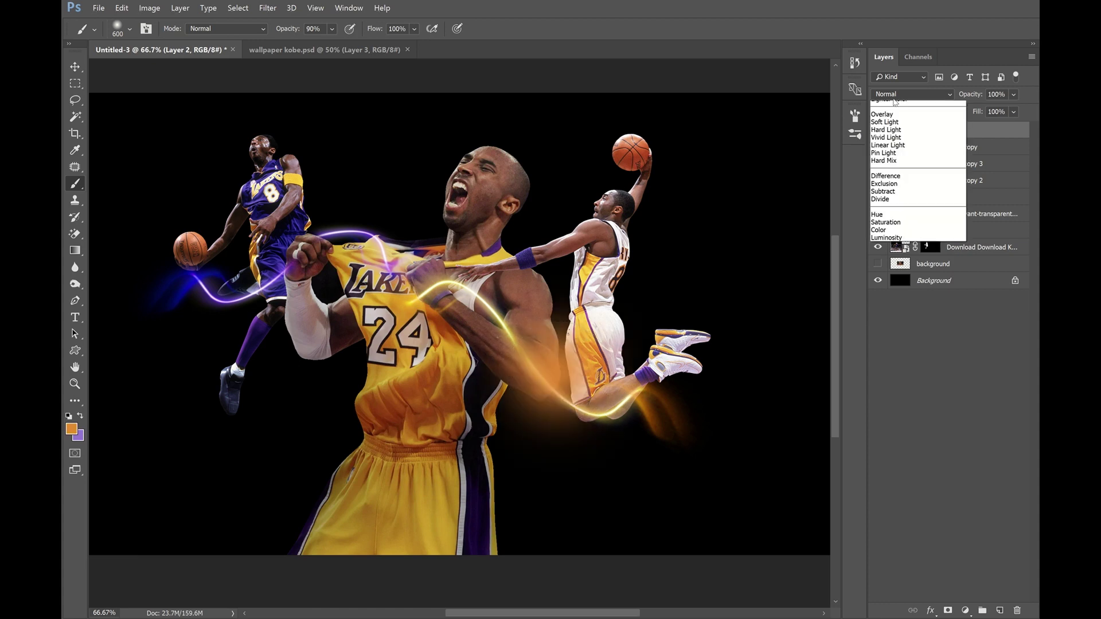
left_click(898, 179)
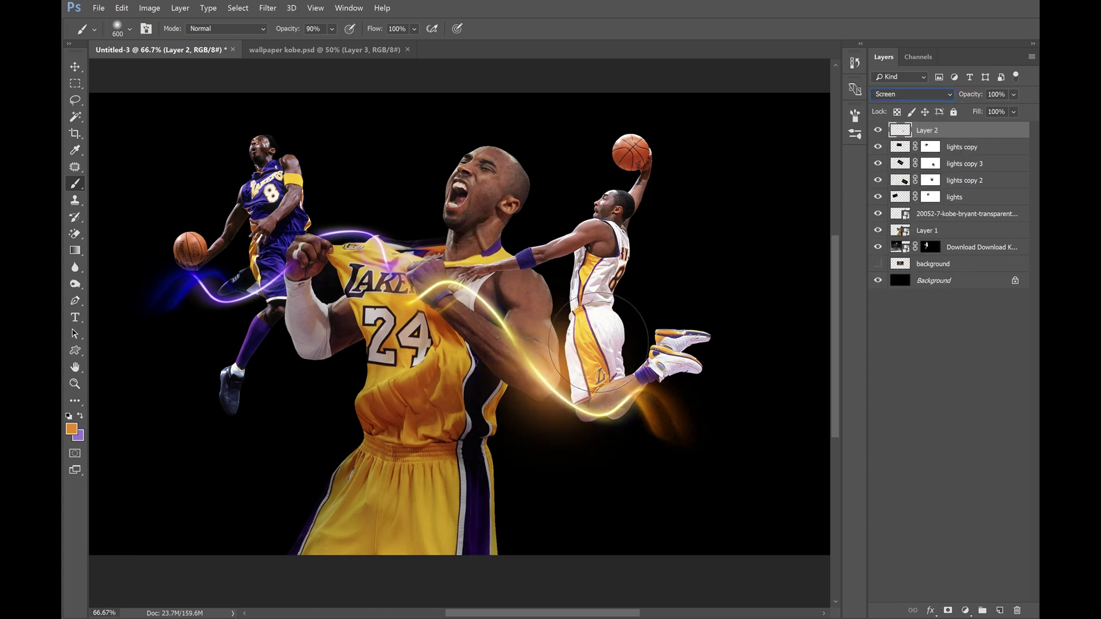
Enlarge the orange glow to about 135% around the legs, then add empty Layer 3
left_click(75, 67)
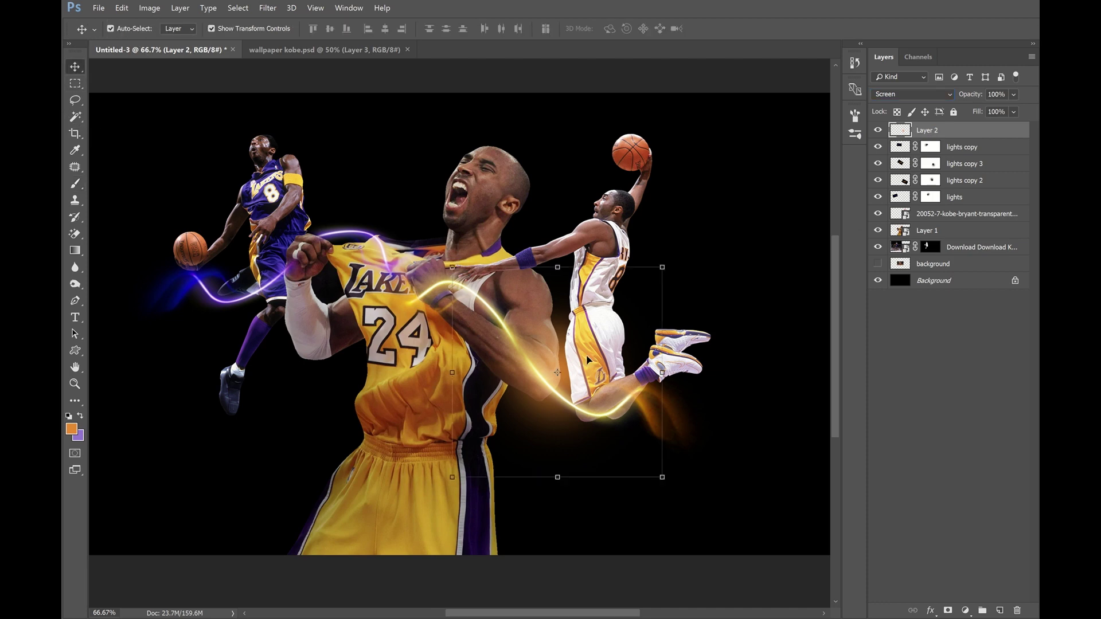
key("ctrl+t")
left_click_drag(662, 267, 700, 231)
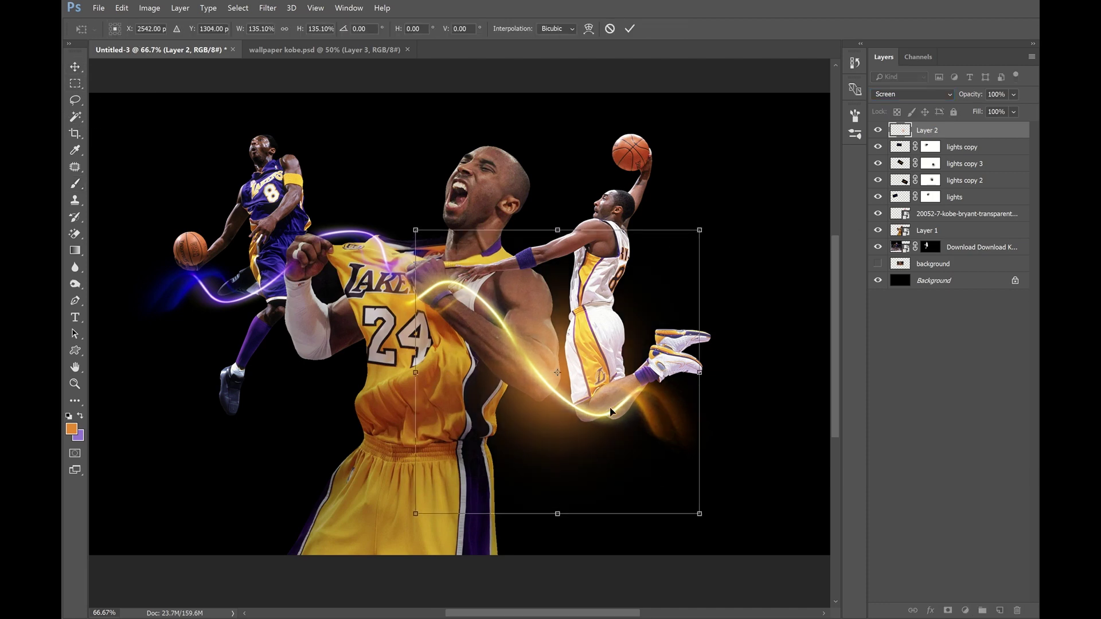
left_click_drag(600, 398, 601, 380)
key("Return")
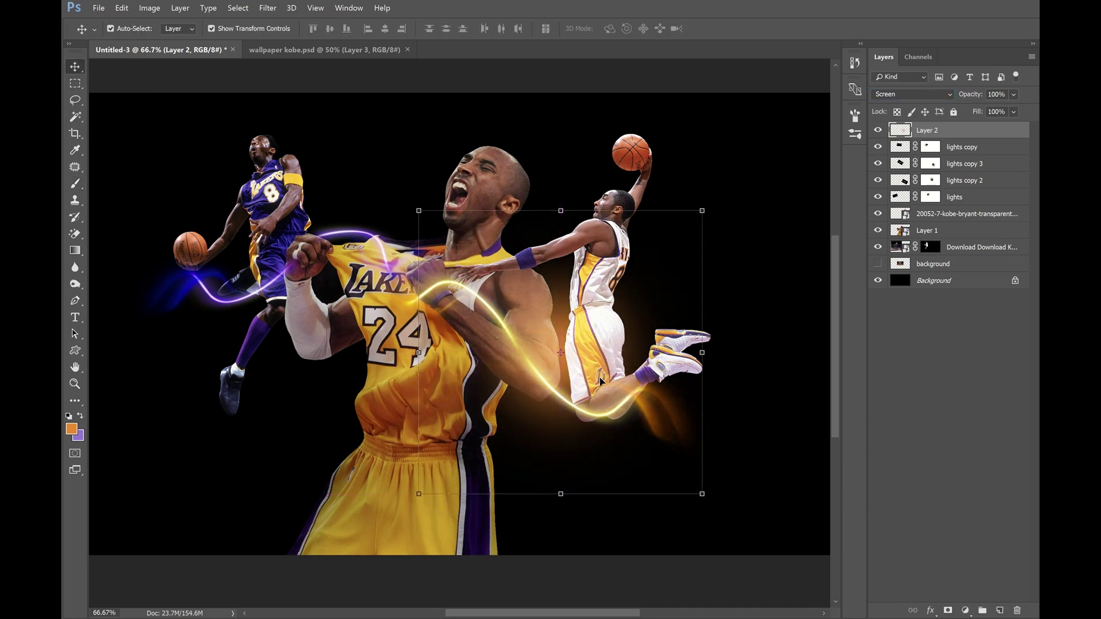
left_click(1000, 612)
Paint a purple glow on Layer 3, set it to Screen, and enlarge it to about 138%
key("b")
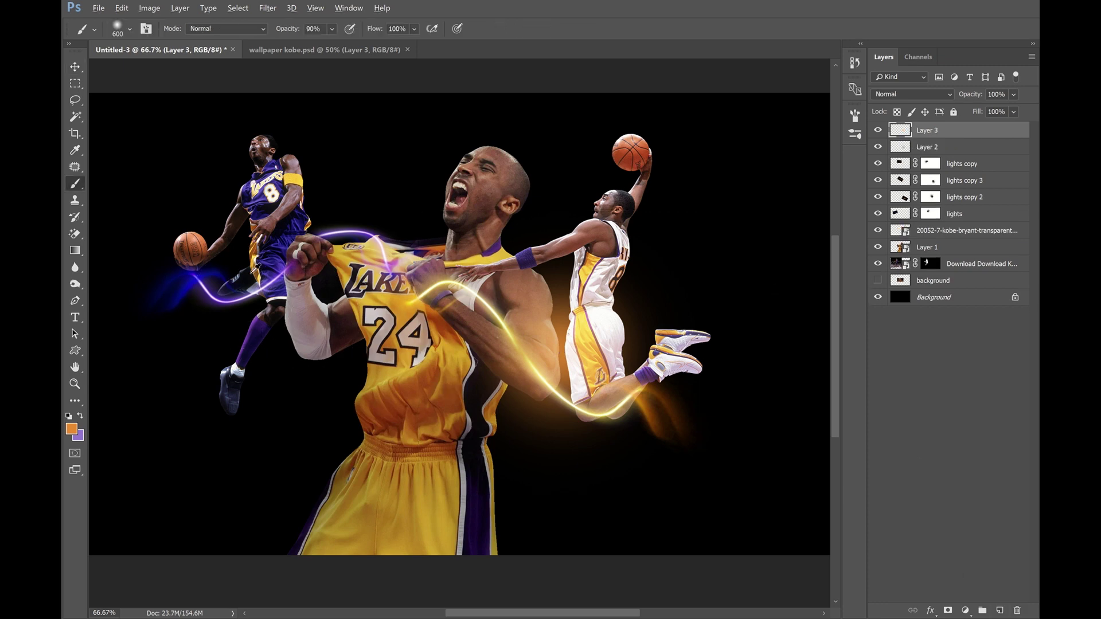
left_click_drag(269, 267, 310, 350)
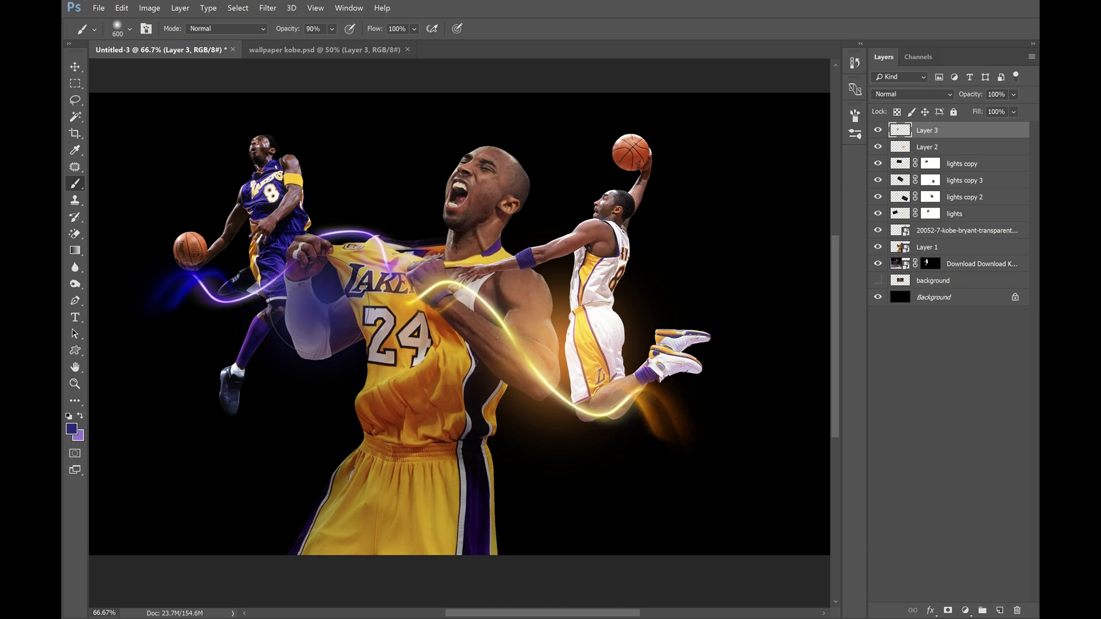
left_click(912, 94)
left_click(887, 176)
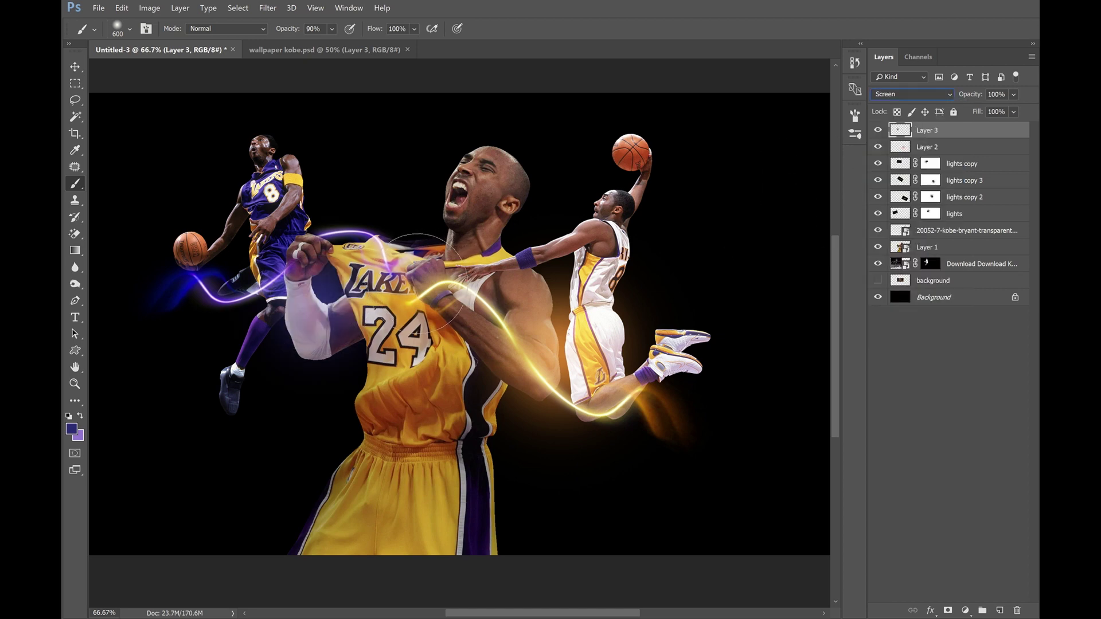
left_click(75, 66)
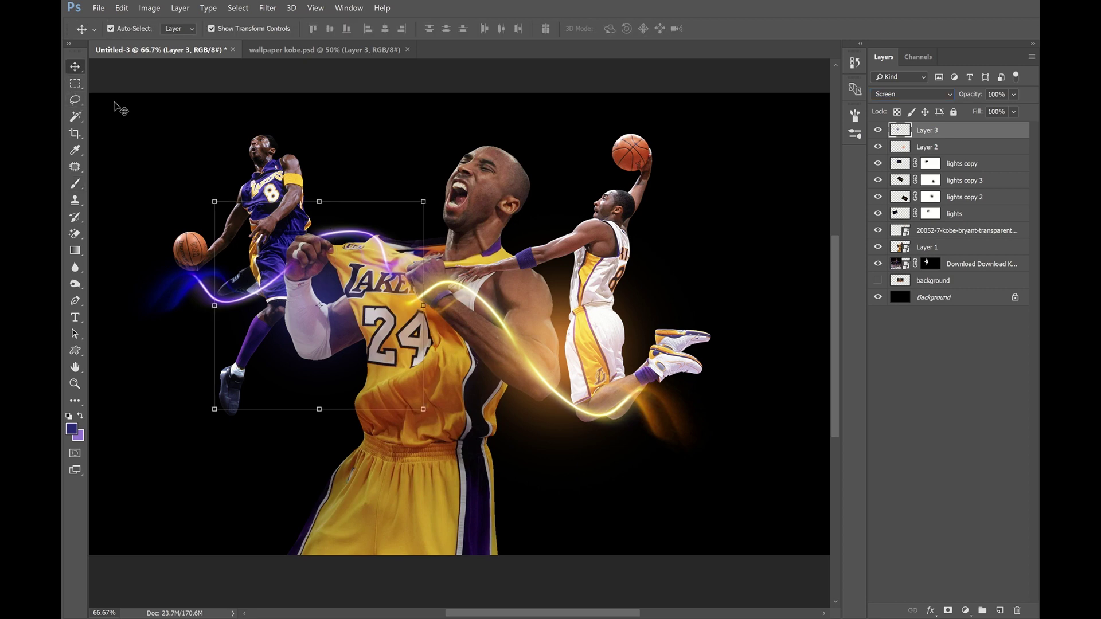
left_click_drag(423, 202, 463, 163)
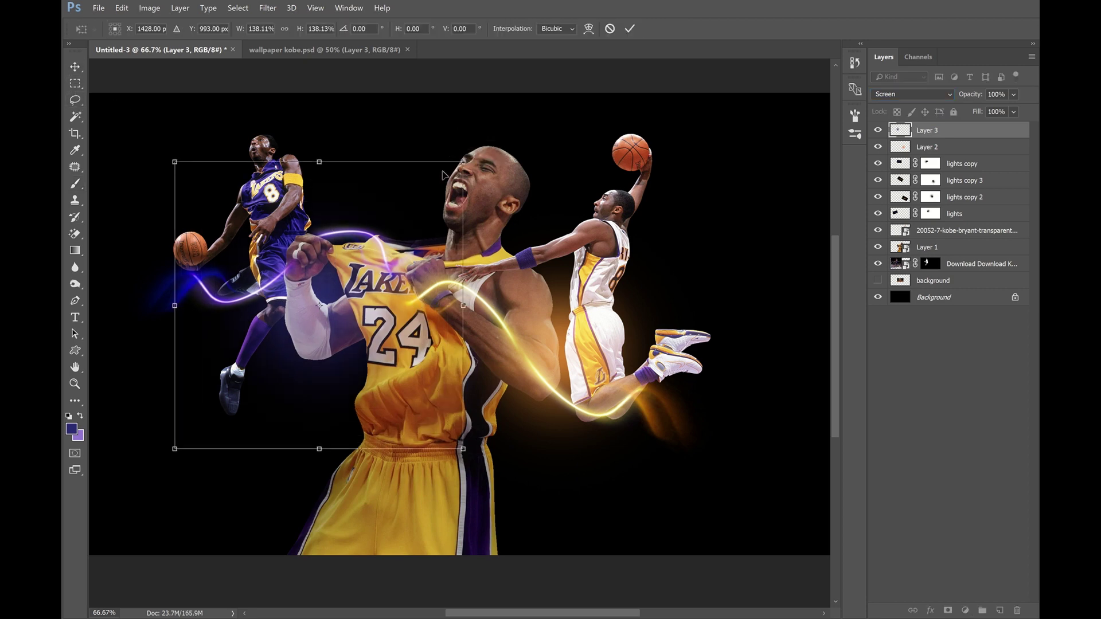
key("Return")
Intensify the purple glow with a steep Curves S-curve
key("ctrl+m")
left_click_drag(677, 271, 677, 305)
left_click_drag(760, 193, 734, 170)
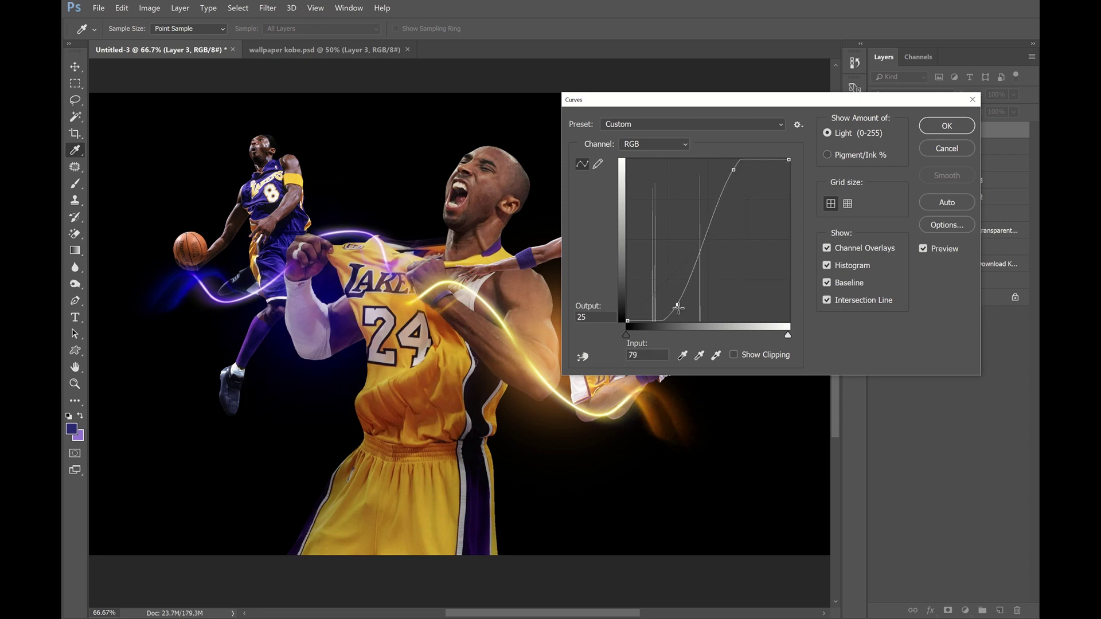
left_click_drag(679, 309, 681, 304)
left_click_drag(735, 170, 701, 171)
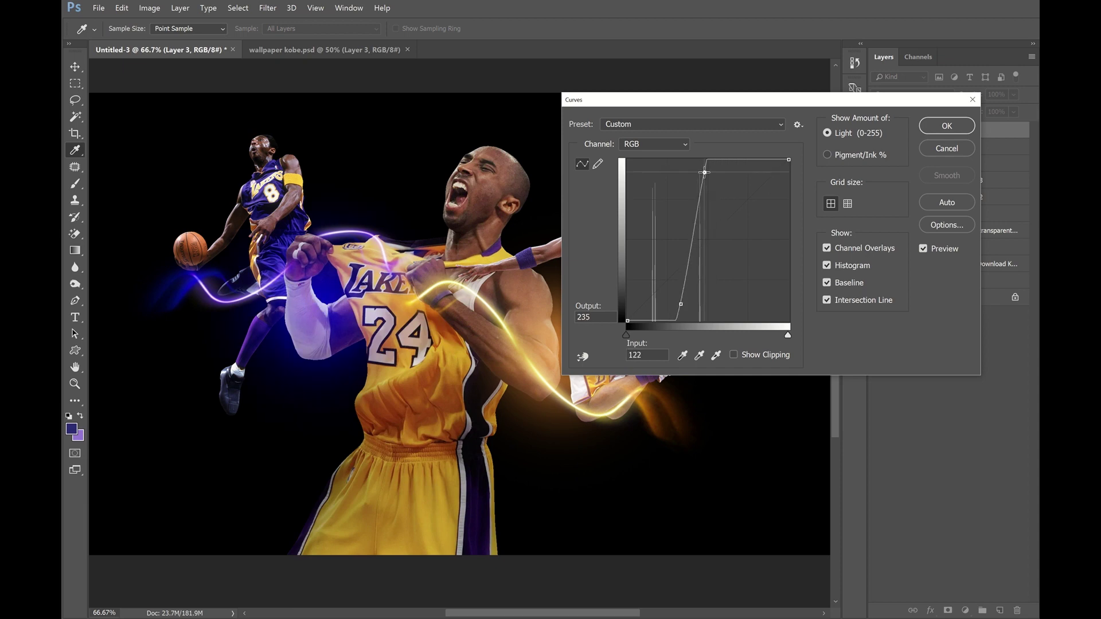
key("Return")
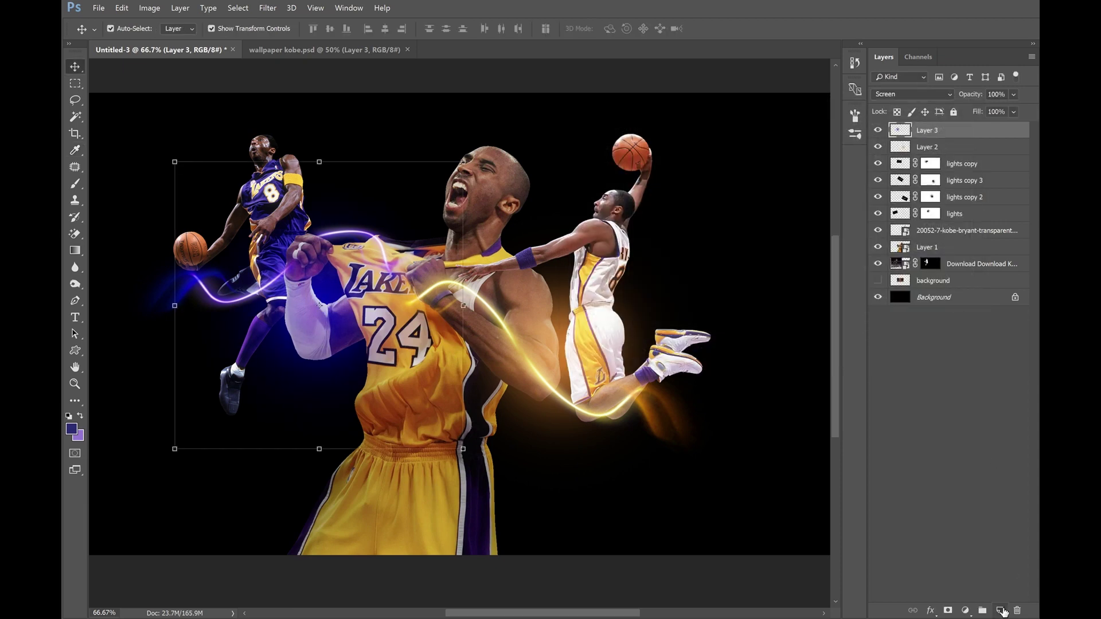
Paint a purple dab on the central player's chest on a new Screen layer, enlarged about 148%
left_click(1001, 611)
key("b")
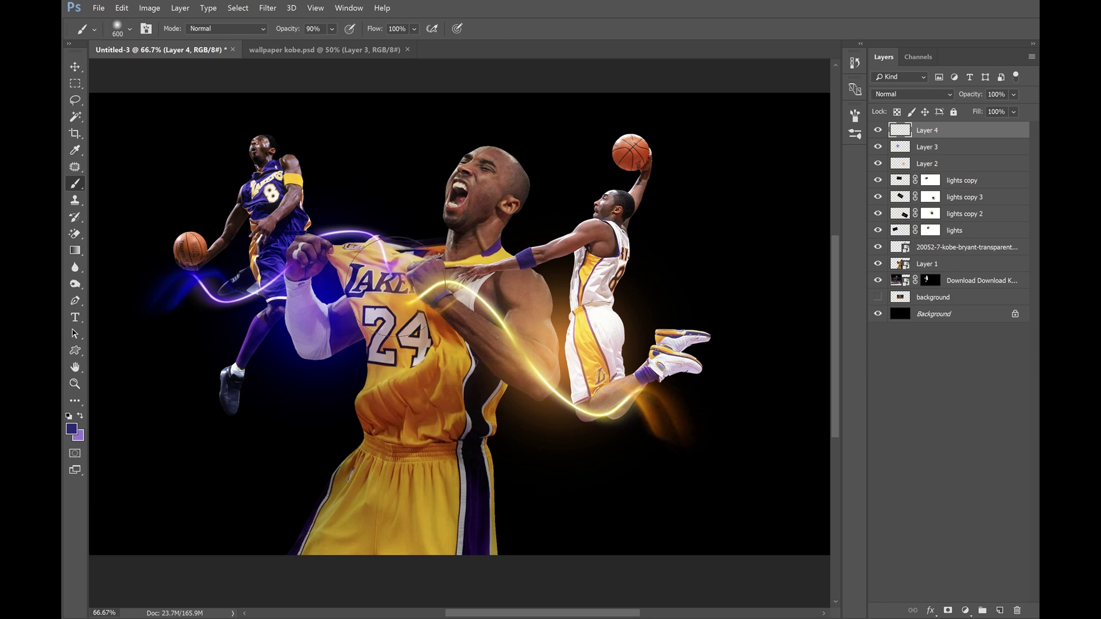
left_click(399, 289)
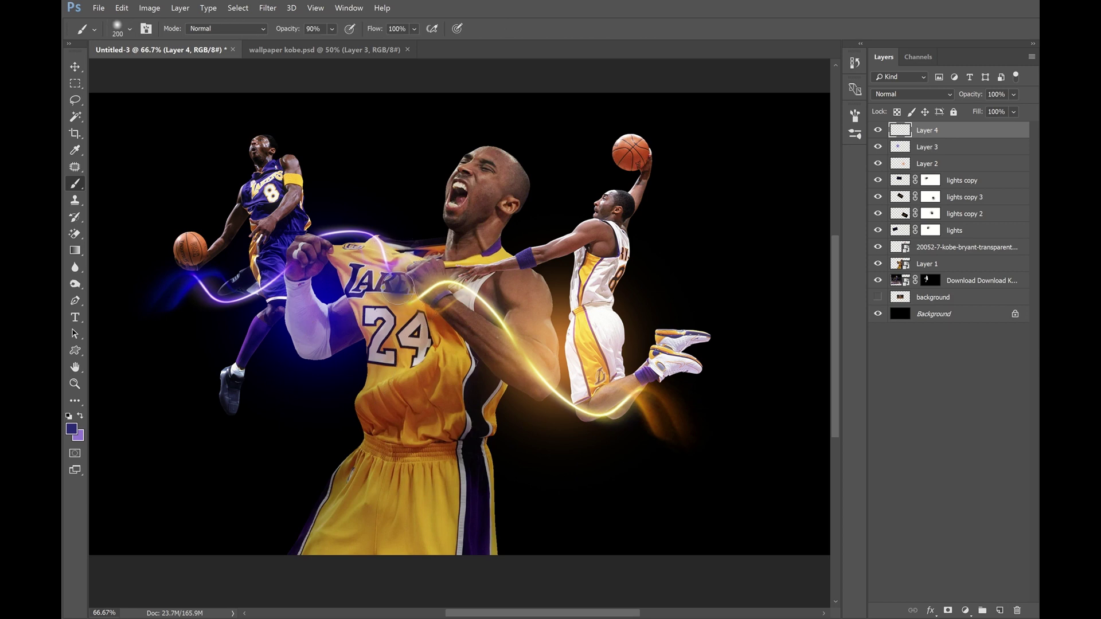
left_click(884, 94)
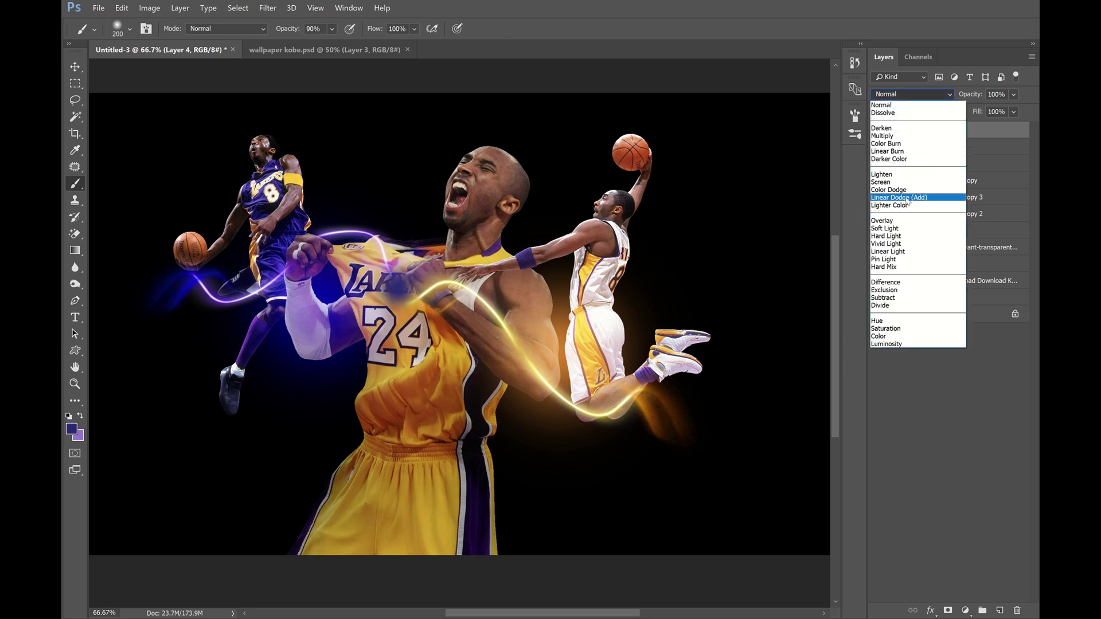
left_click(895, 185)
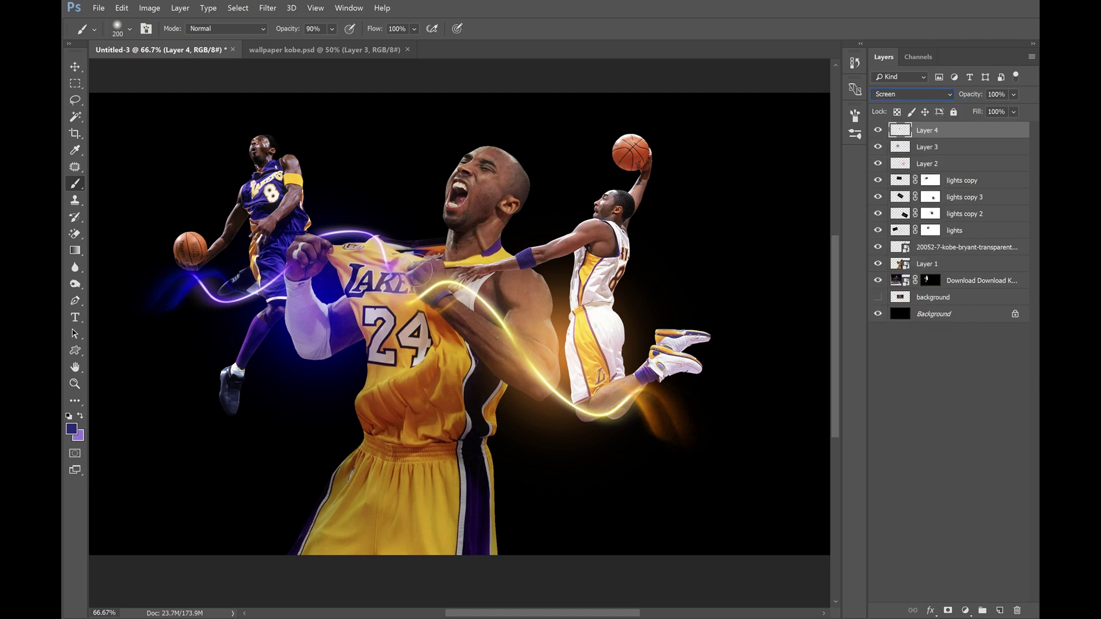
left_click(74, 67)
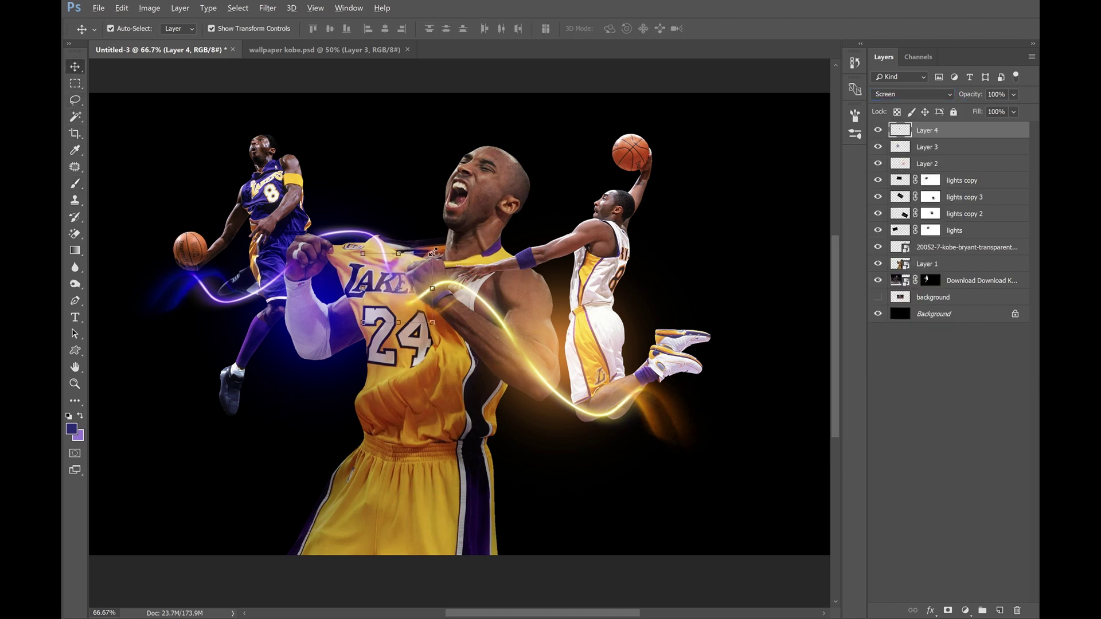
left_click_drag(433, 253, 445, 230)
key("Return")
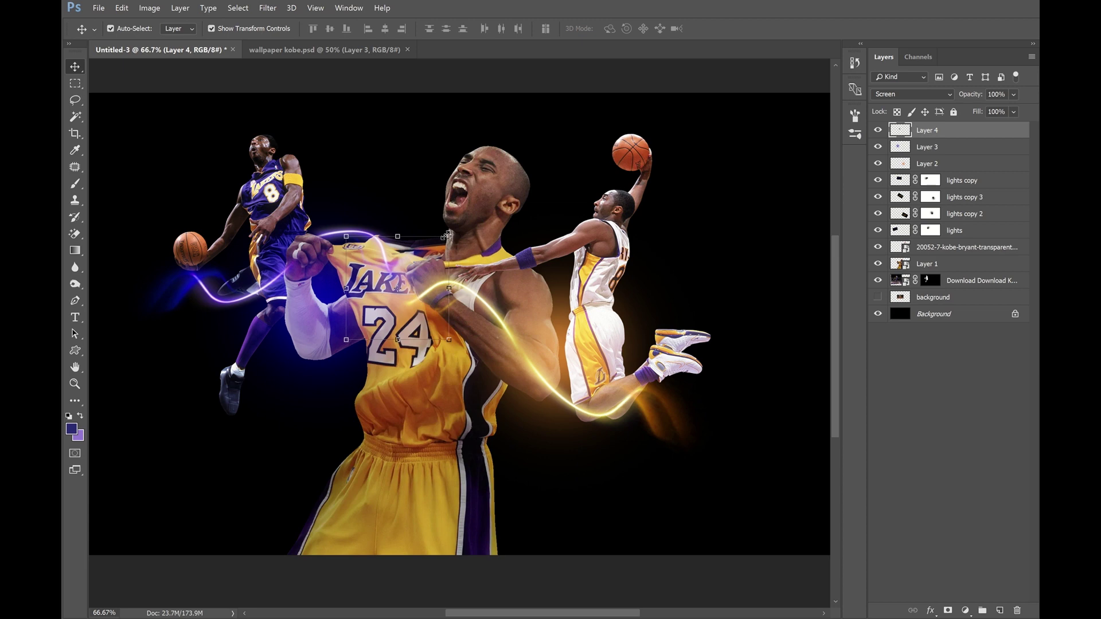
Duplicate the dab, lighten the copy +100 to white, and shrink it to about 83%
left_click_drag(440, 238, 439, 242)
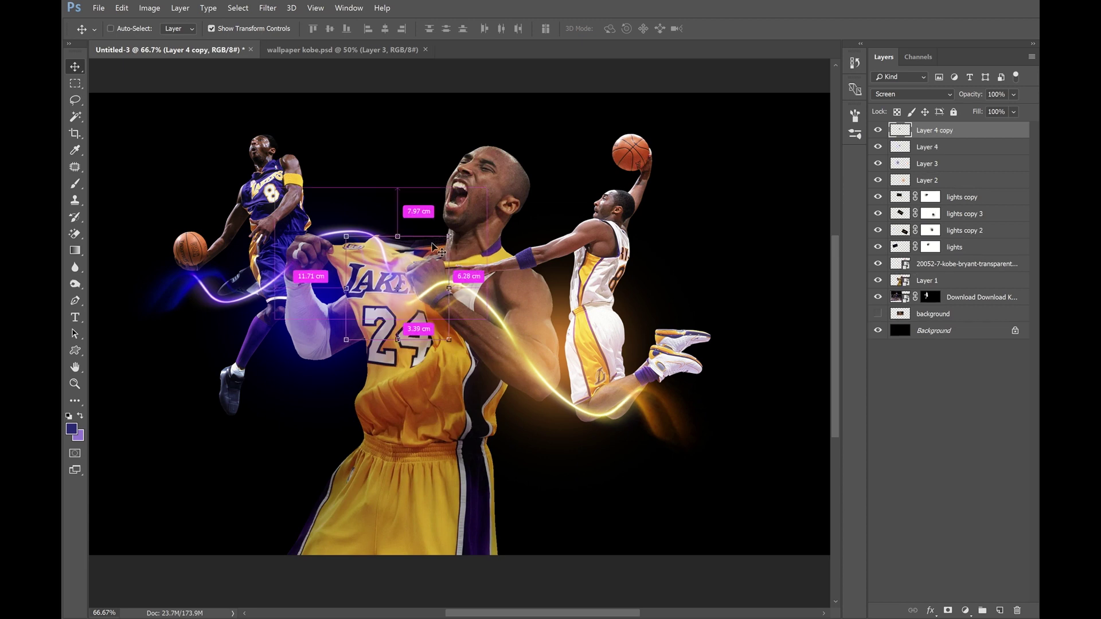
key("ctrl+u")
left_click_drag(874, 336, 936, 339)
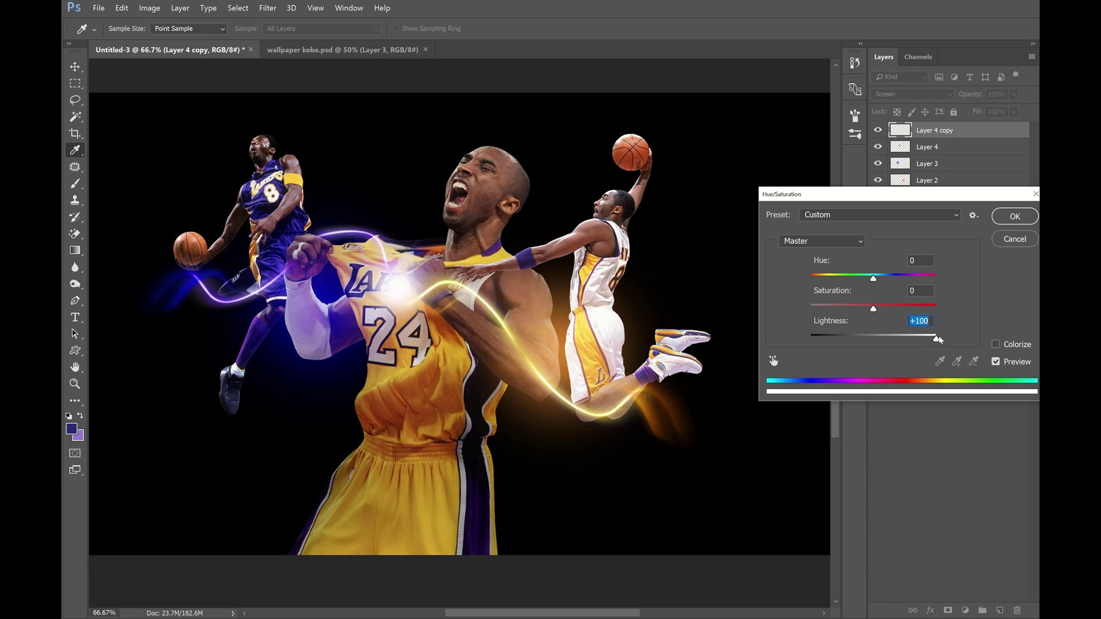
key("Return")
key("ctrl+t")
left_click_drag(445, 237, 437, 240)
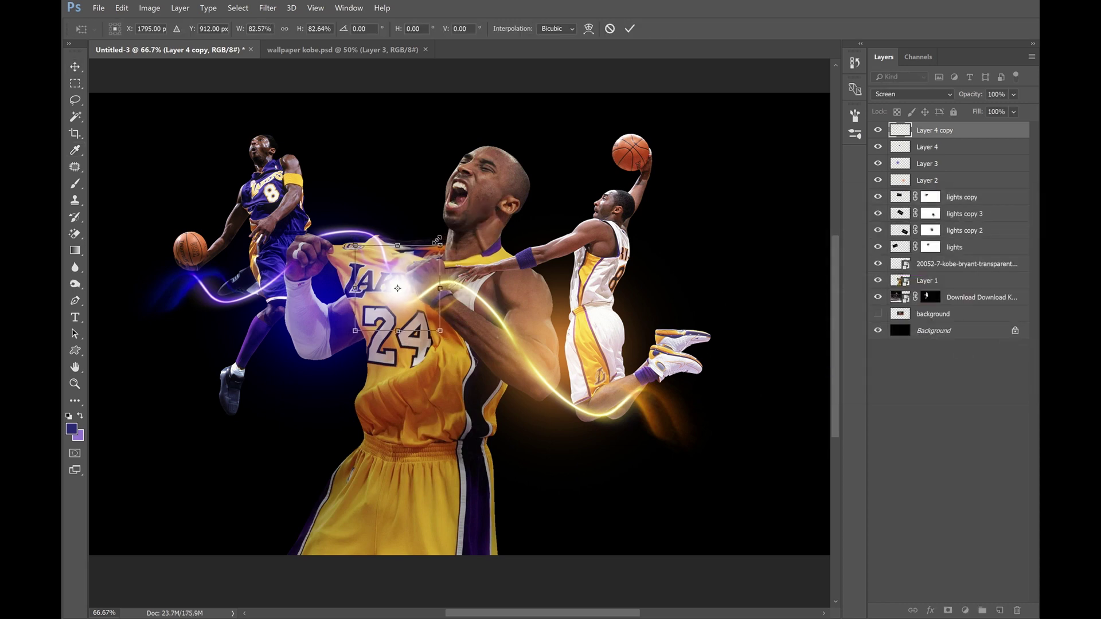
key("Return")
key("z")
left_click(448, 248, "alt")
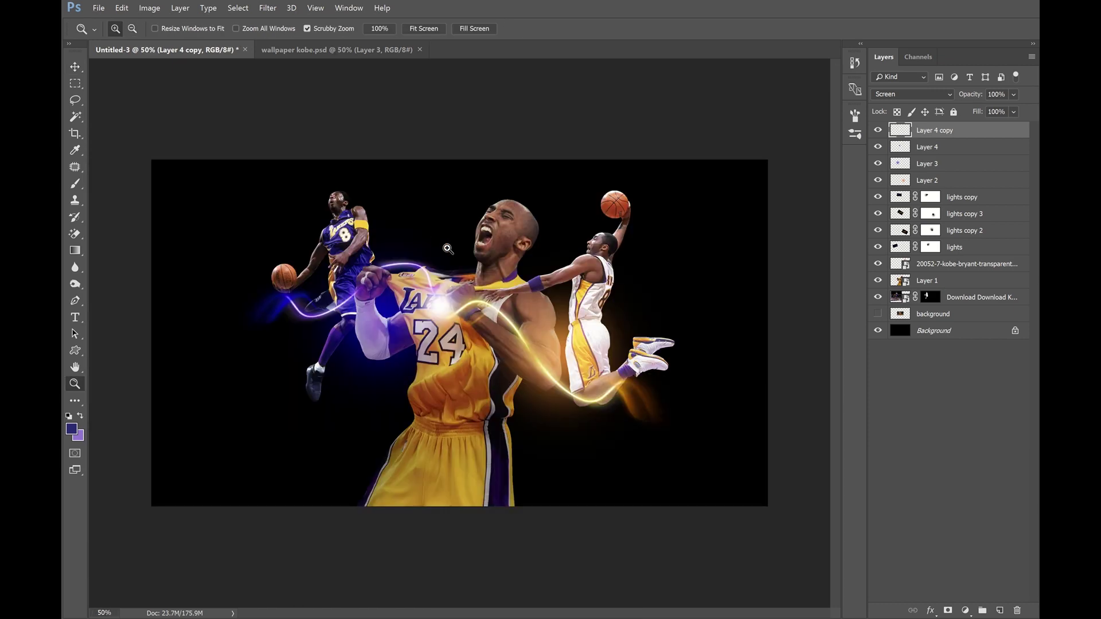
Show the arena crowd layer, enlarge it to about 356%, and shift it to cover the canvas
left_click(878, 314)
key("v")
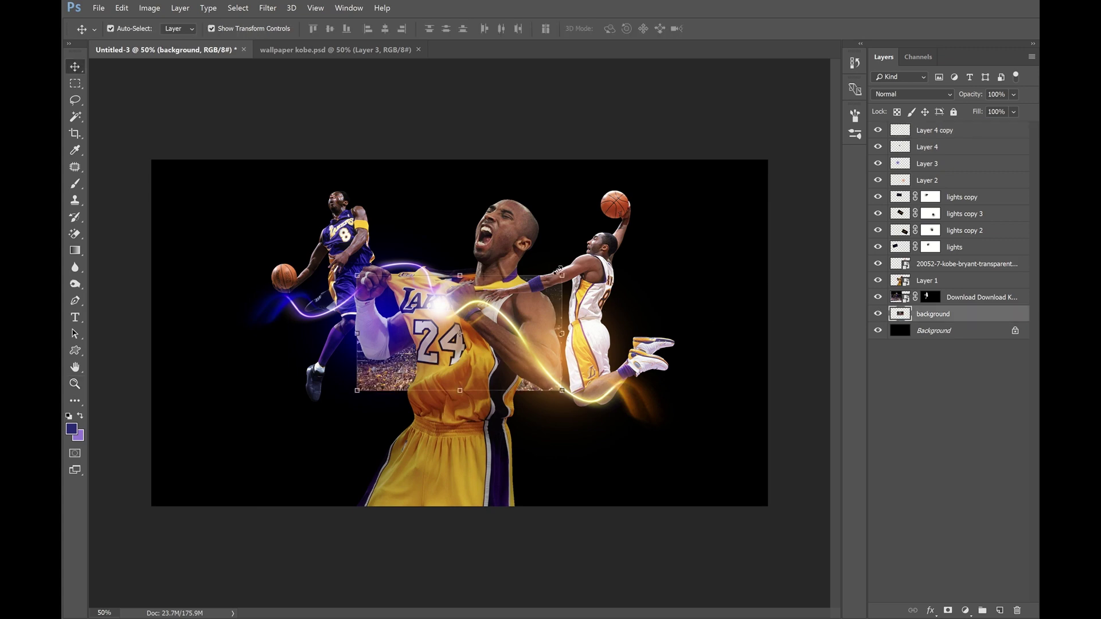
key("ctrl+t")
left_click_drag(562, 270, 737, 101)
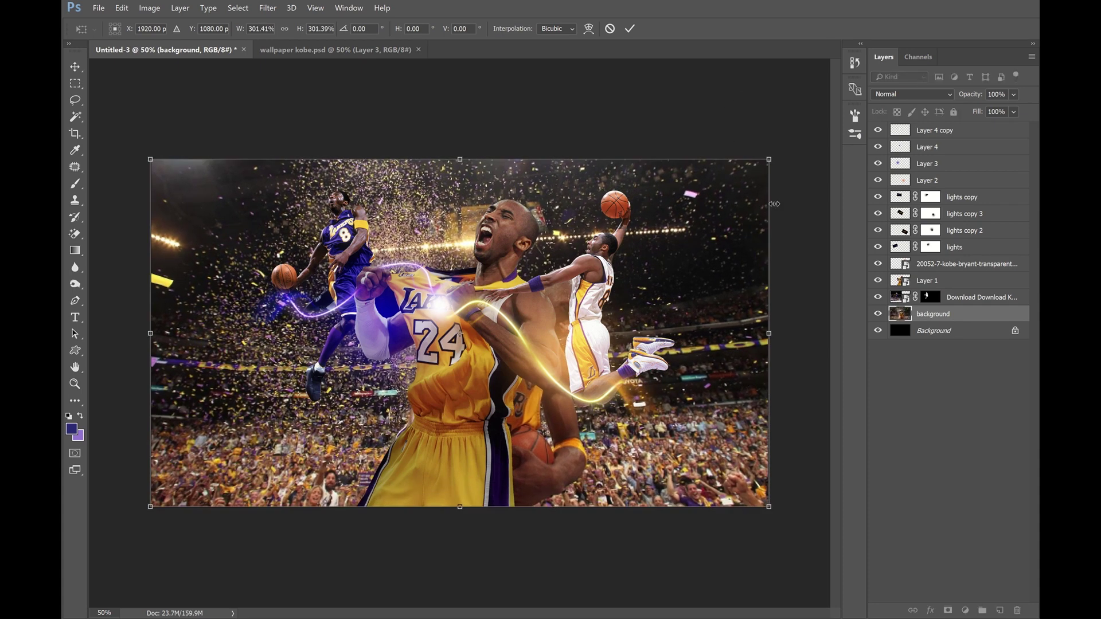
left_click_drag(770, 159, 846, 116)
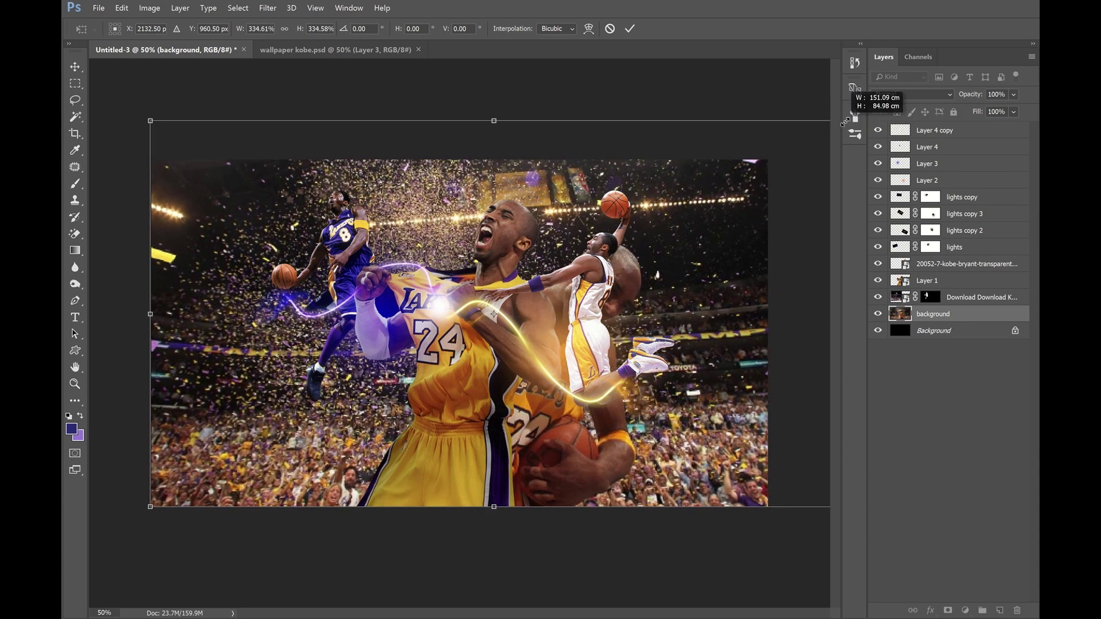
left_click_drag(738, 273, 700, 274)
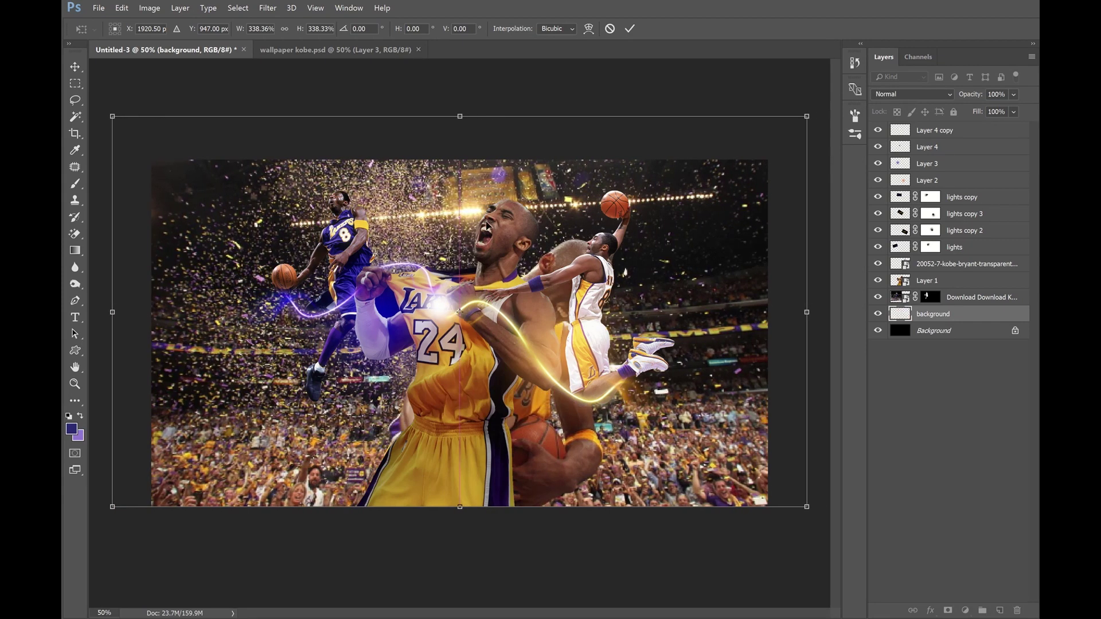
left_click_drag(116, 117, 86, 100)
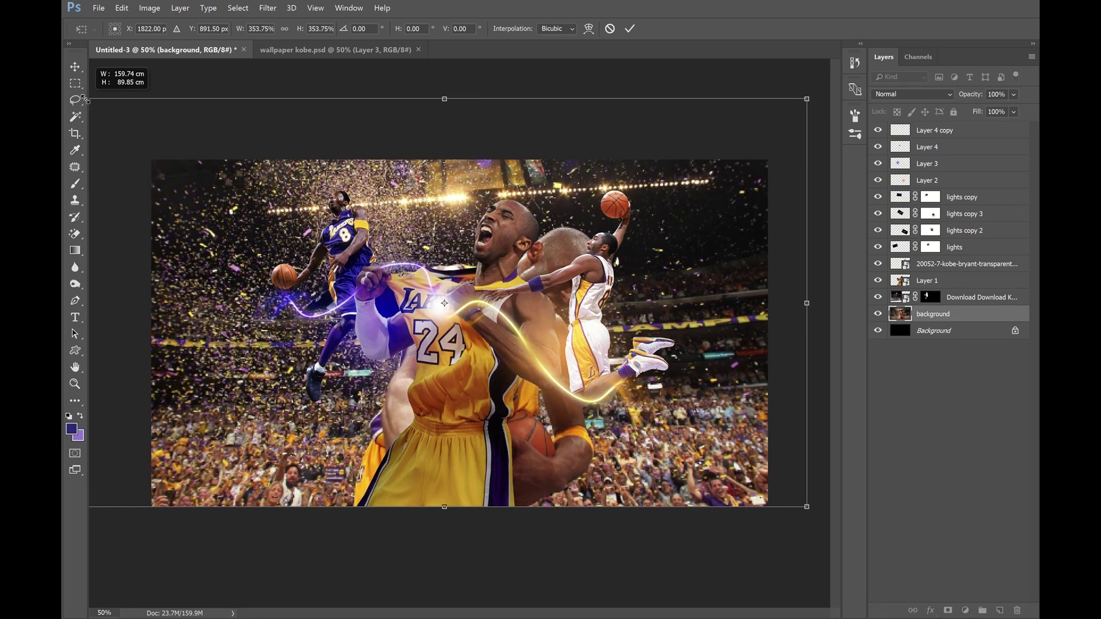
mouse_move(593, 491)
left_mouse_down()
mouse_move(607, 475)
mouse_move(586, 483)
left_mouse_up()
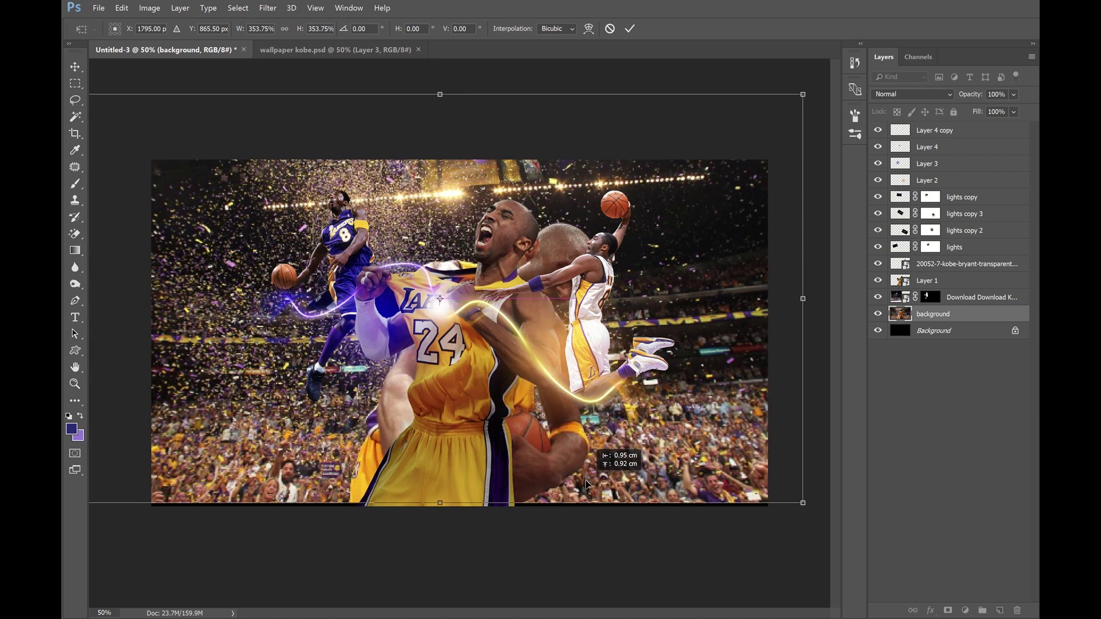
left_click_drag(802, 505, 806, 507)
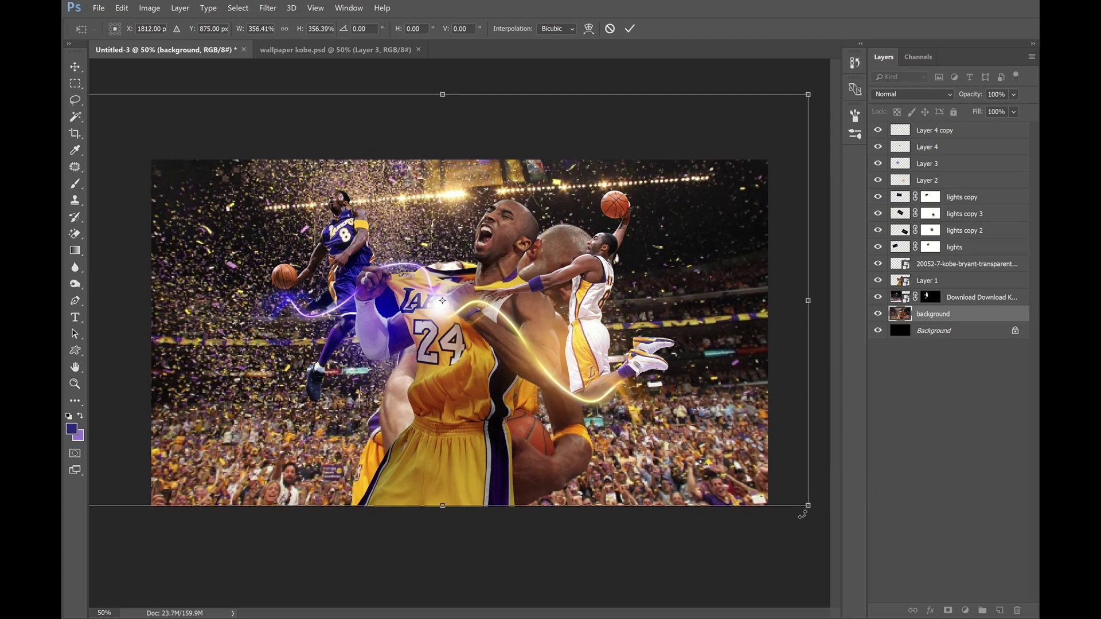
key("Return")
left_click_drag(746, 448, 766, 451)
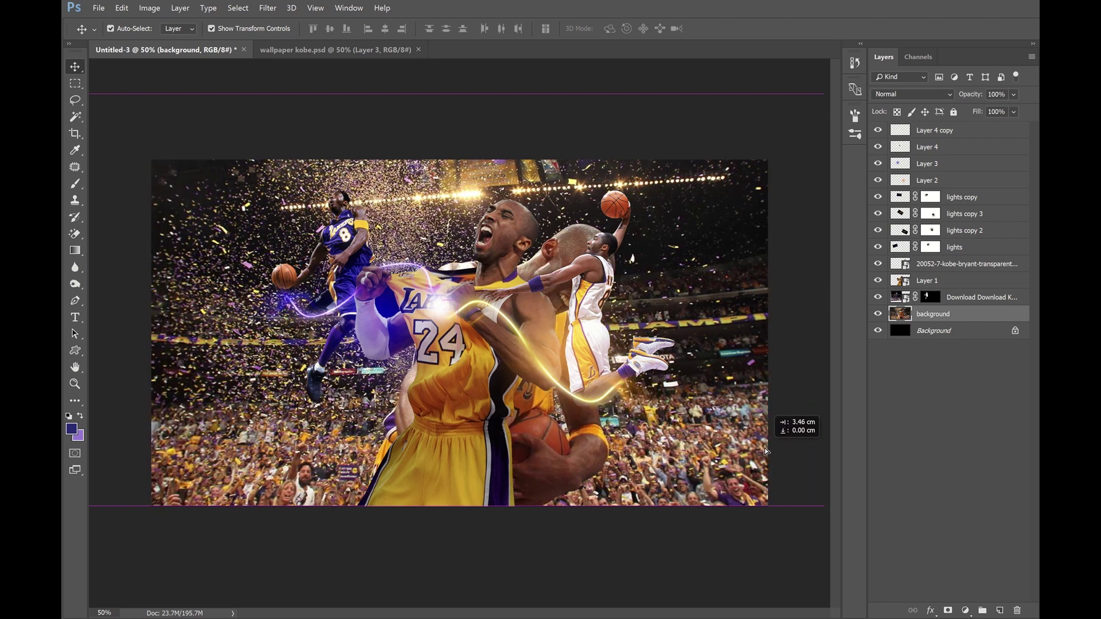
left_click_drag(766, 451, 766, 451)
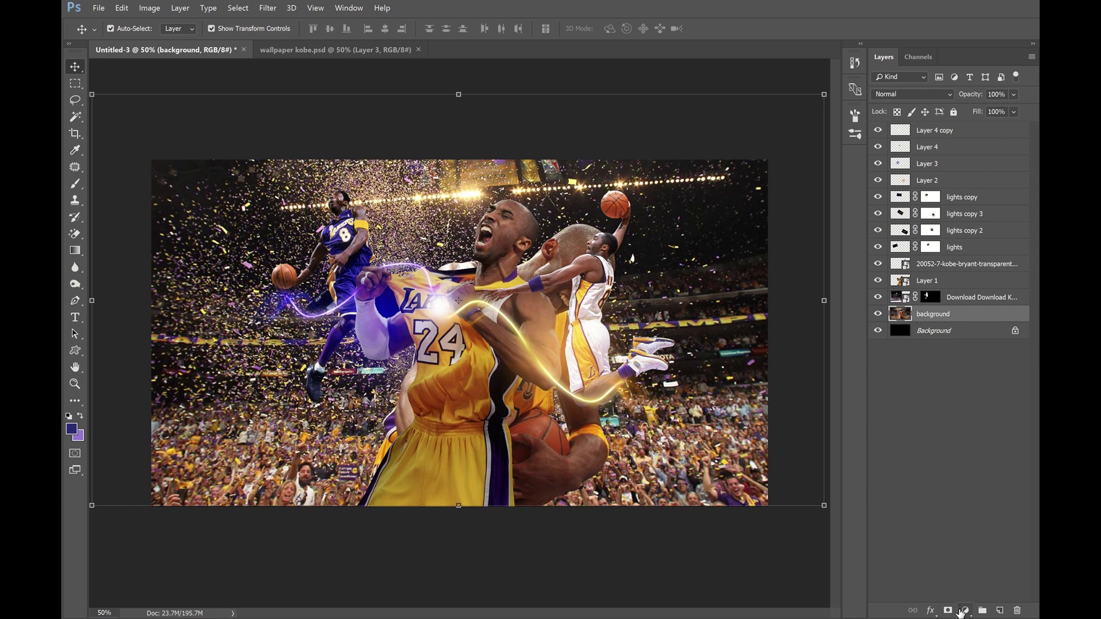
Convert the arena background to a smart object and apply a Gaussian Blur of about 7.8 pixels
right_click(932, 319)
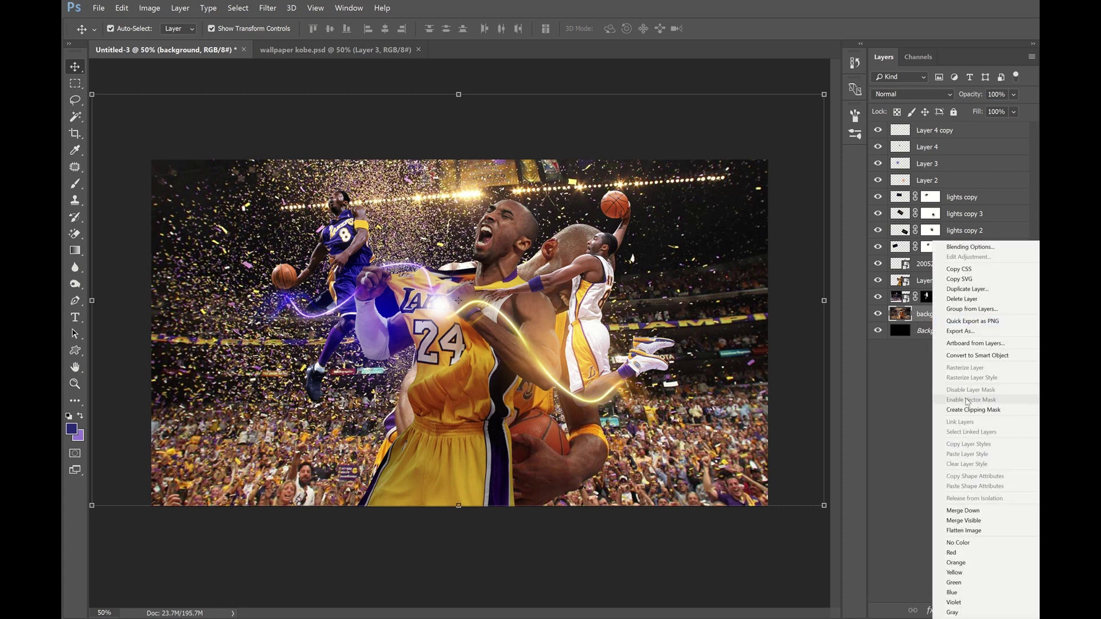
left_click(973, 357)
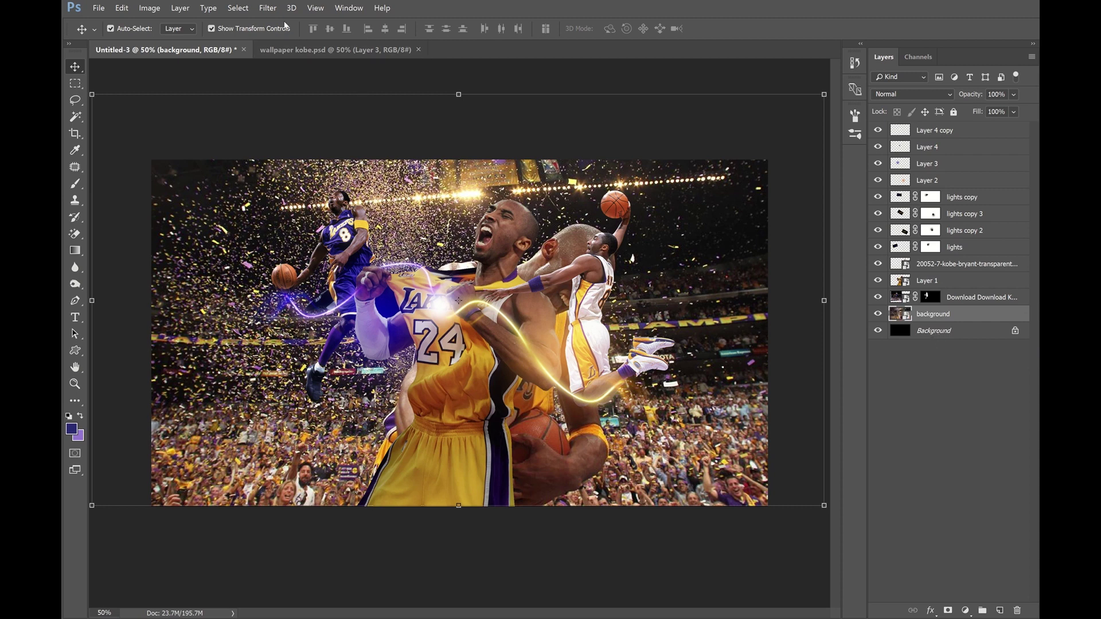
left_click(267, 8)
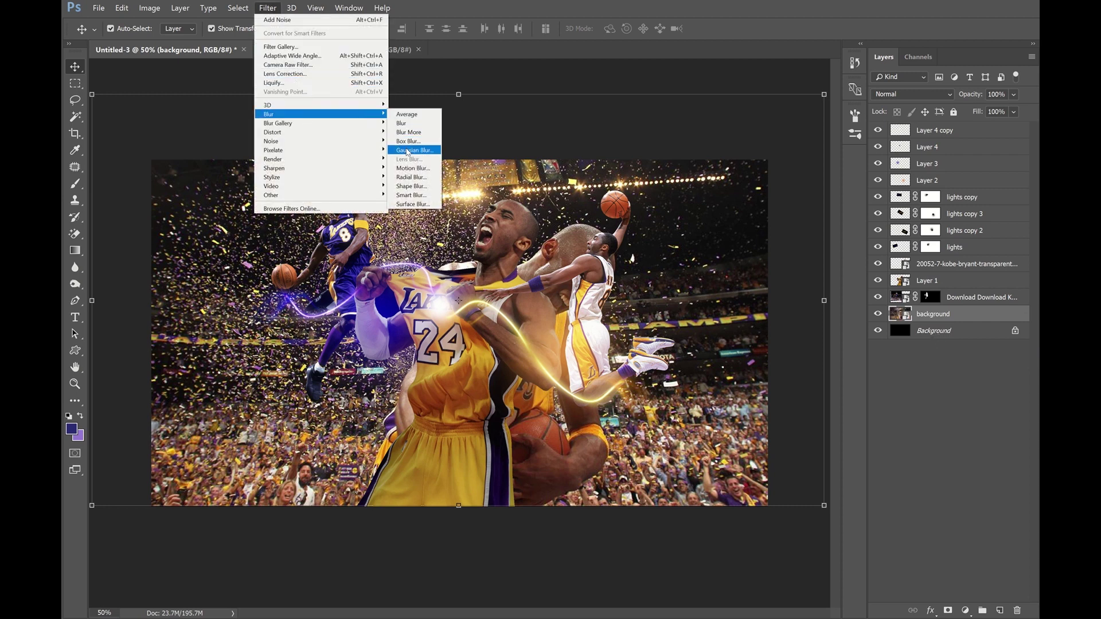
left_click(408, 150)
left_click_drag(796, 360, 817, 365)
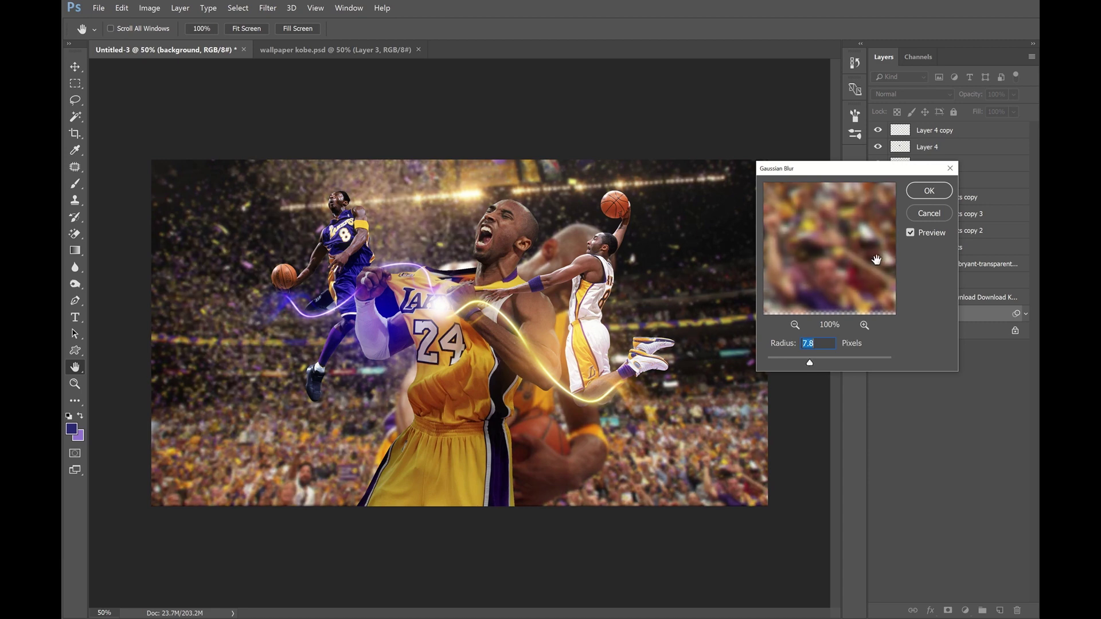
left_click(929, 191)
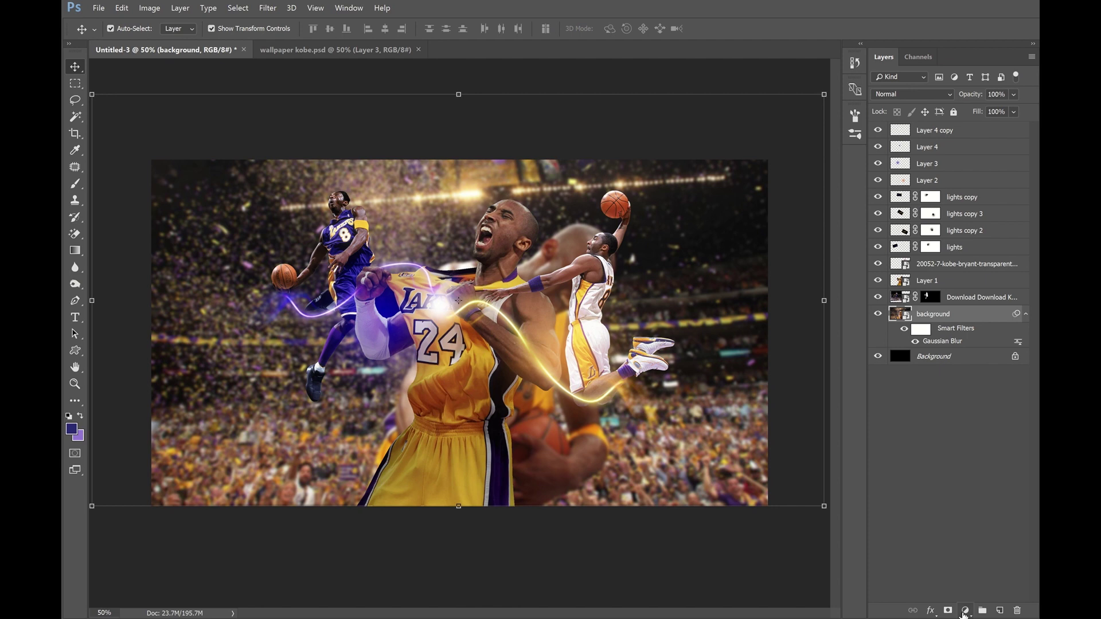
Add a Hue/Saturation adjustment layer dropping the crowd's saturation to about -89
left_click(965, 612)
left_click(992, 509)
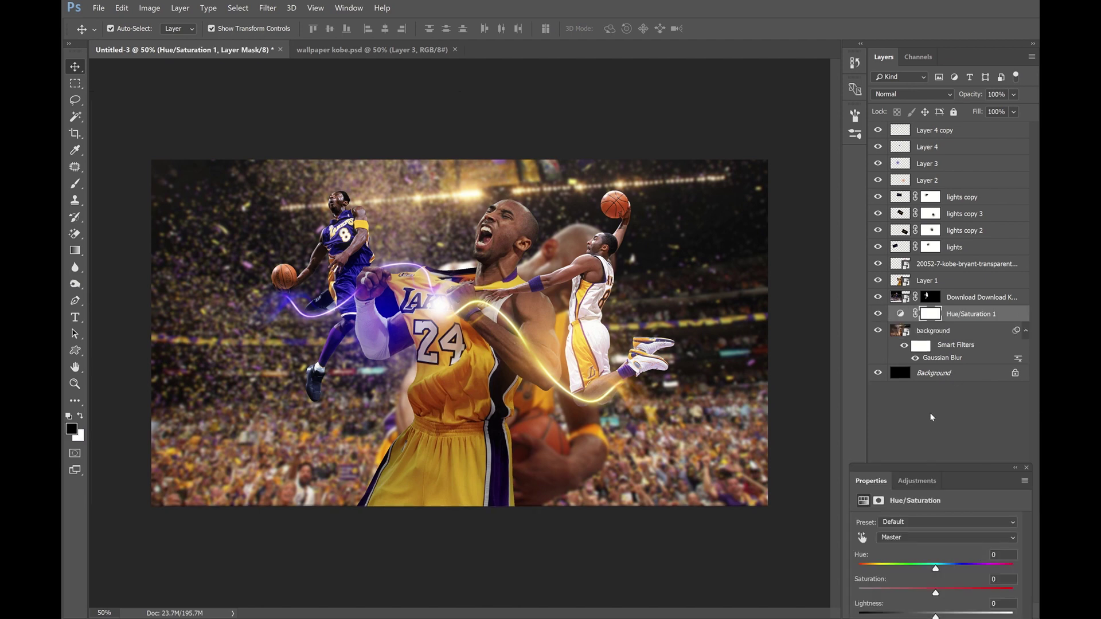
left_click(903, 315)
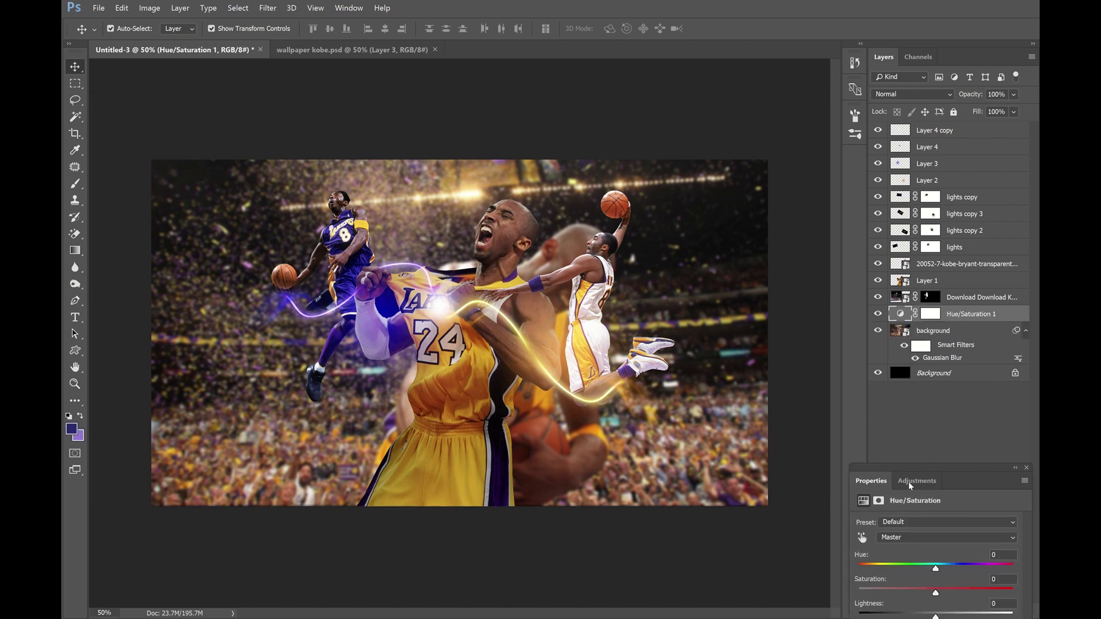
left_click(896, 593)
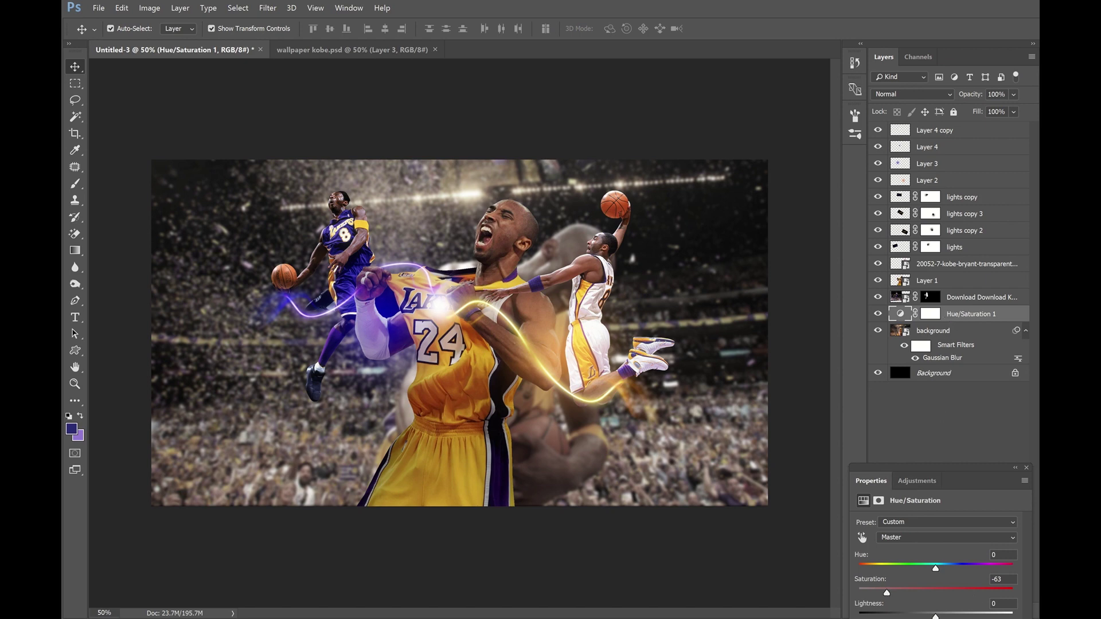
left_click_drag(939, 468, 750, 356)
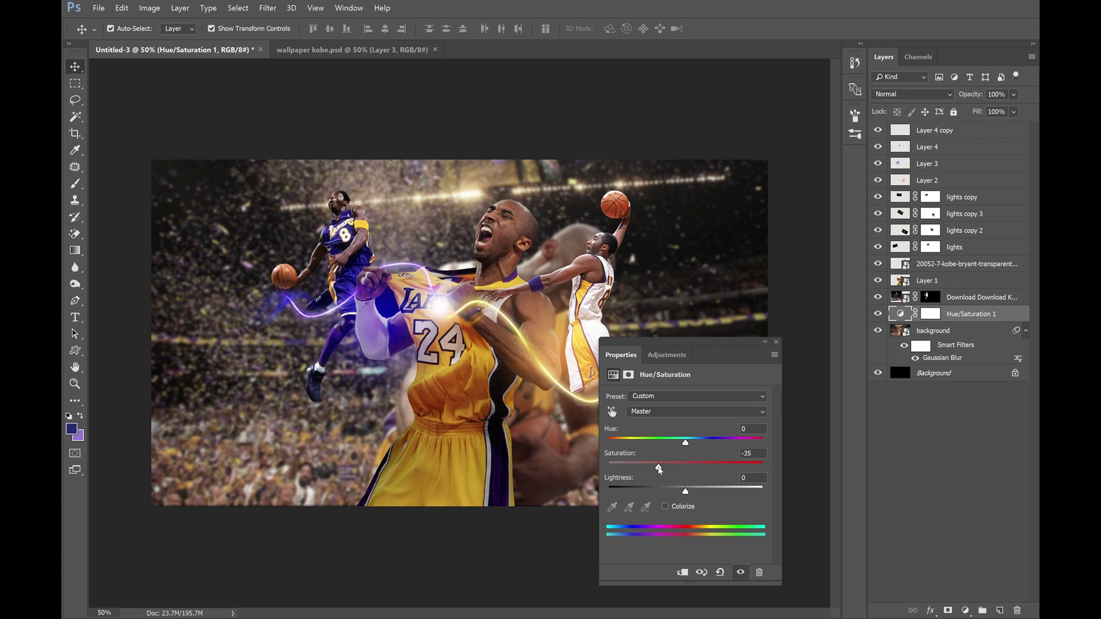
left_click_drag(635, 469, 626, 474)
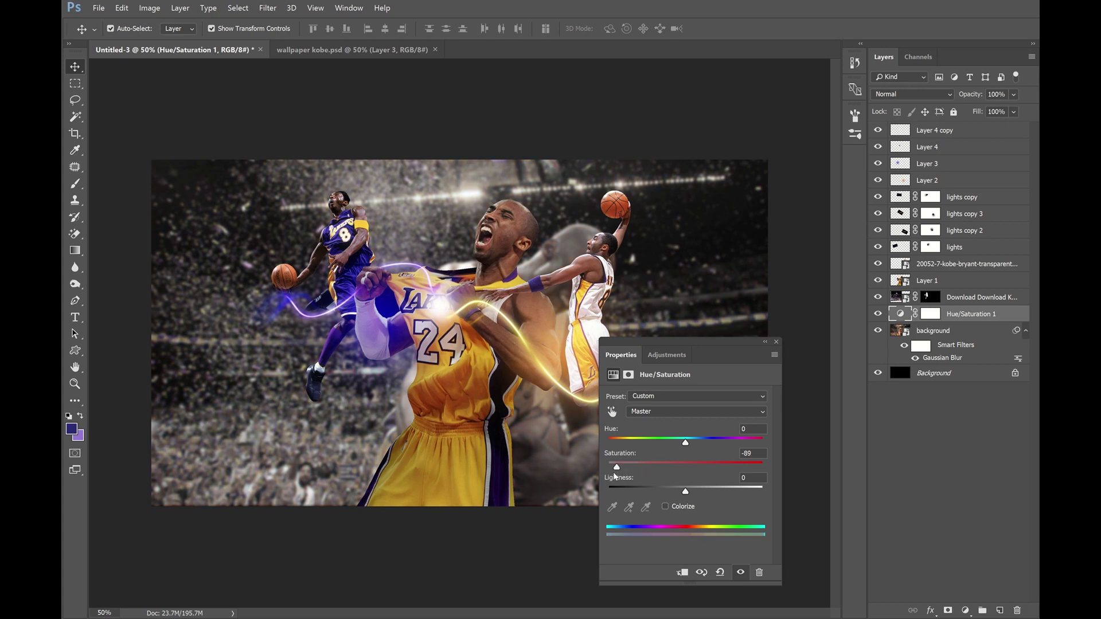
double_click(771, 342)
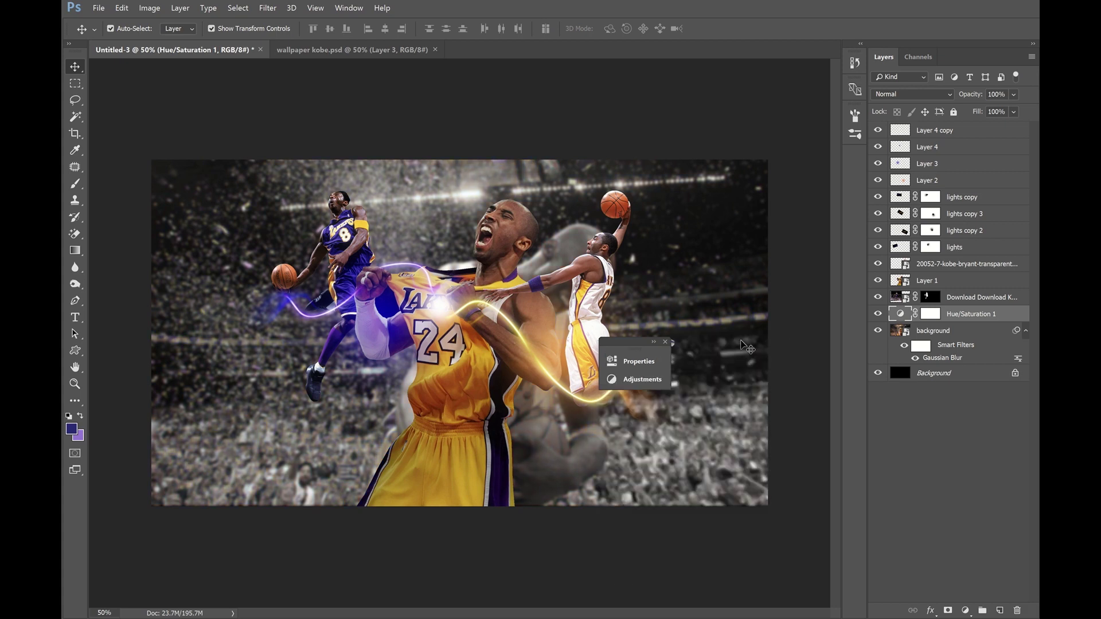
left_click(666, 343)
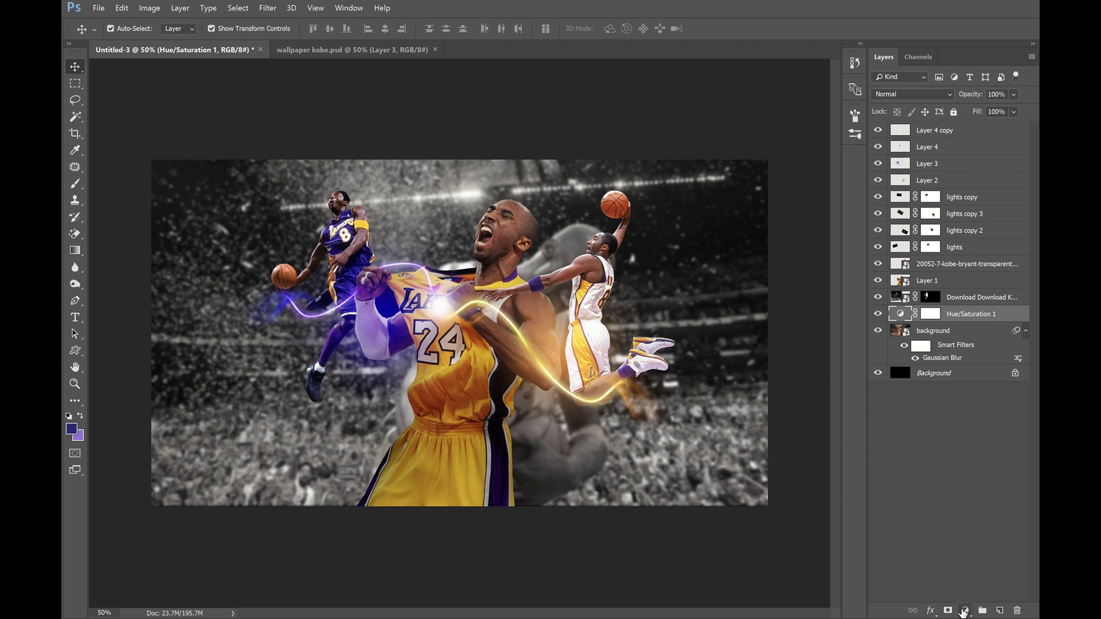
Add a Levels adjustment with midtones 0.21 and white input 231 to darken the crowd
left_click(965, 612)
left_click(975, 468)
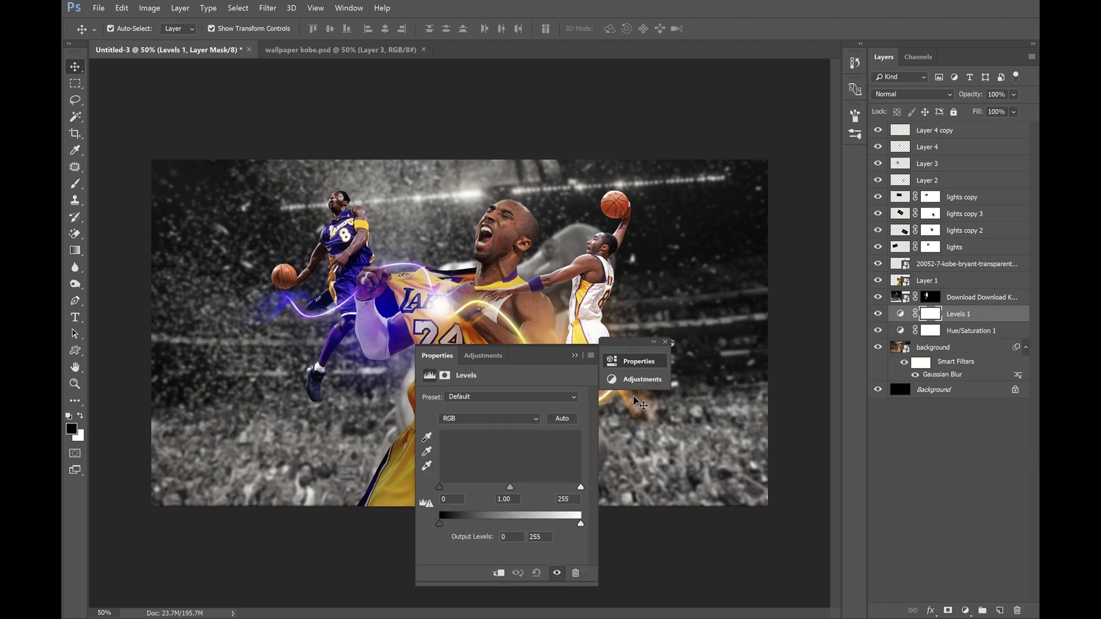
left_click(904, 318)
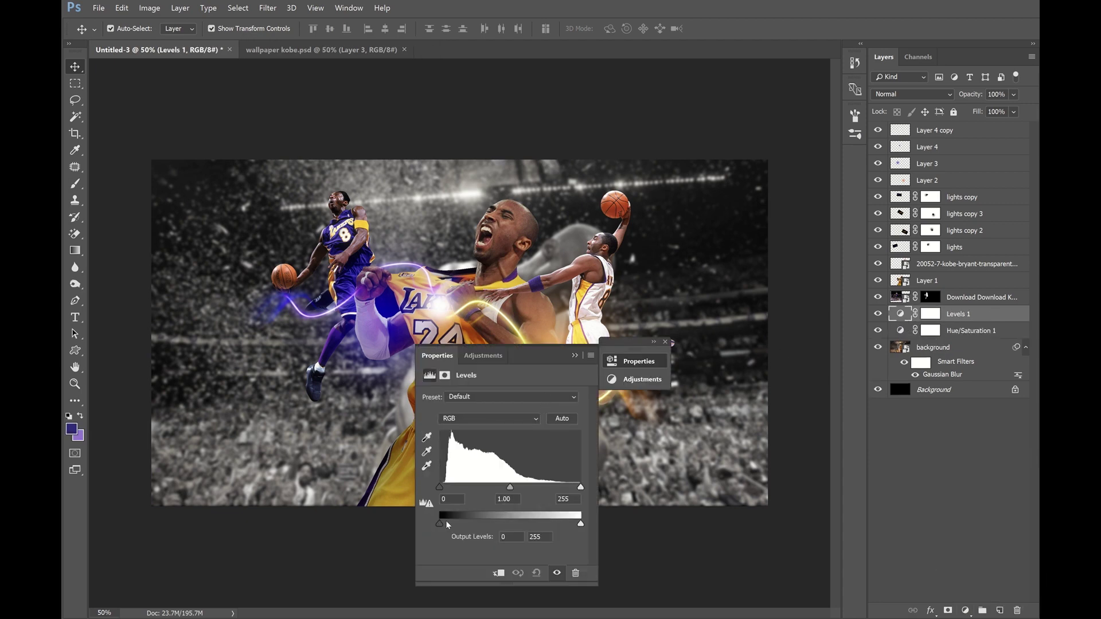
left_click_drag(510, 487, 560, 487)
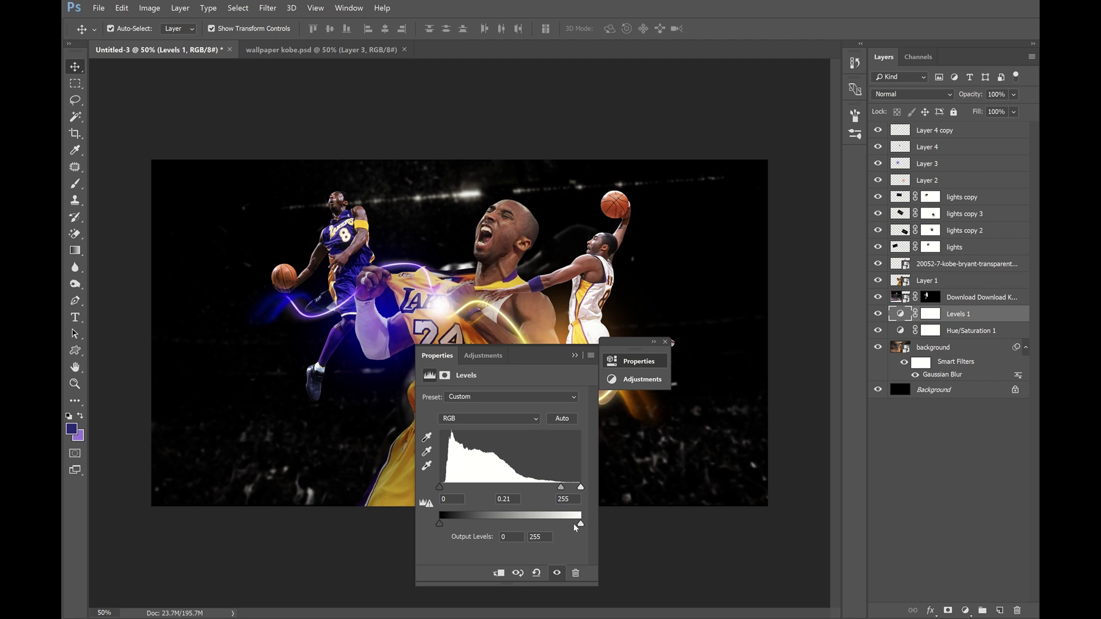
left_click_drag(574, 490, 573, 489)
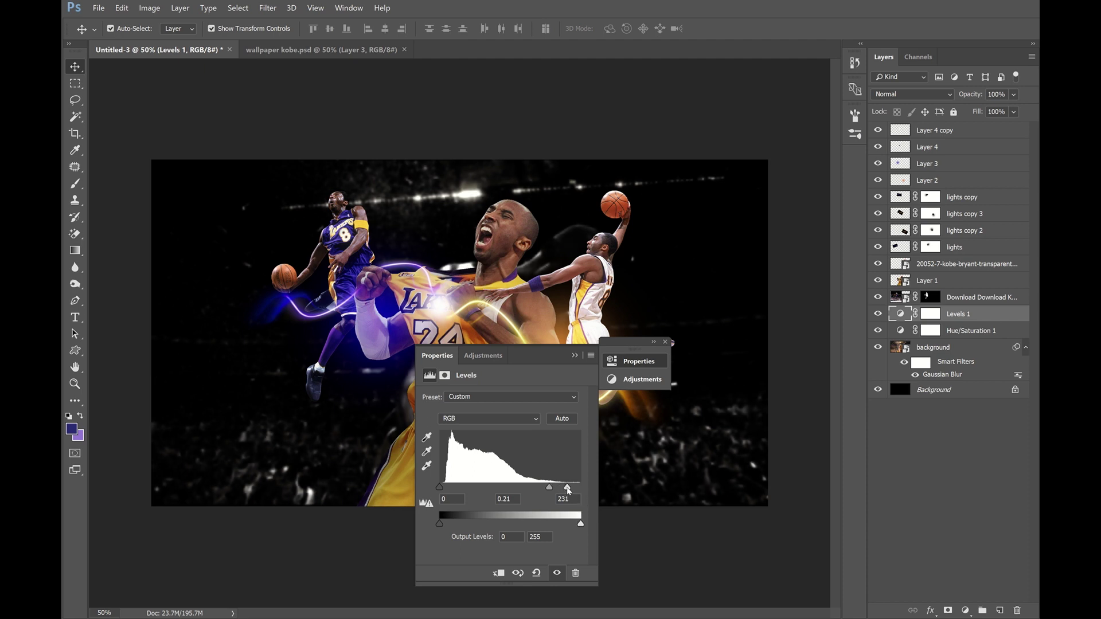
left_click(589, 357)
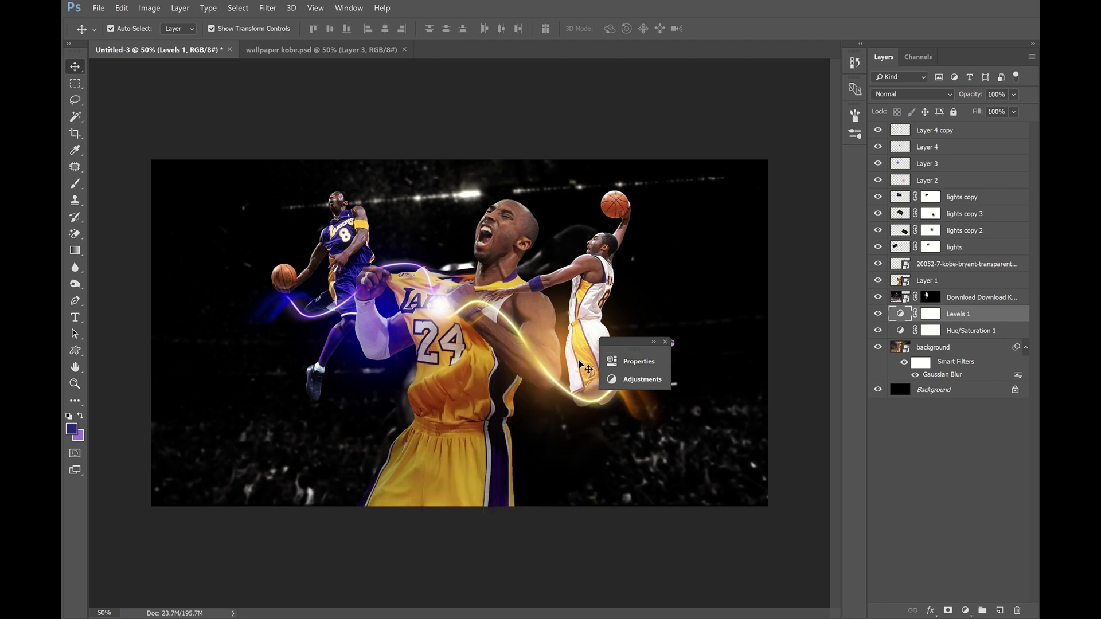
On the Levels 1 mask, paint black with a 700 px brush around Kobe's head
left_click(935, 316)
key("b")
key("d")
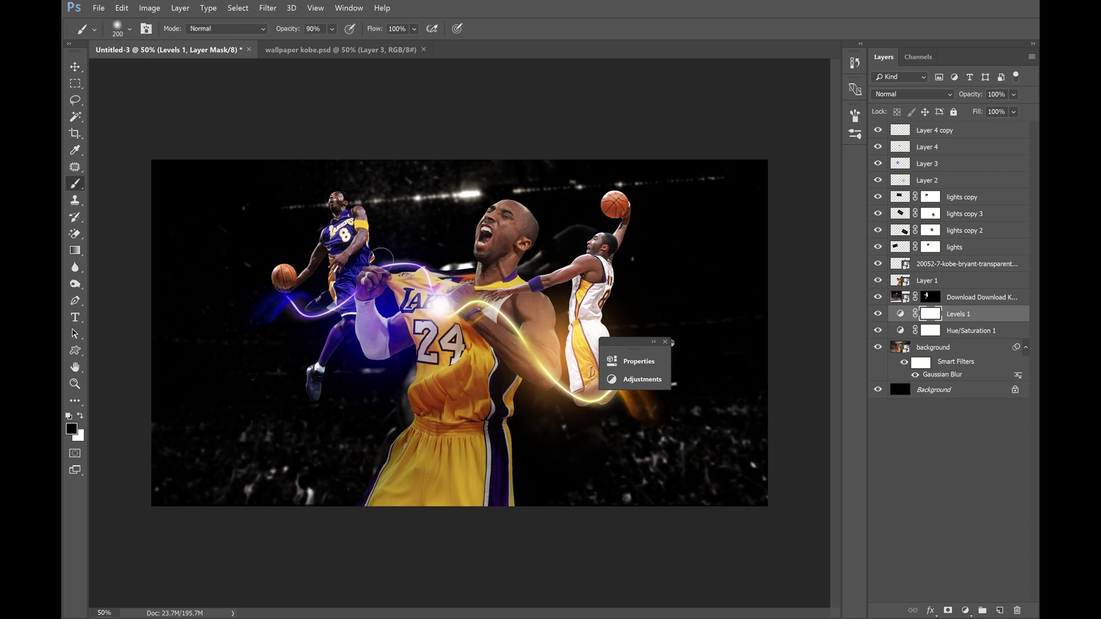
left_click_drag(419, 178, 421, 228)
key("ctrl+z")
key("bracketright")
key("bracketright")
key("bracketright")
mouse_move(425, 218)
left_mouse_down()
mouse_move(471, 278)
mouse_move(376, 453)
left_mouse_up()
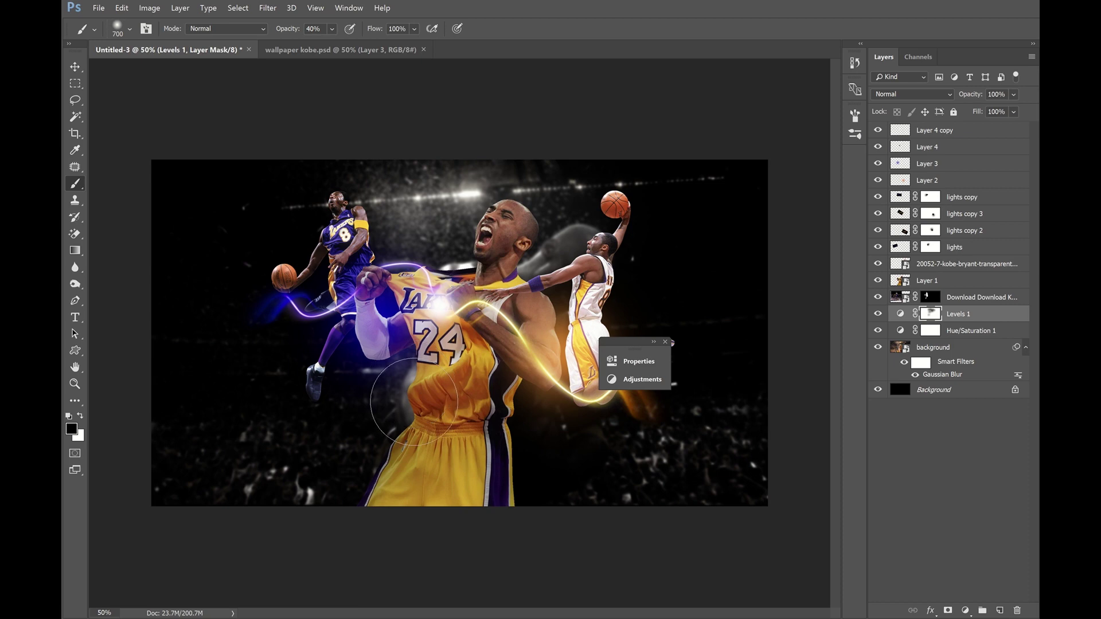
At 20% brush opacity, paint the mask left of the shorts and around the dunking Kobe
key("2")
mouse_move(361, 356)
left_mouse_down()
mouse_move(306, 453)
mouse_move(233, 455)
left_mouse_up()
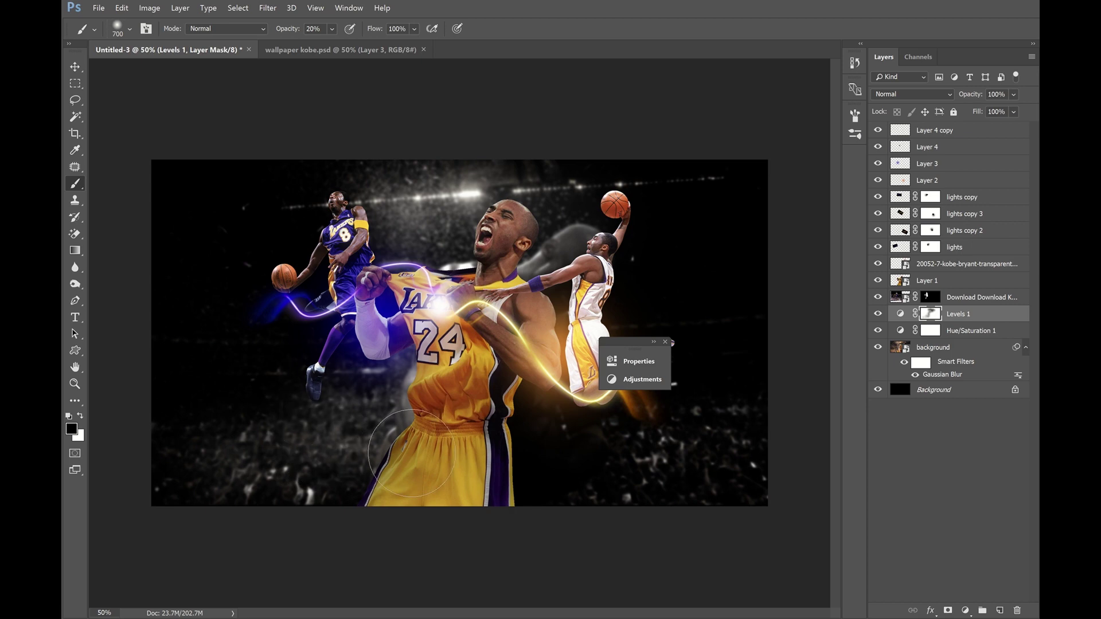
mouse_move(562, 275)
left_mouse_down()
mouse_move(568, 334)
mouse_move(646, 460)
mouse_move(690, 459)
mouse_move(708, 475)
left_mouse_up()
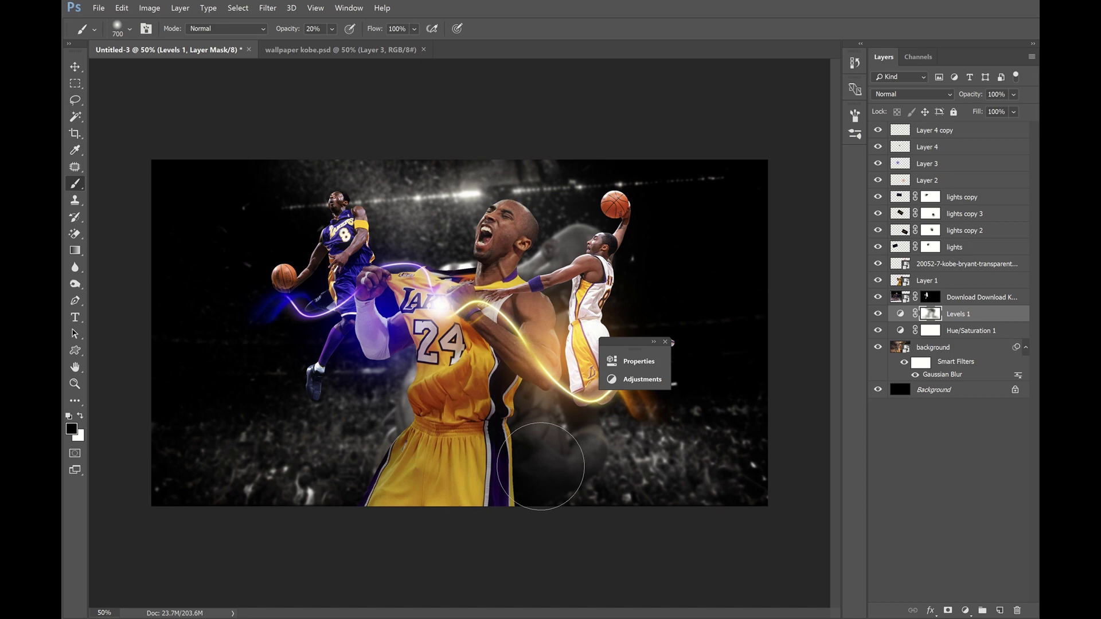
left_click(665, 343)
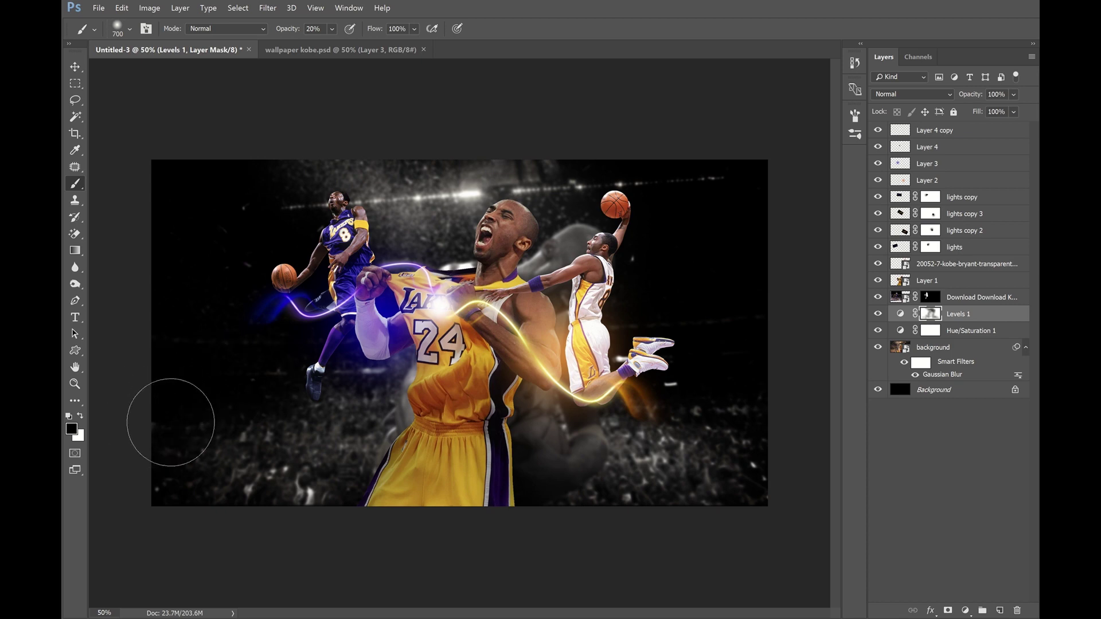
left_click(934, 132)
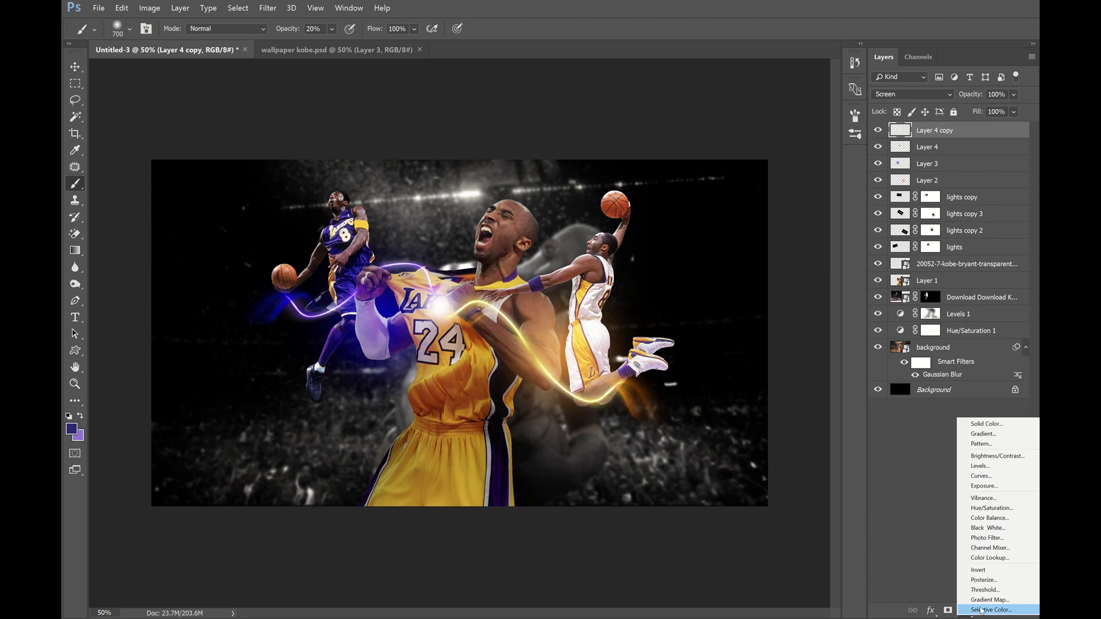
Add a Color Lookup adjustment layer at the top using the filmstock_50.3dl 3D LUT
left_click(990, 559)
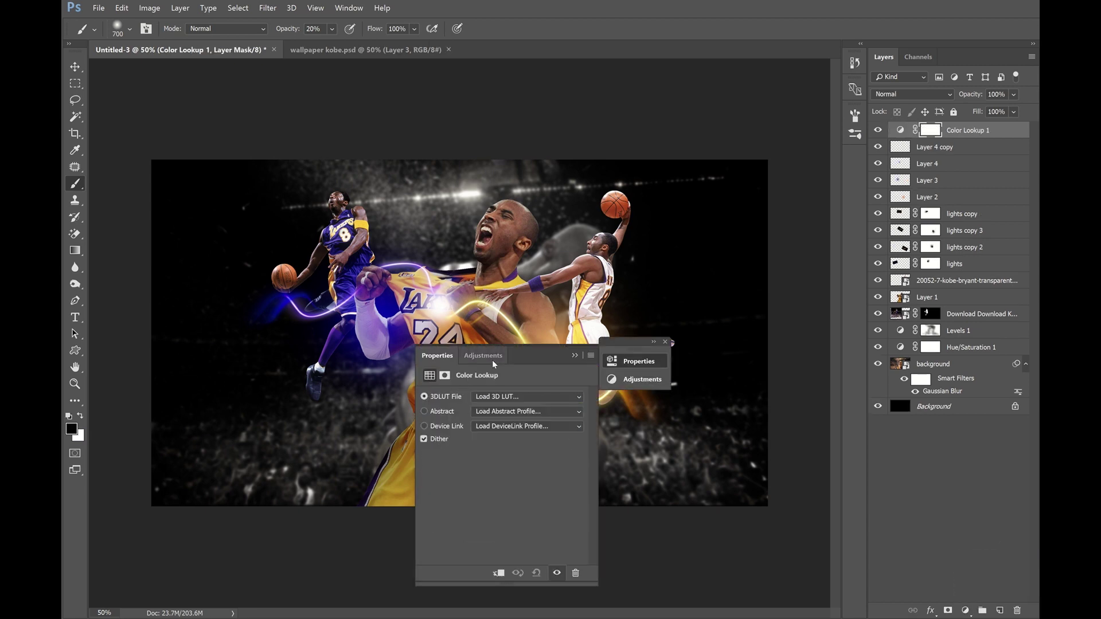
left_click(666, 342)
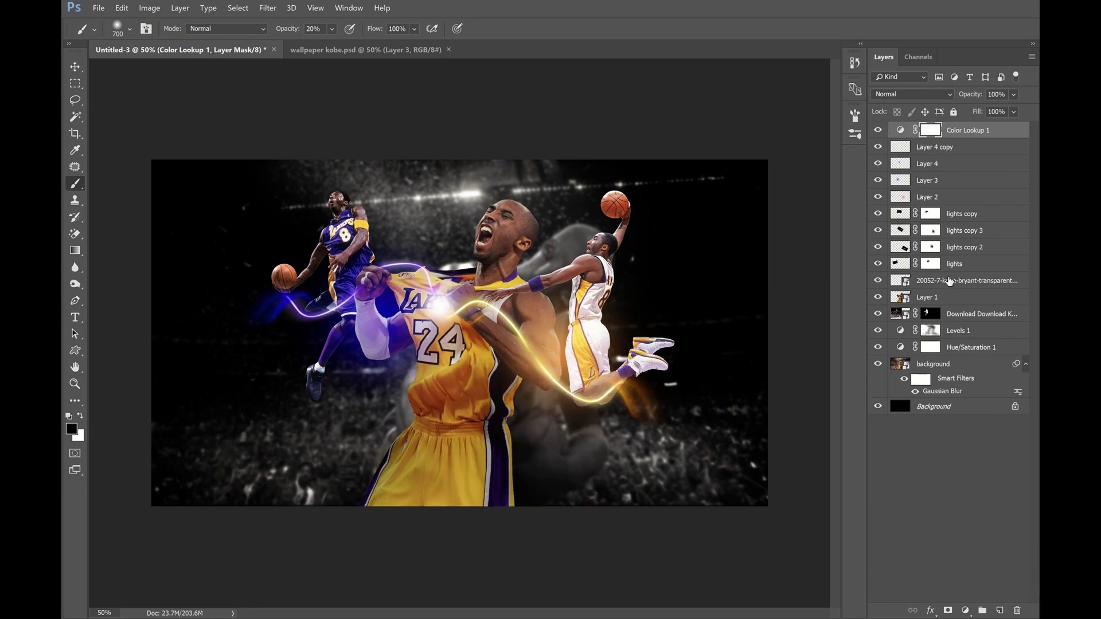
double_click(900, 131)
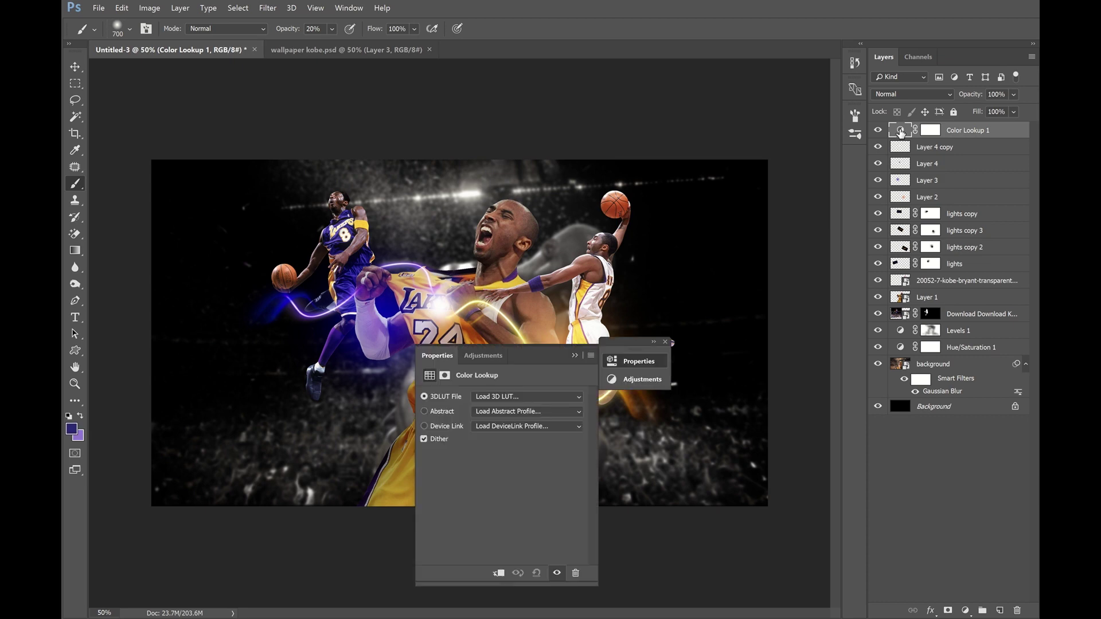
left_click_drag(540, 356, 758, 210)
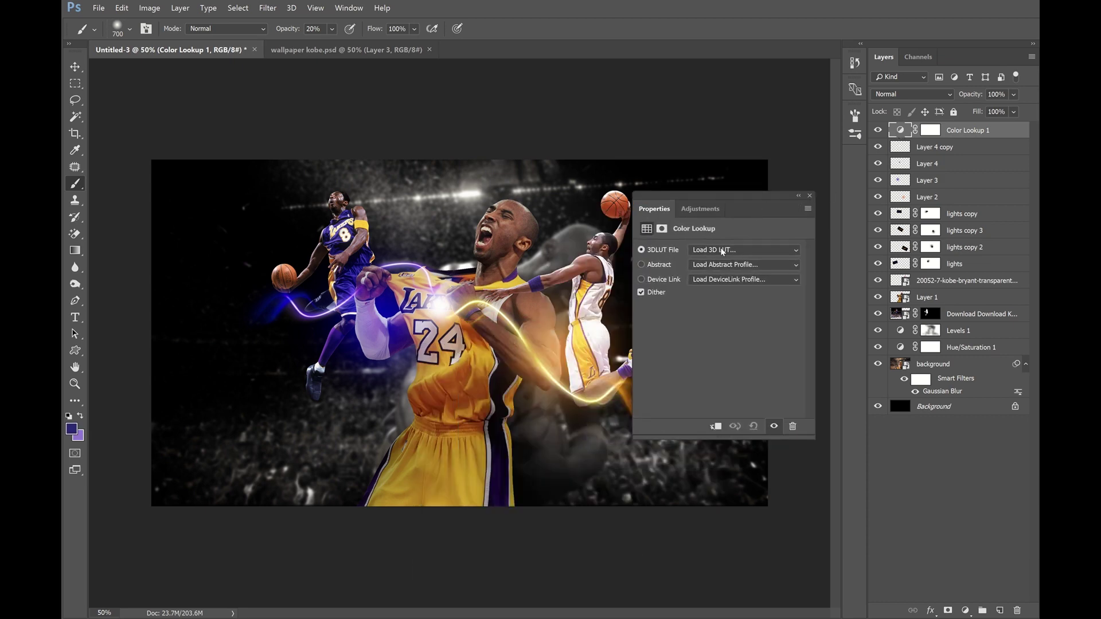
left_click(722, 251)
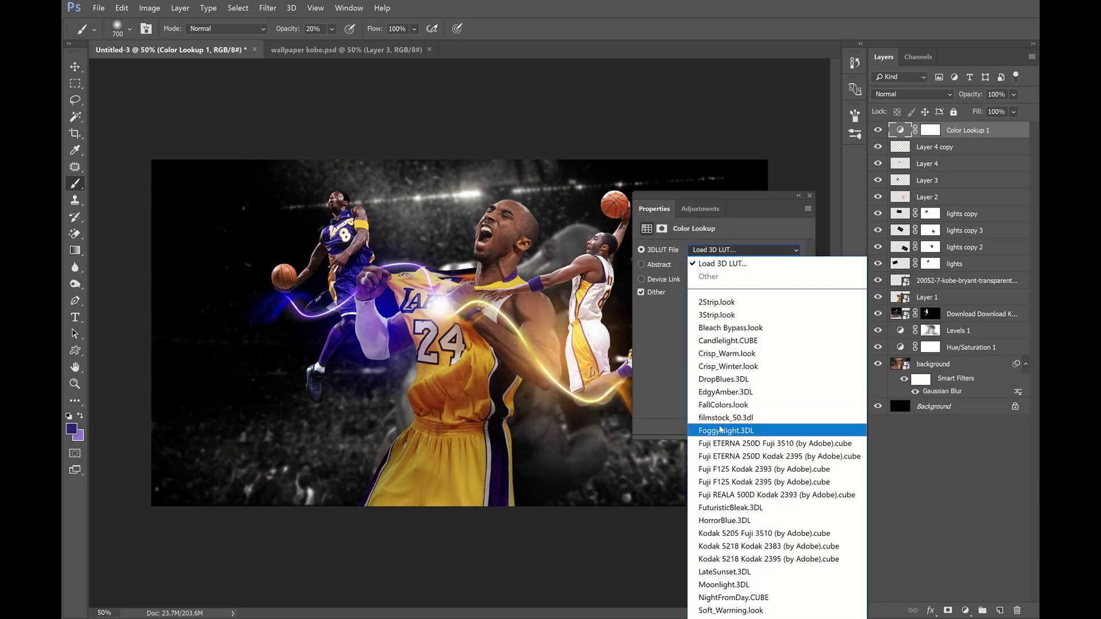
left_click(721, 421)
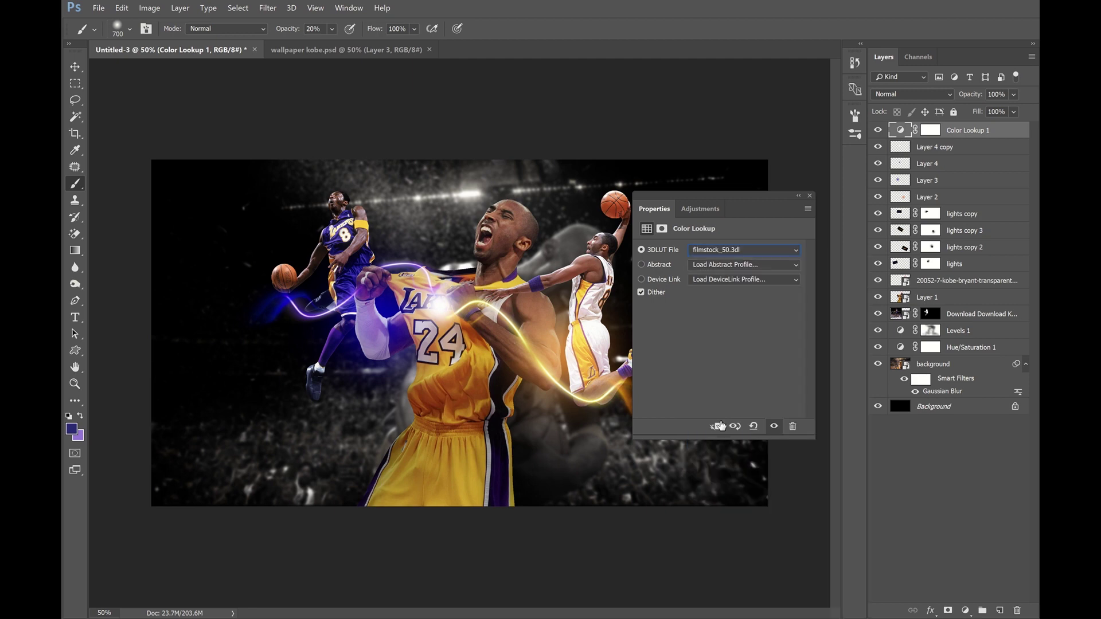
left_click_drag(675, 234, 710, 166)
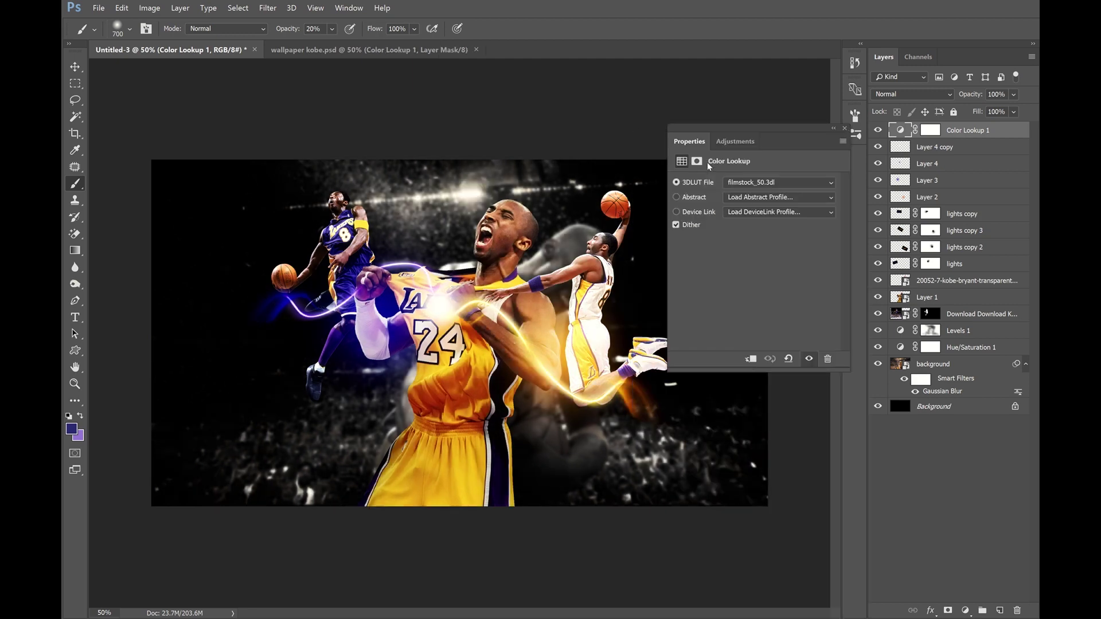
left_click(845, 128)
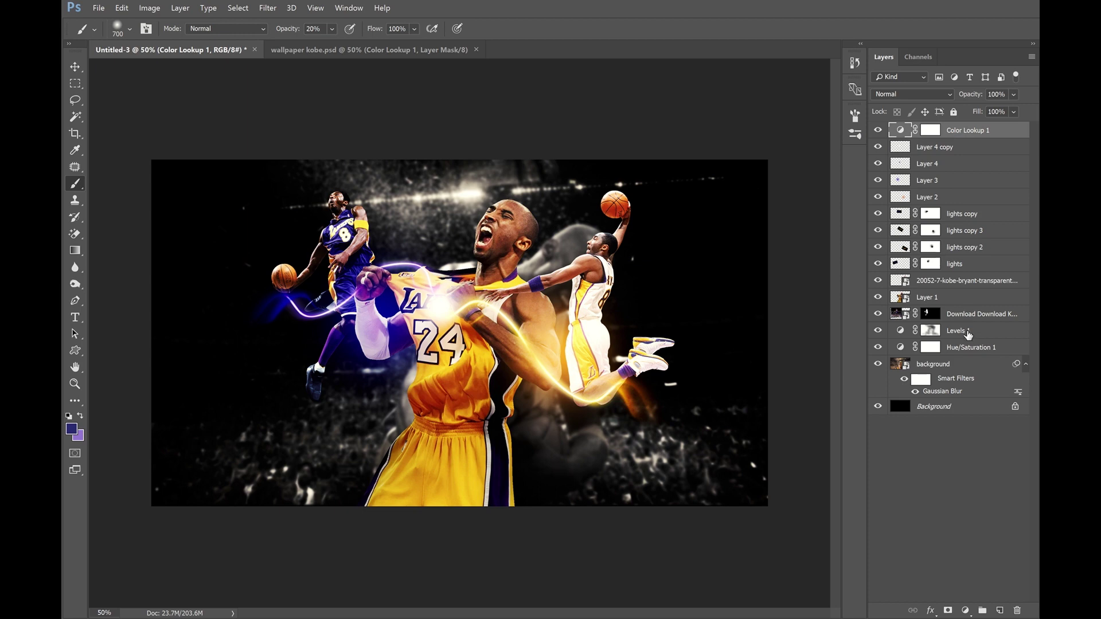
key("v")
left_click(600, 281)
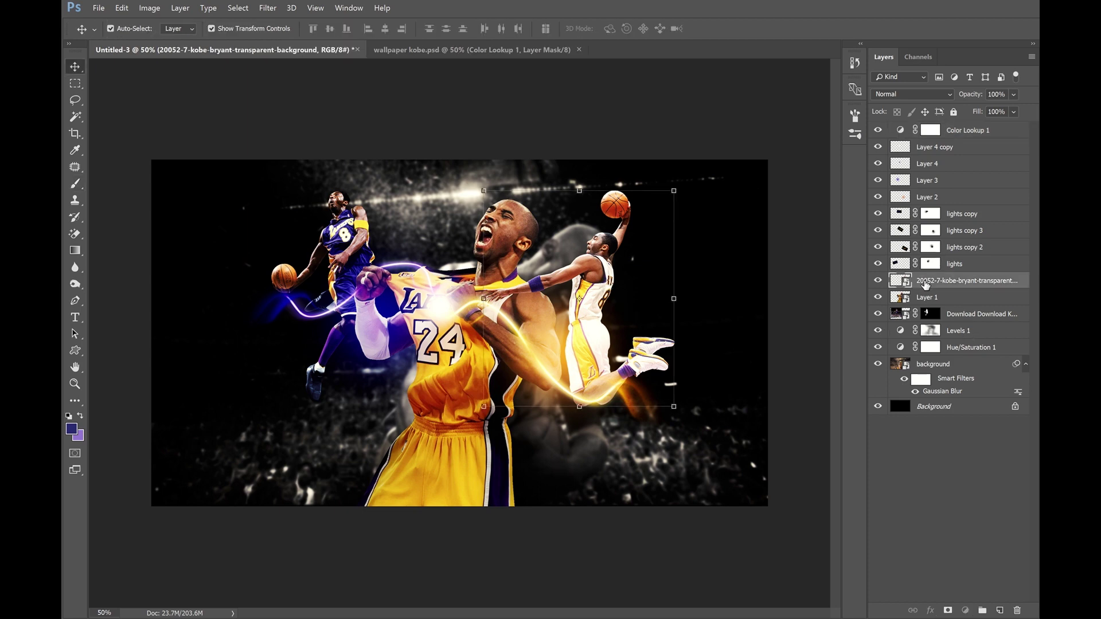
Rasterize the white-jersey dunk figure and desaturate it to about -66
right_click(927, 283)
left_click(903, 283)
right_click(935, 287)
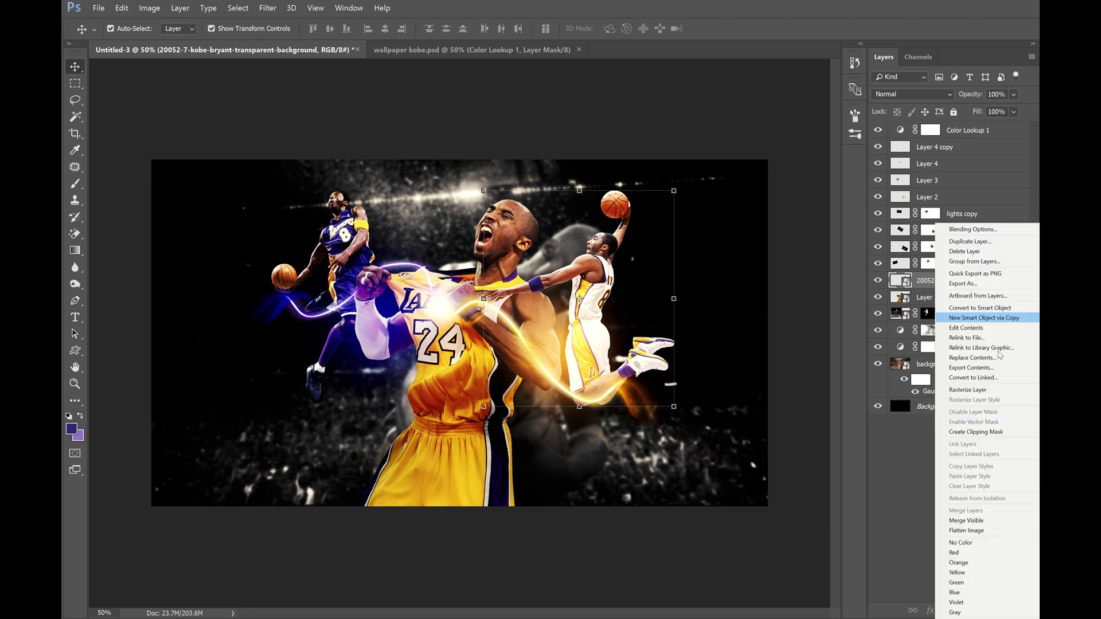
left_click(967, 390)
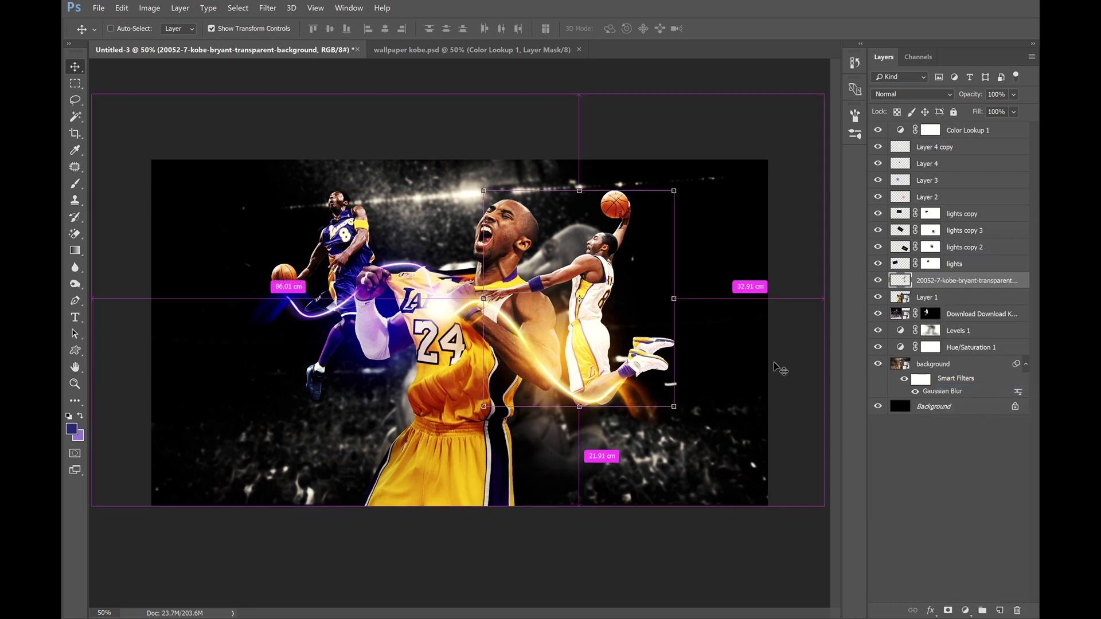
key("ctrl+u")
left_click_drag(873, 309, 833, 309)
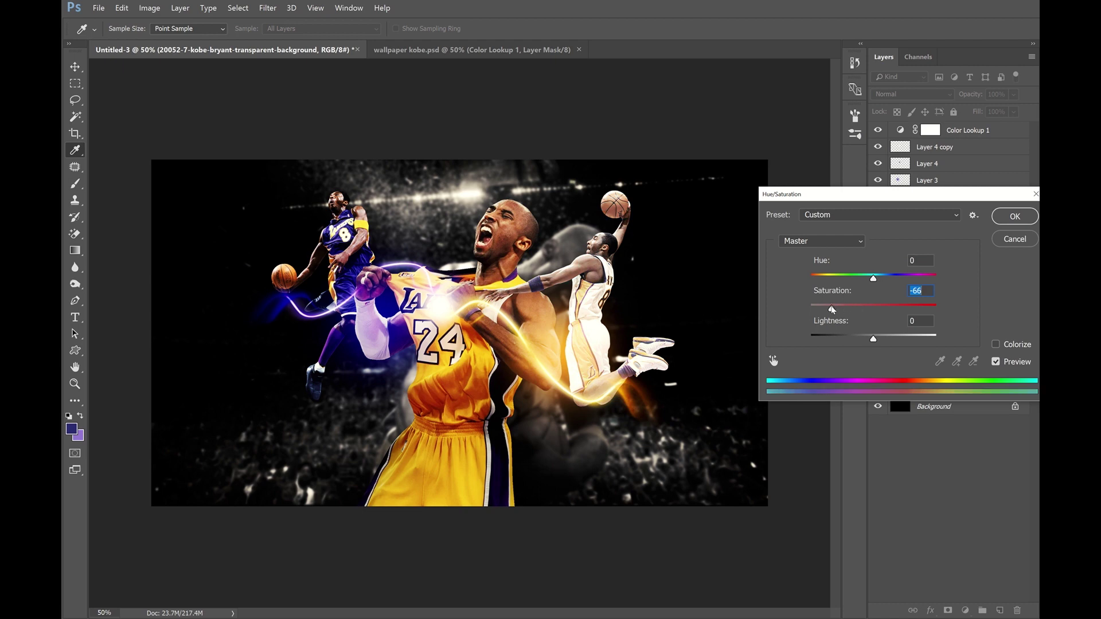
left_click(1024, 223)
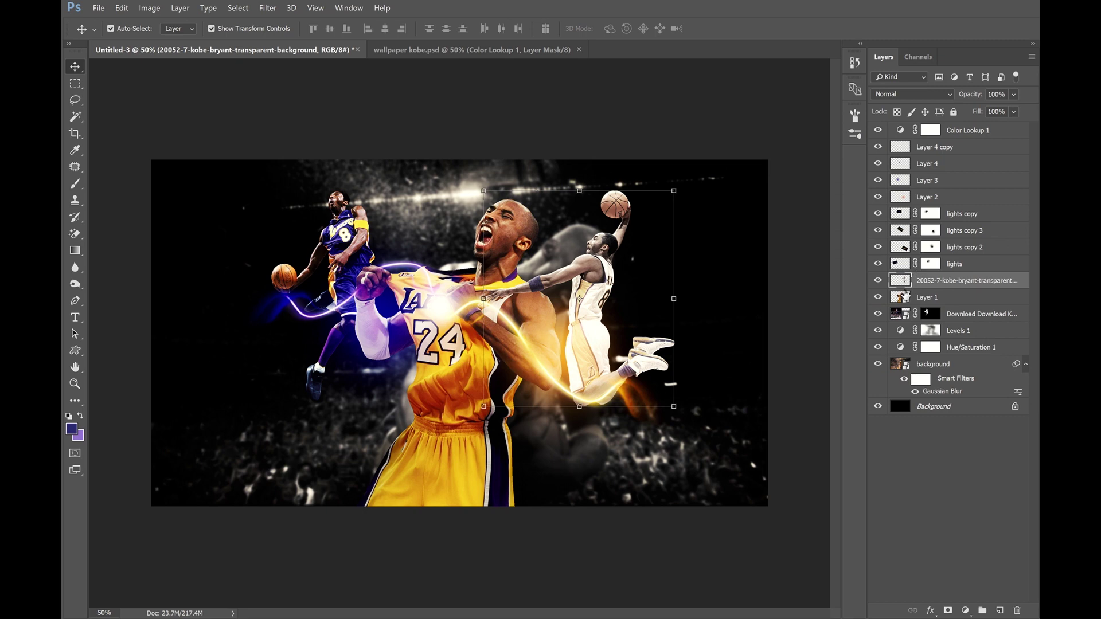
Rasterize the purple-jersey dunk figure and desaturate it to about -74
left_click(975, 313)
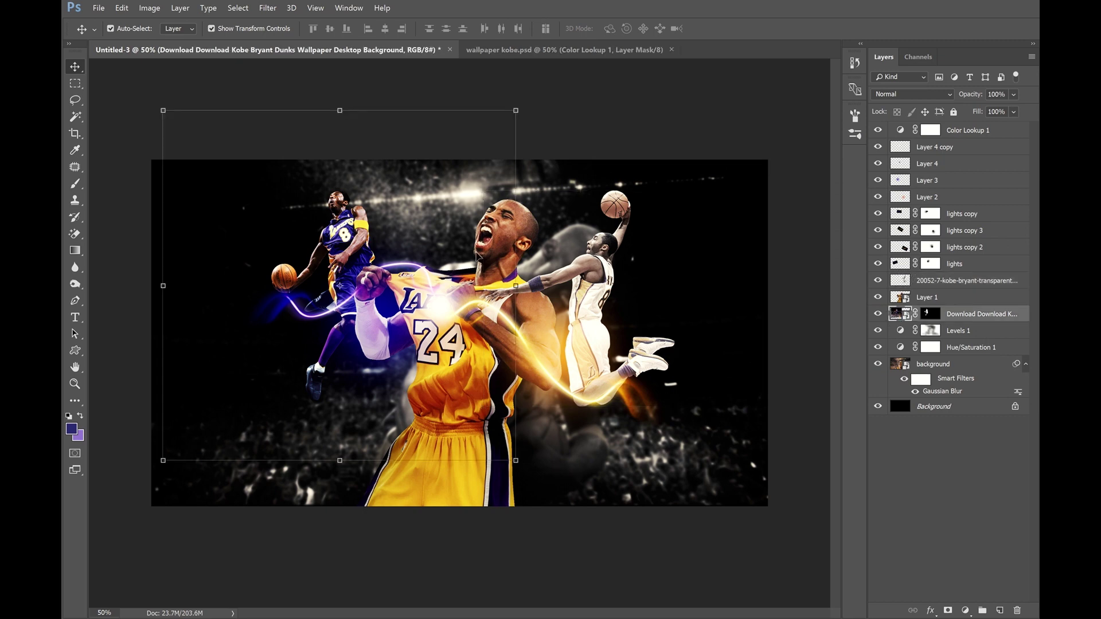
right_click(962, 314)
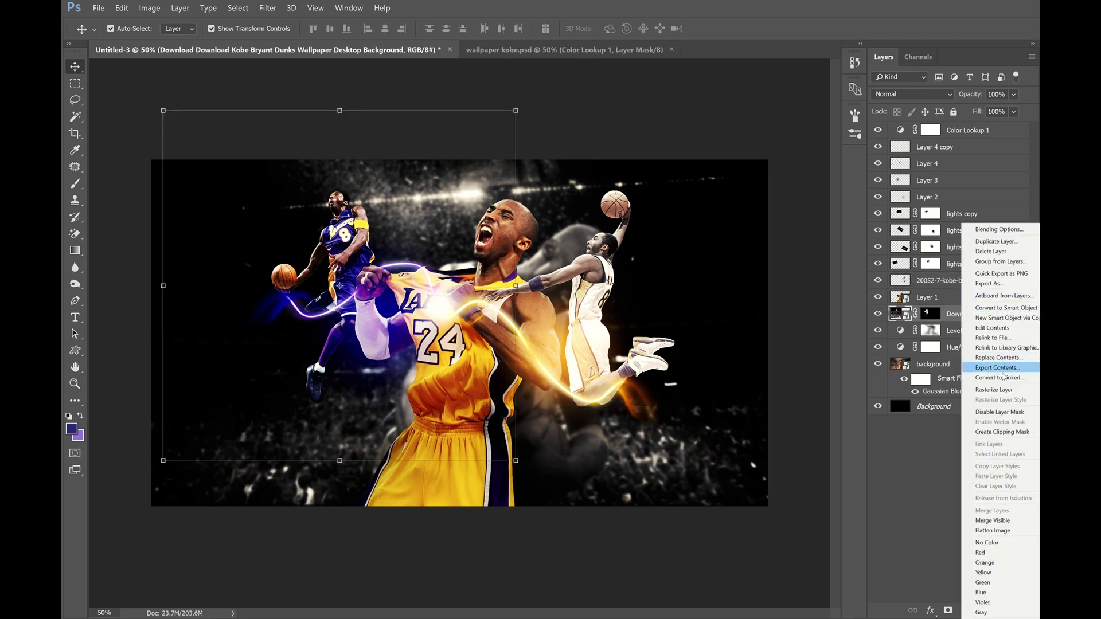
left_click(1001, 390)
key("ctrl")
key("ctrl+t")
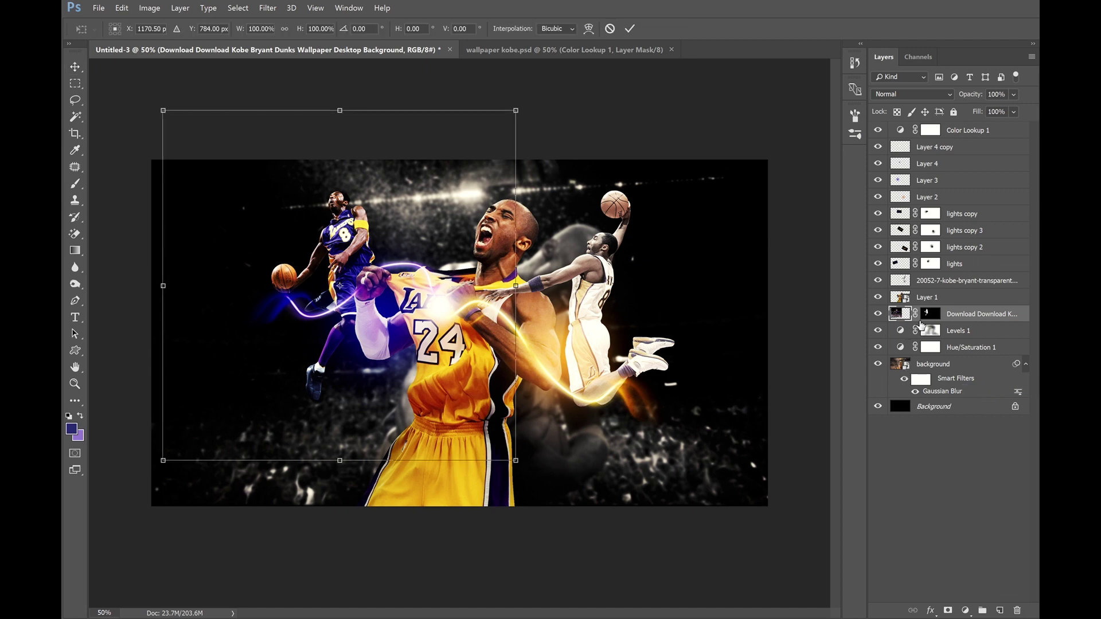
key("Return")
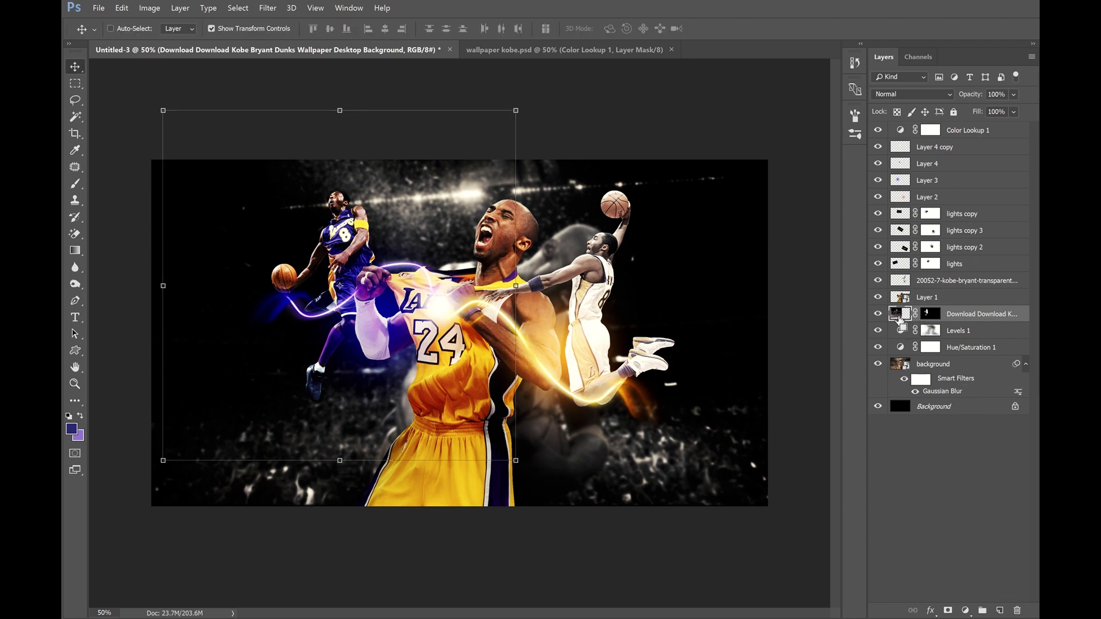
key("ctrl+u")
left_click_drag(871, 310, 827, 309)
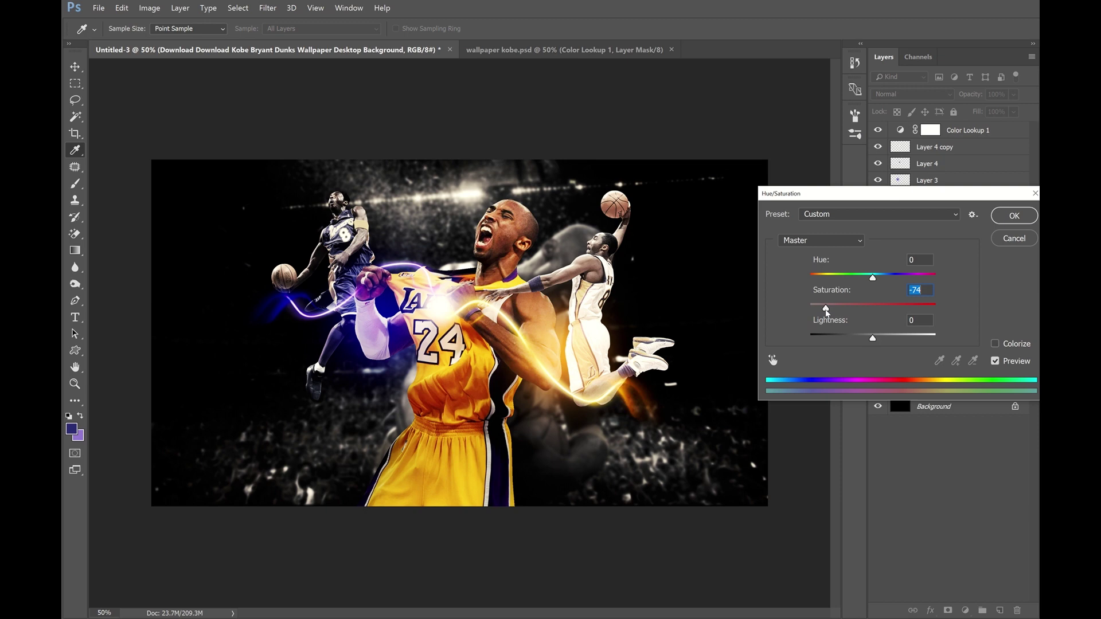
key("Return")
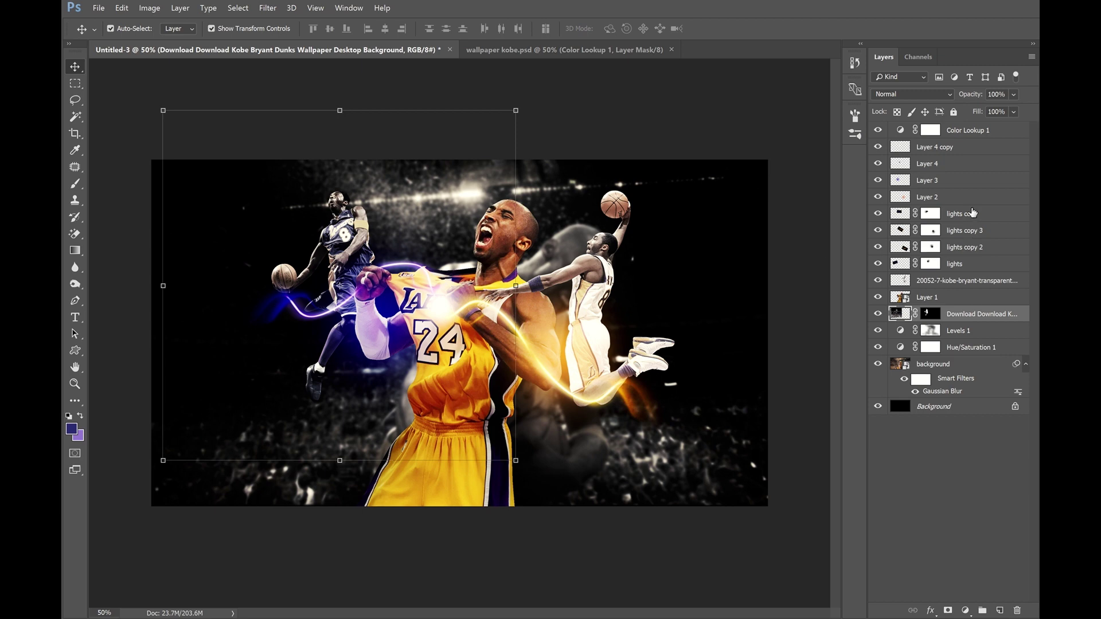
left_click(950, 132)
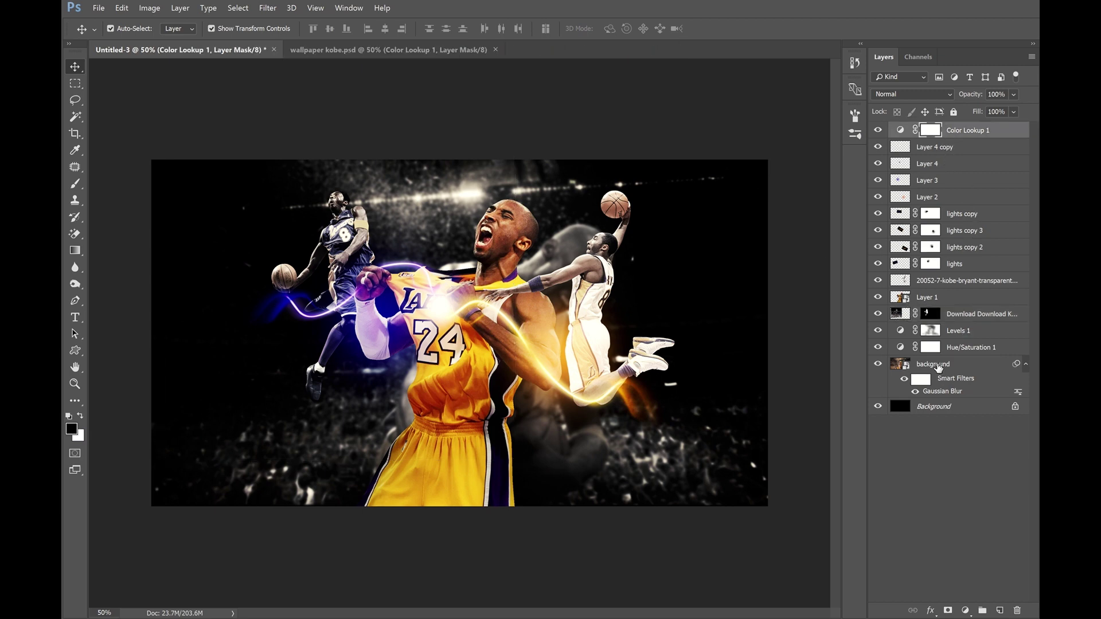
Group all layers into Group 1, then duplicate the group and merge the copy
left_click(938, 366, "shift")
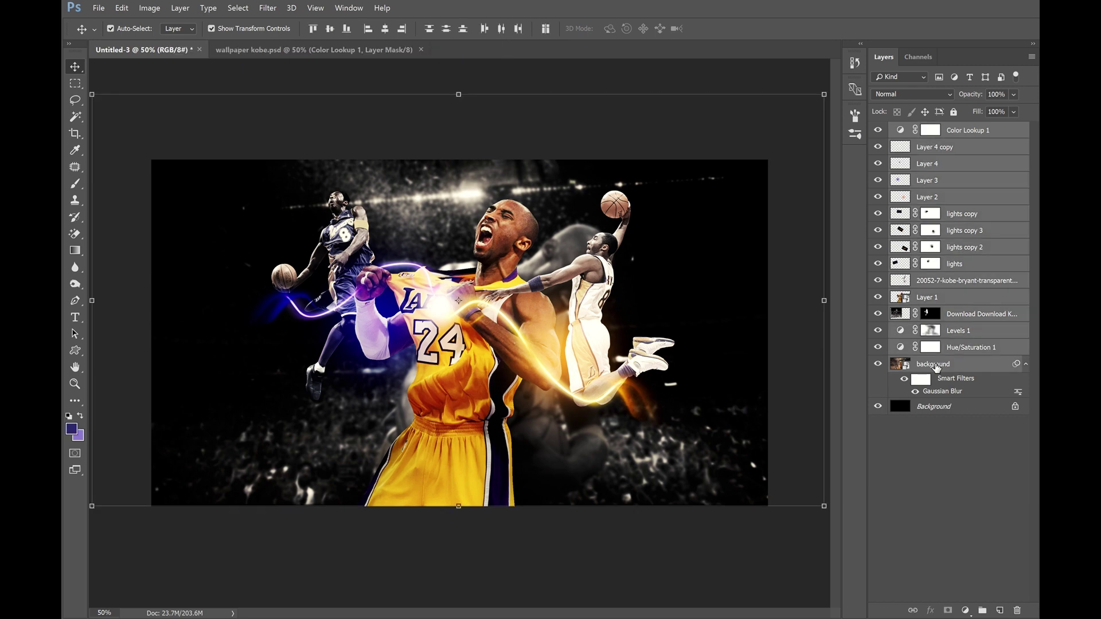
key("ctrl+g")
left_click_drag(927, 130, 1001, 610)
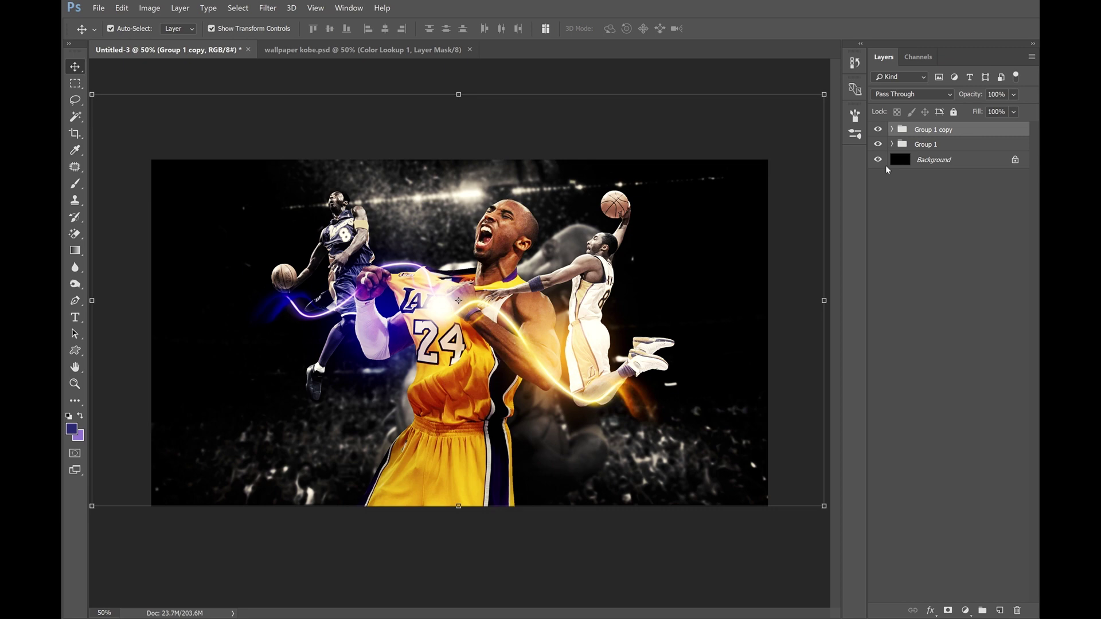
key("ctrl+e")
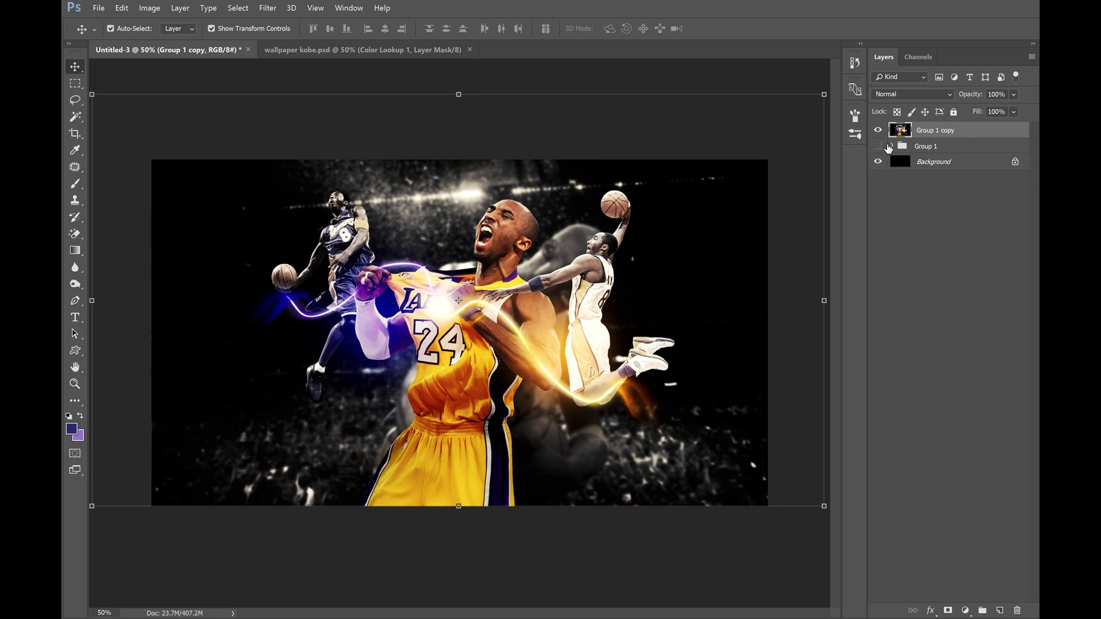
Copy the full canvas into Layer 5, delete the leftover merged copy, and make Layer 5 a smart object
key("m")
left_click_drag(123, 137, 781, 580)
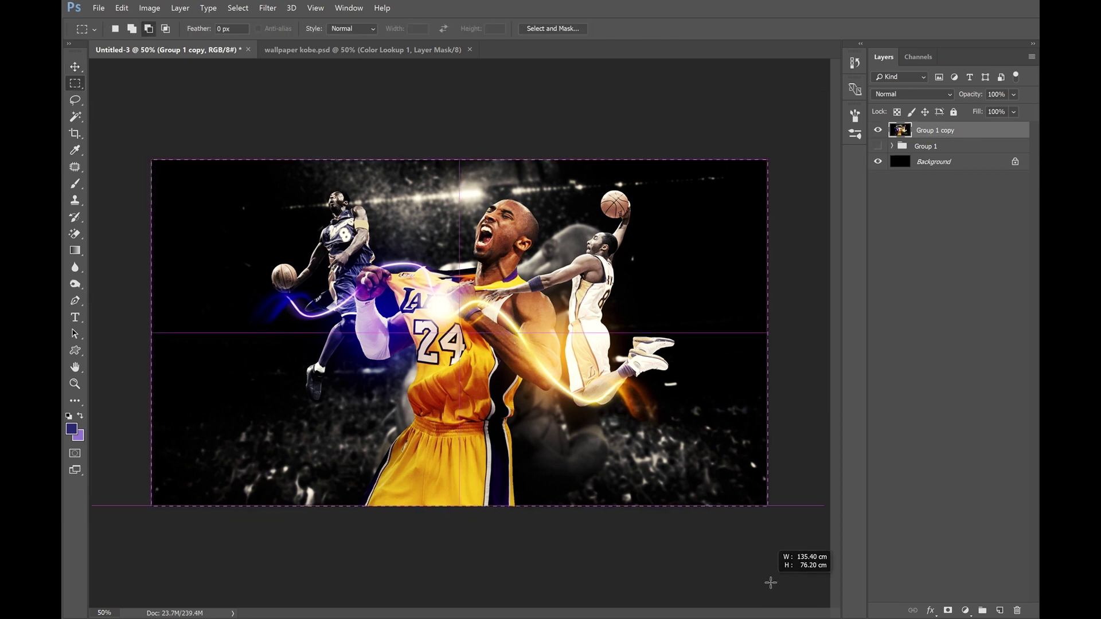
key("ctrl+j")
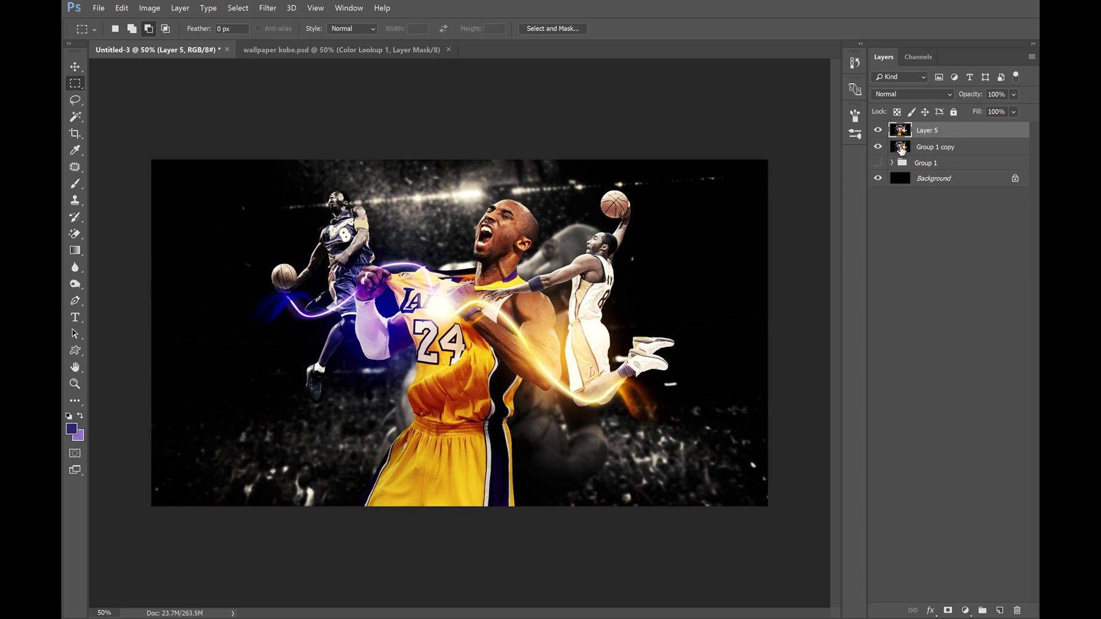
left_click(902, 147)
key("Delete")
left_click(903, 134)
right_click(941, 128)
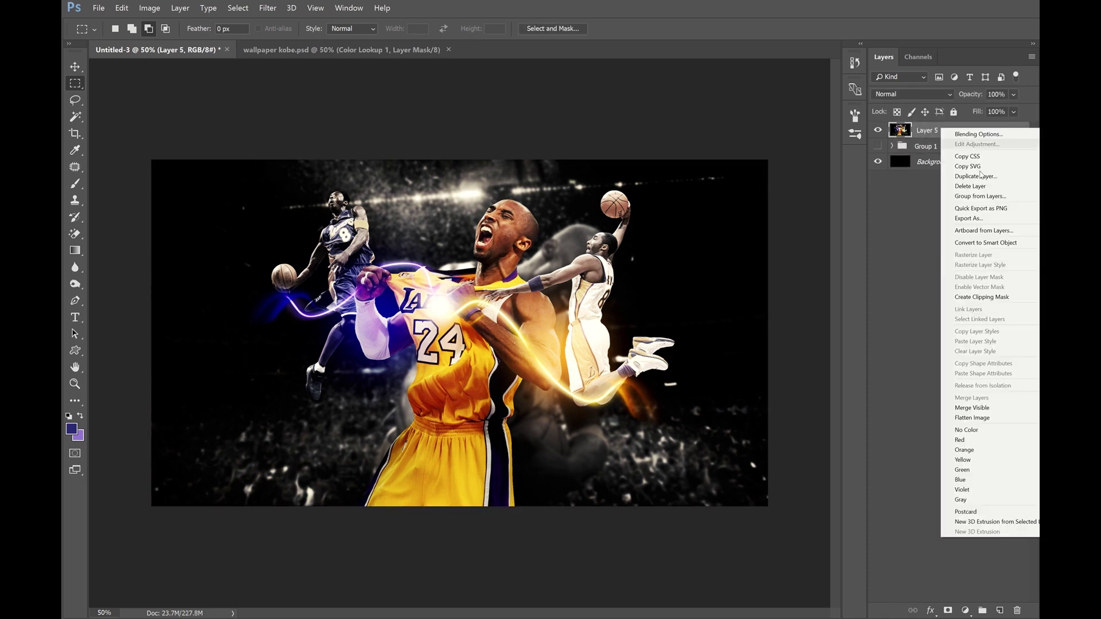
left_click(994, 243)
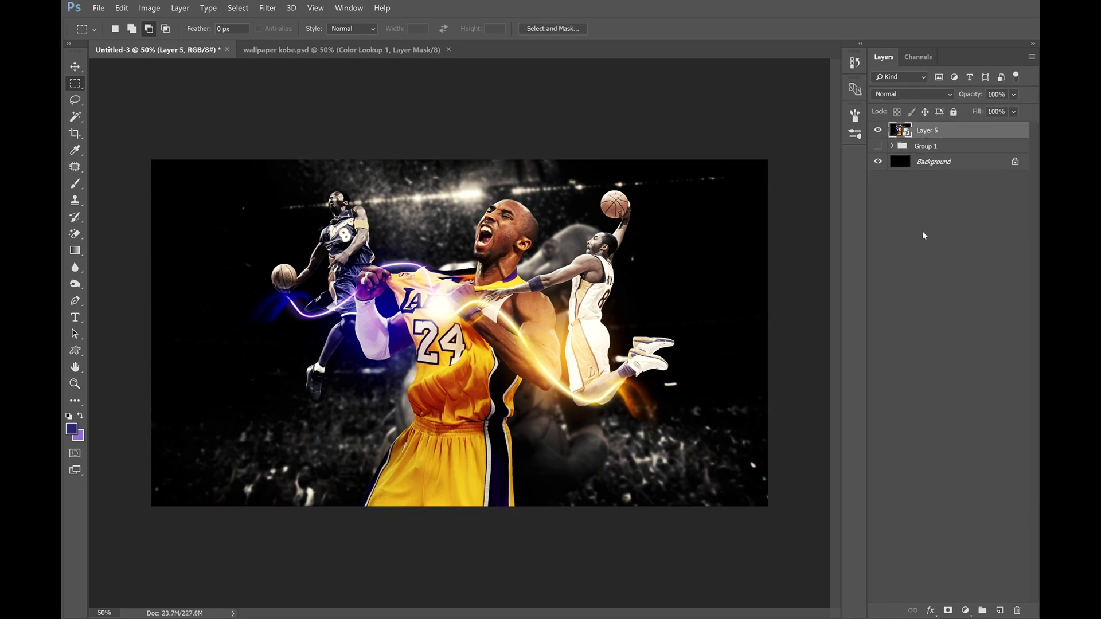
left_click(267, 7)
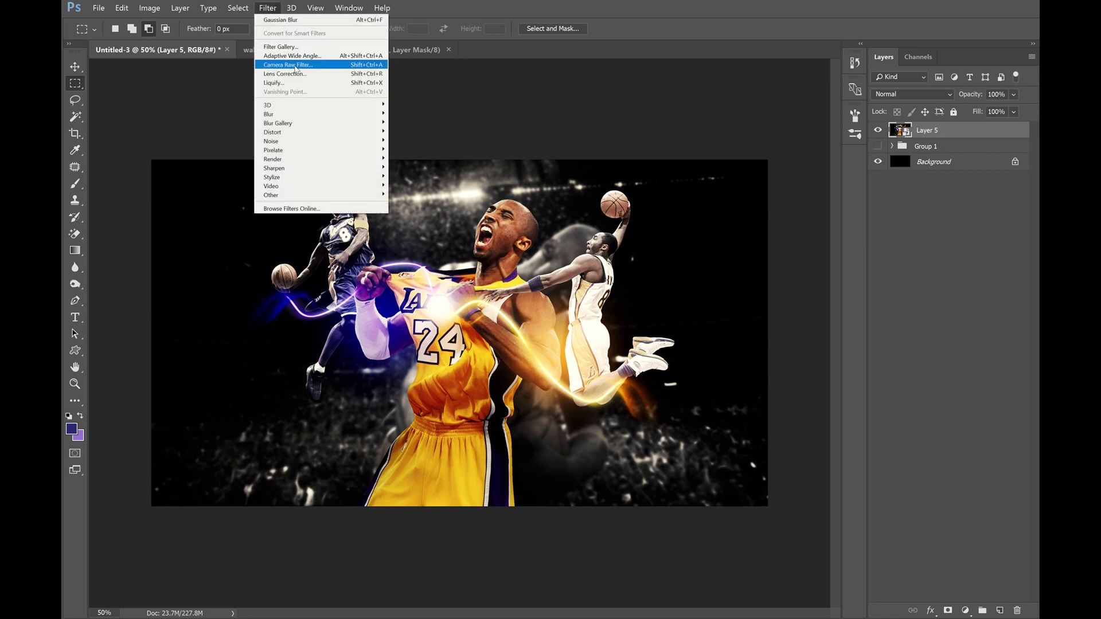
In Camera Raw on Layer 5, set Exposure -0.25, Highlights -46, Texture +9, Clarity +21, Dehaze -8
left_click(299, 67)
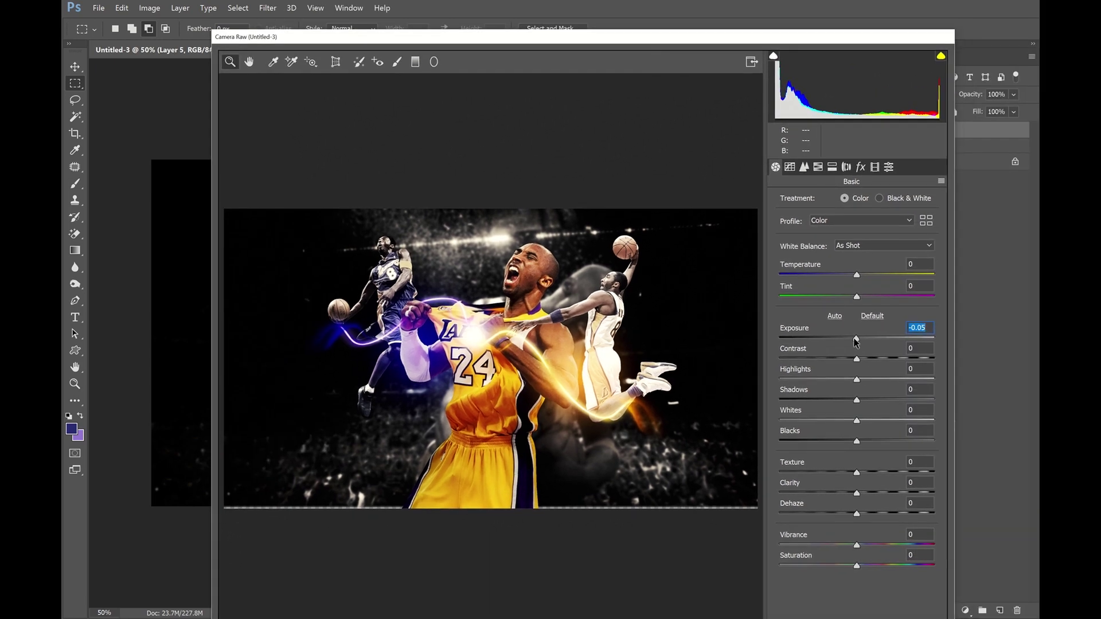
mouse_move(857, 339)
left_mouse_down()
mouse_move(845, 341)
mouse_move(880, 359)
mouse_move(822, 386)
mouse_move(861, 405)
mouse_move(870, 443)
mouse_move(895, 445)
mouse_move(837, 446)
mouse_move(869, 446)
mouse_move(852, 447)
mouse_move(875, 472)
mouse_move(825, 473)
mouse_move(866, 476)
mouse_move(878, 494)
left_mouse_up()
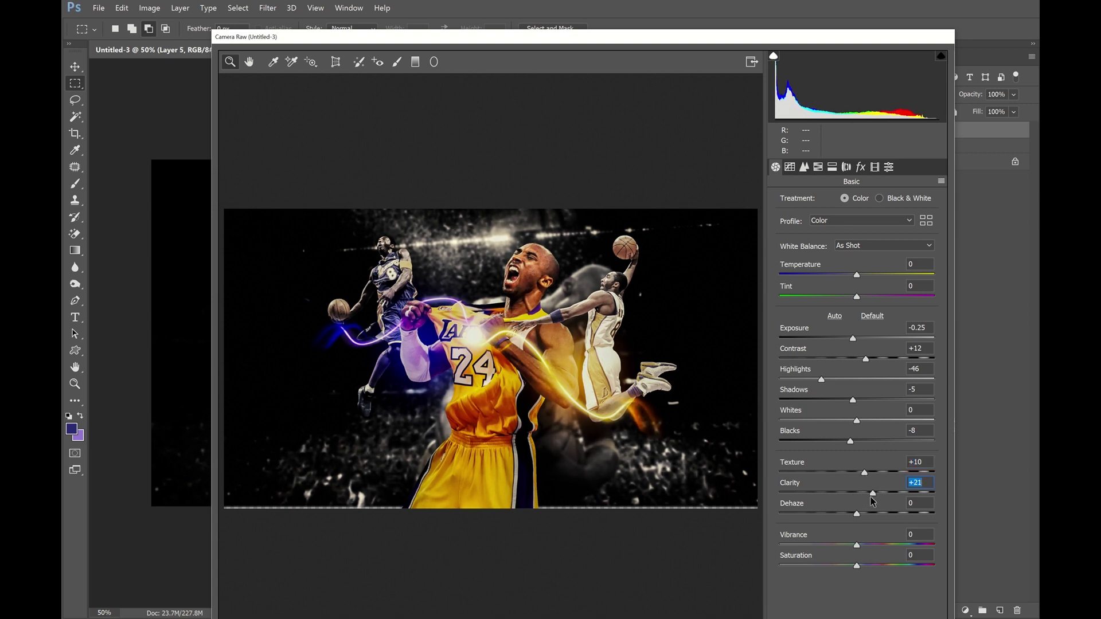
left_click_drag(875, 494, 864, 472)
left_click_drag(858, 512, 848, 514)
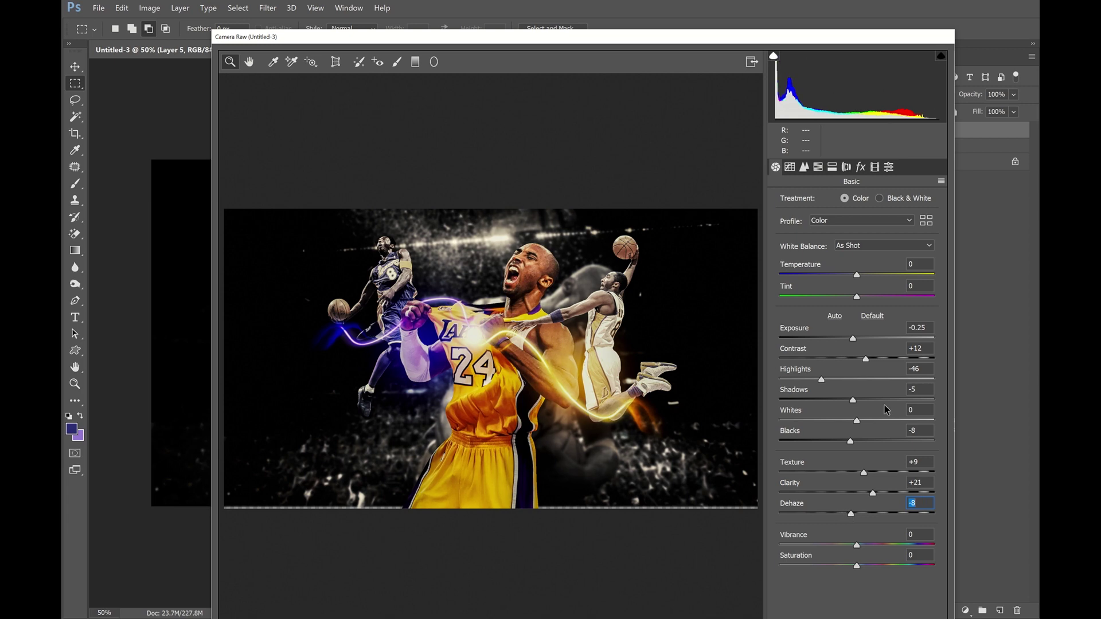
left_click(803, 169)
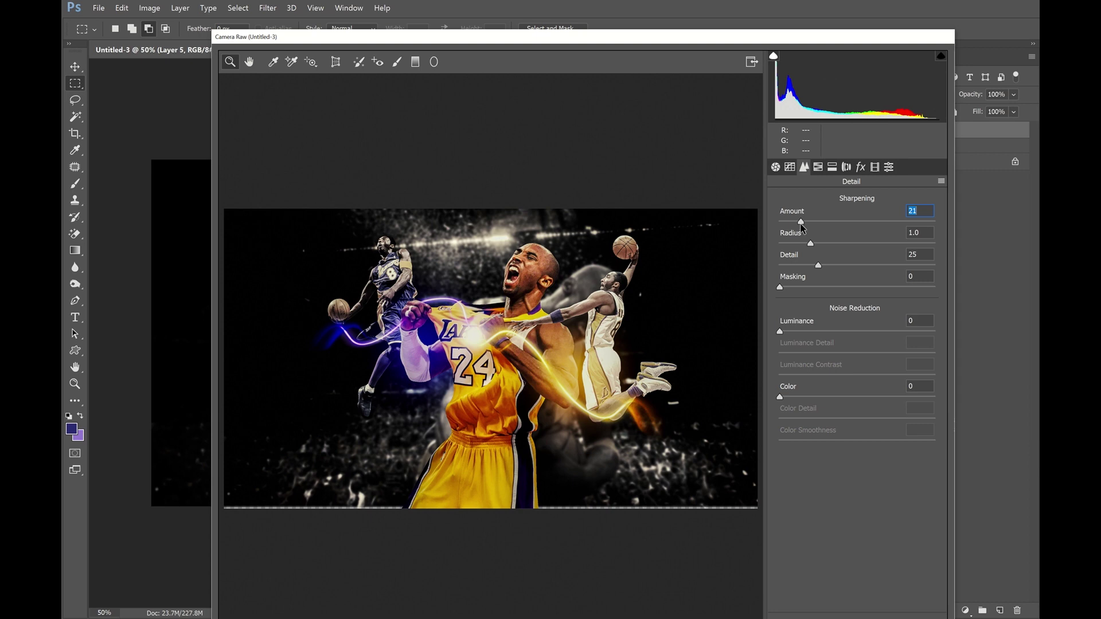
Reduce the Camera Raw sharpening Amount to 18
left_click_drag(801, 224, 797, 223)
key("Tab")
left_click_drag(613, 38, 617, 11)
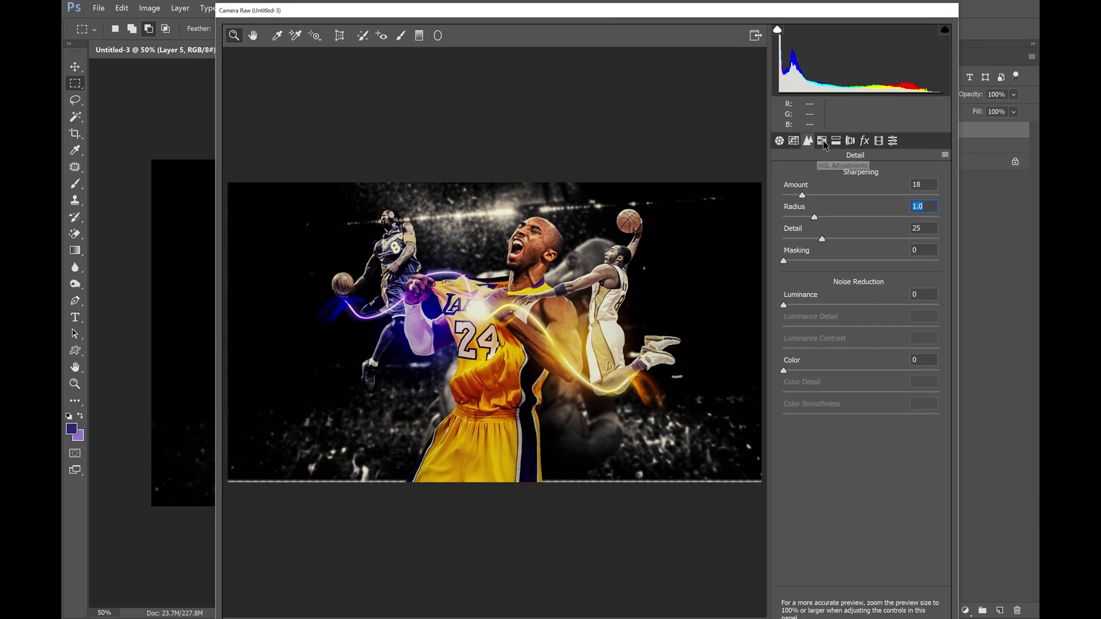
Set the tone curve to Highlights -28, Lights +13, Darks +8, Shadows +8 and apply the filter
left_click(794, 141)
mouse_move(864, 384)
left_mouse_down()
mouse_move(801, 384)
mouse_move(839, 384)
left_mouse_up()
left_click(861, 405)
left_click_drag(875, 403, 867, 424)
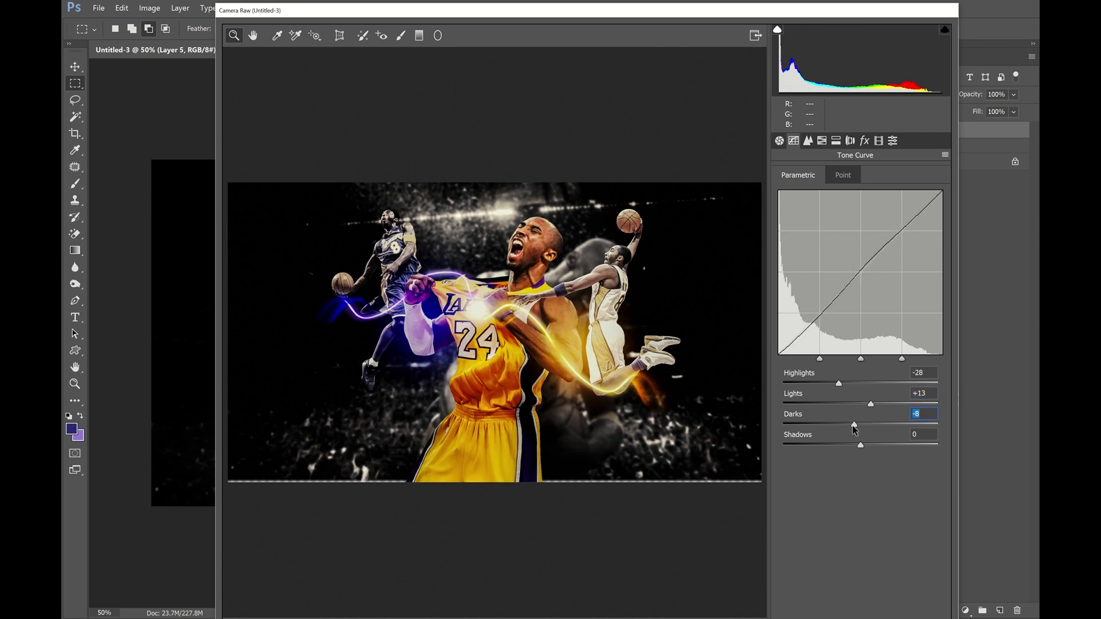
left_click_drag(863, 443, 866, 443)
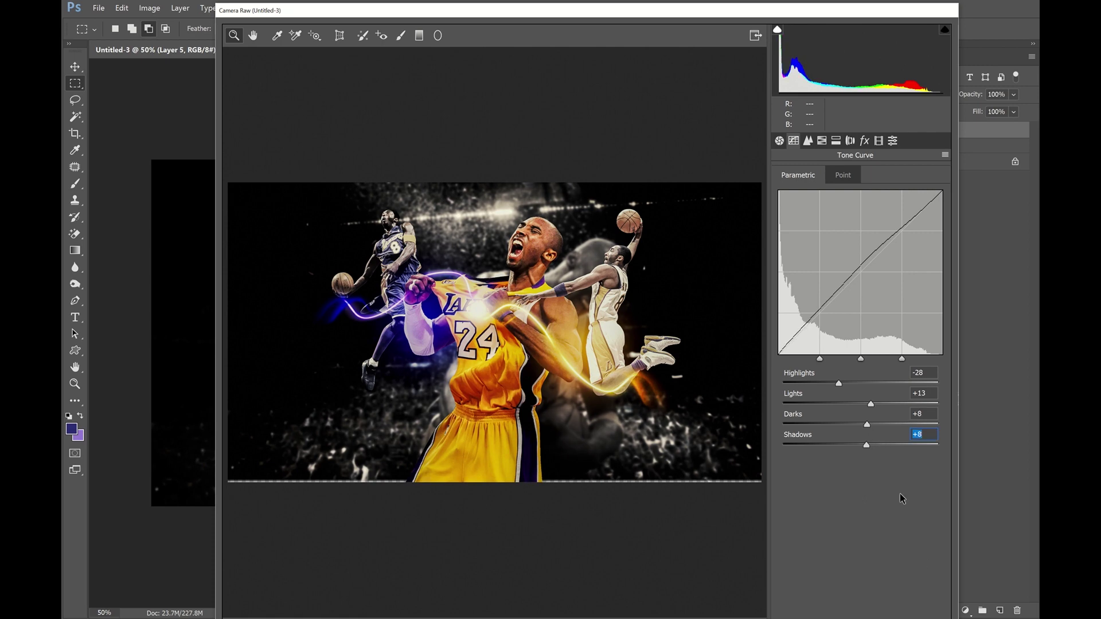
left_click_drag(686, 17, 669, 0)
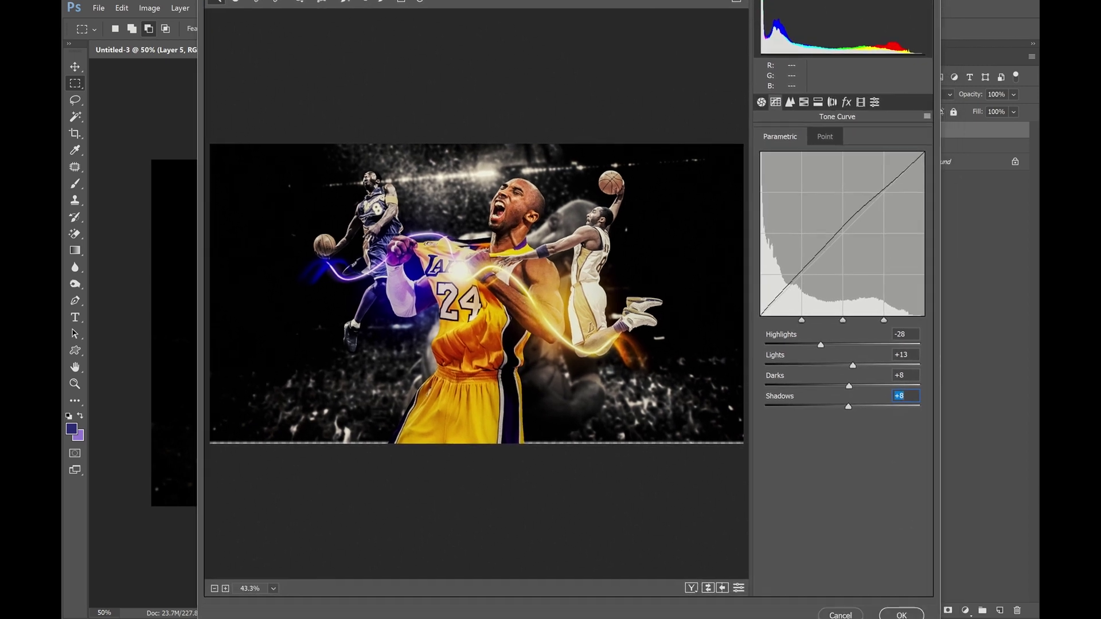
key("Return")
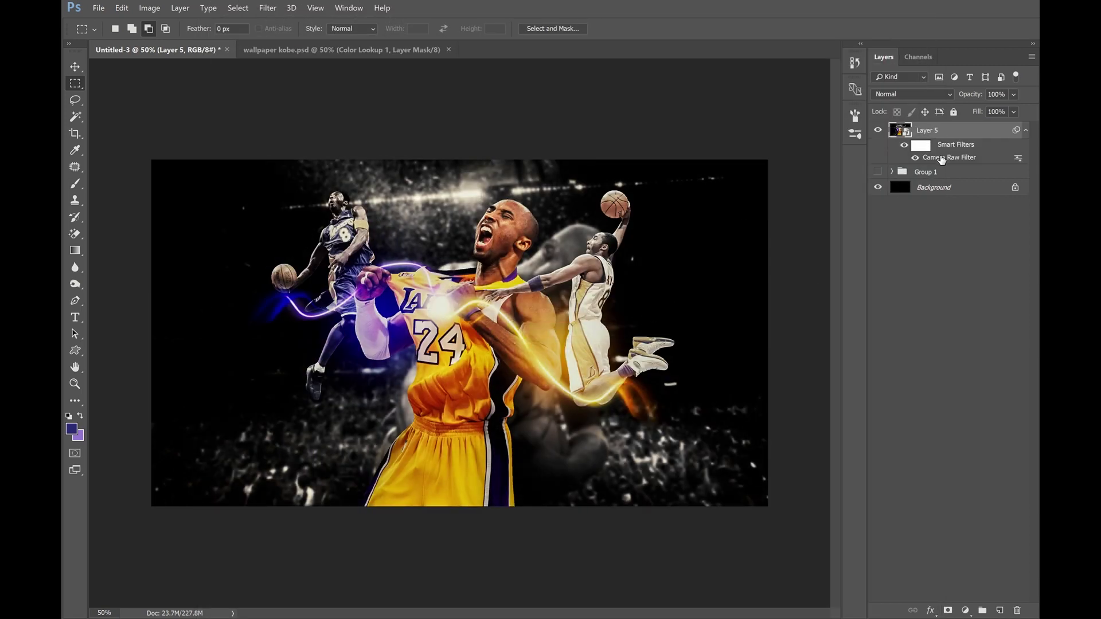
double_click(940, 154)
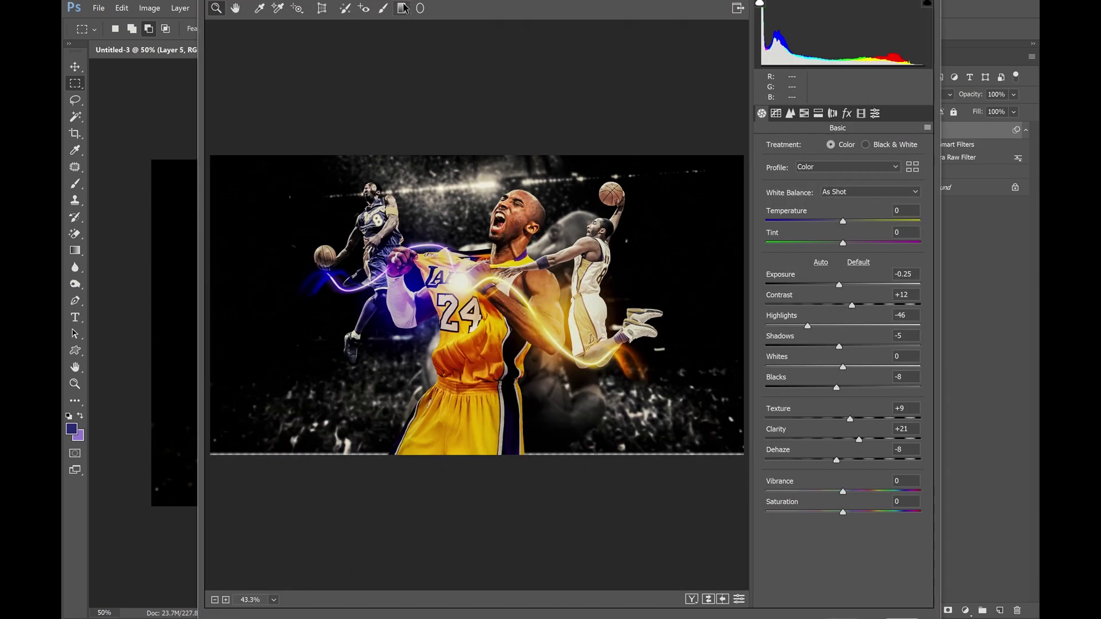
Draw a wide oval Radial Filter over the central players (Exposure -0.35, Contrast +100, Feather 54)
left_click(421, 8)
left_click_drag(417, 213, 595, 386)
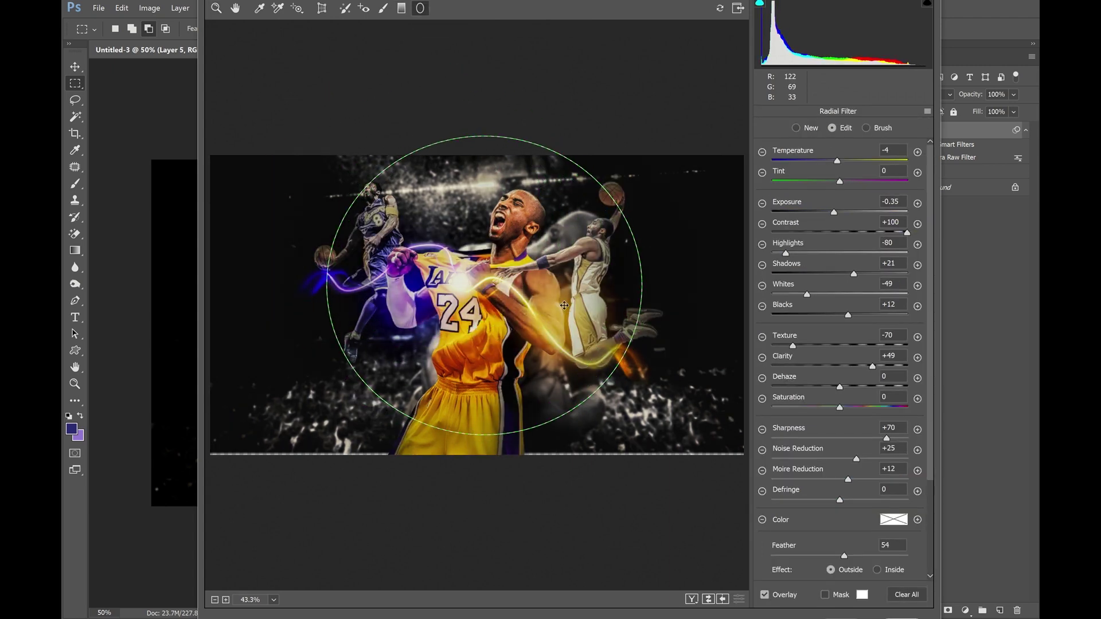
left_click_drag(326, 284, 299, 284)
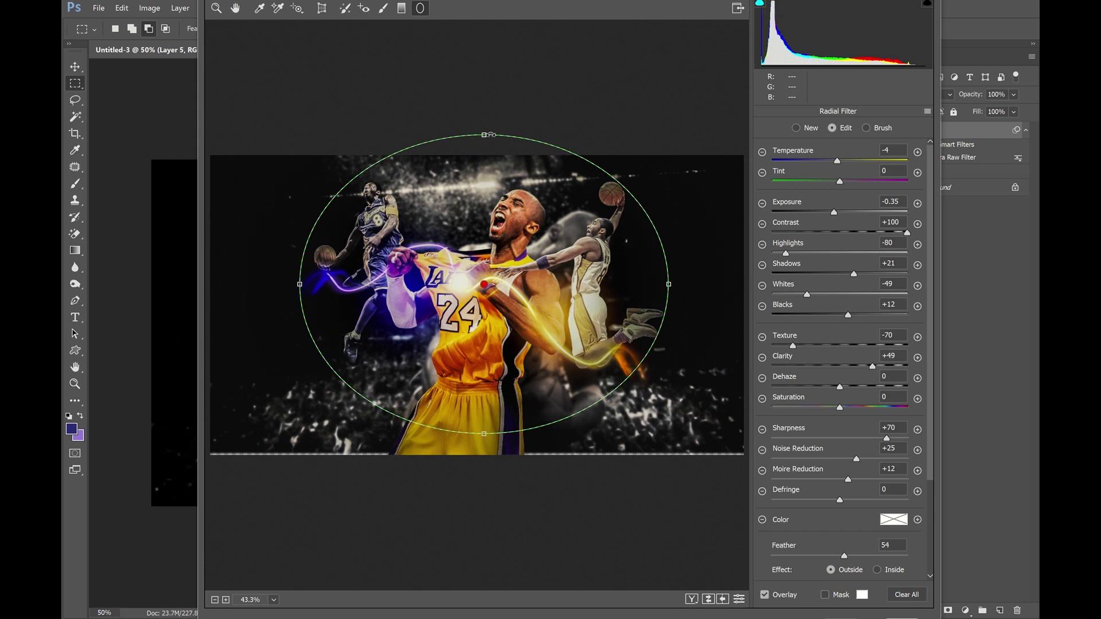
left_click_drag(602, 304, 602, 307)
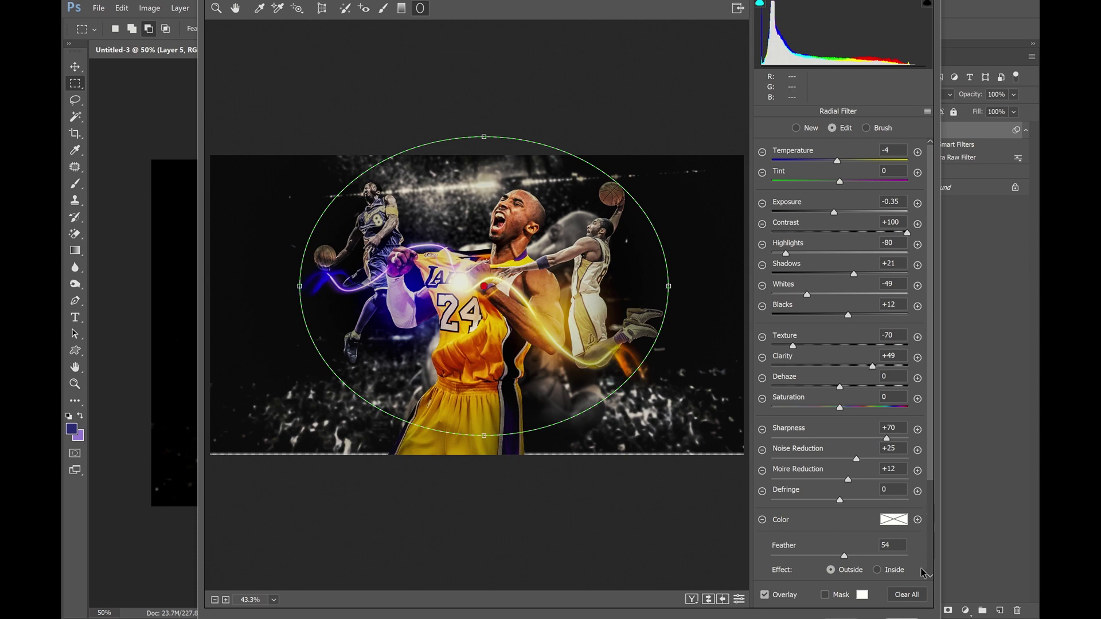
left_click(938, 618)
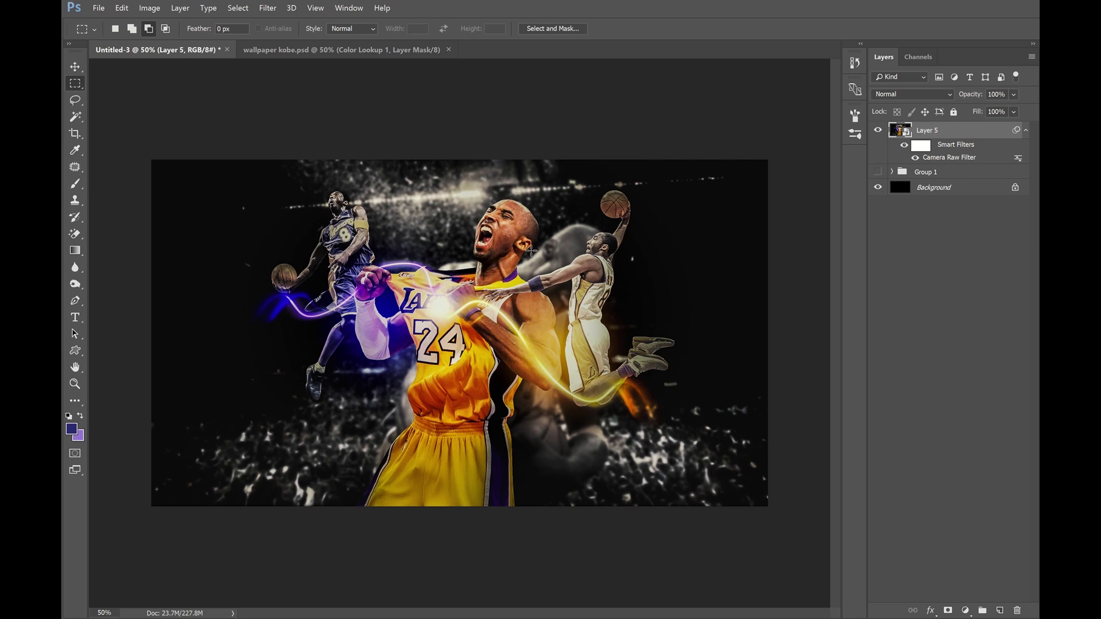
Apply Add Noise at 8%, Gaussian and Monochromatic, to Layer 5
key("z")
left_click(526, 246)
left_click(528, 247, "alt")
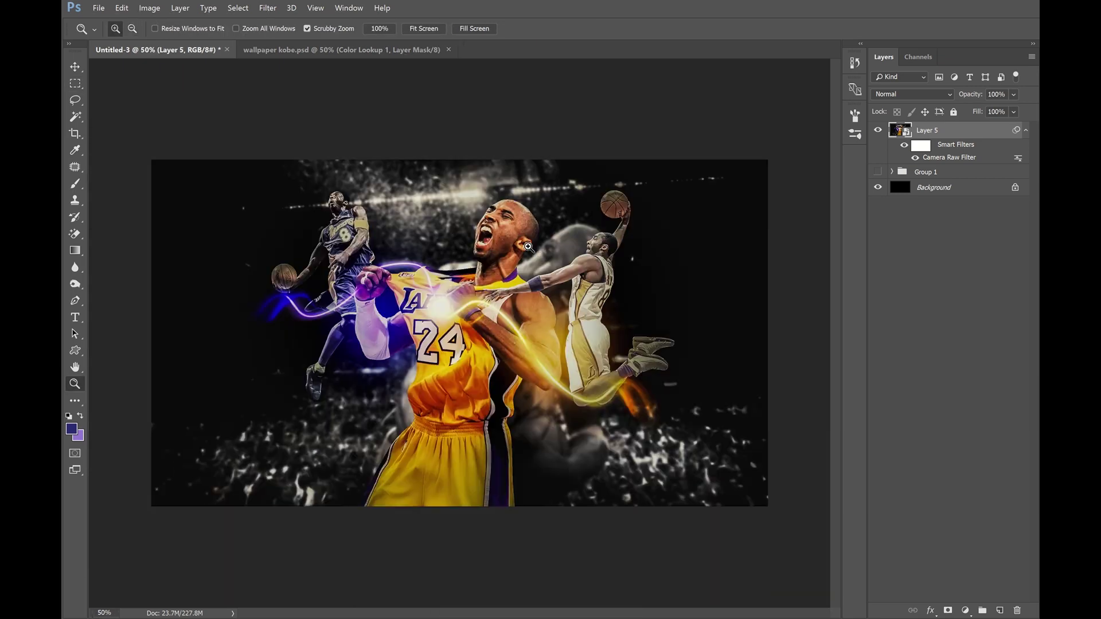
left_click(268, 8)
left_click(467, 263)
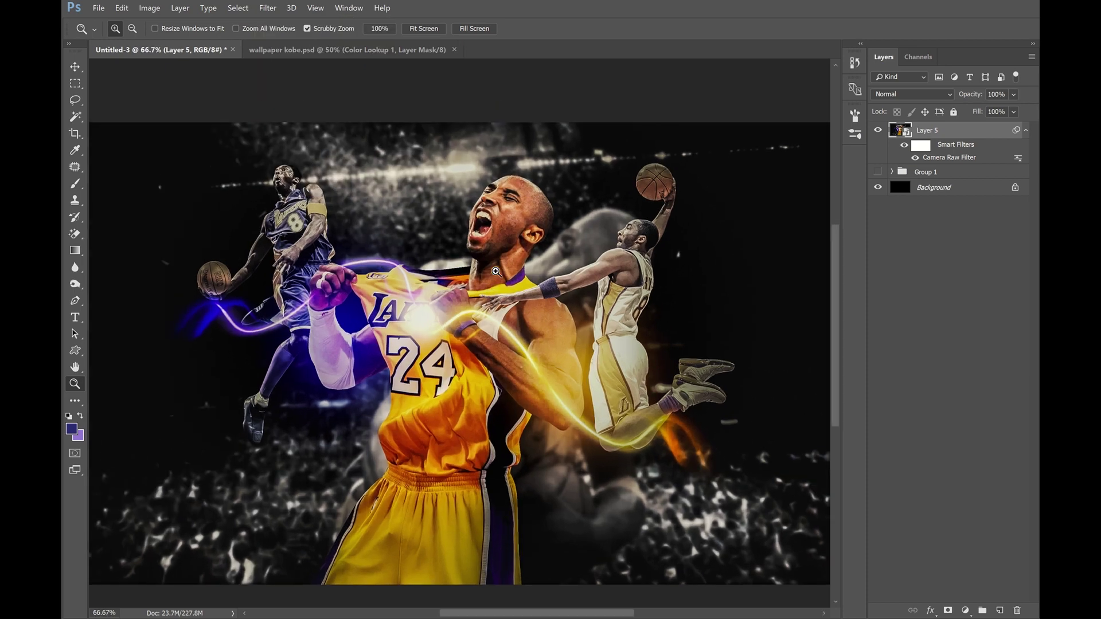
left_click(268, 8)
mouse_move(318, 141)
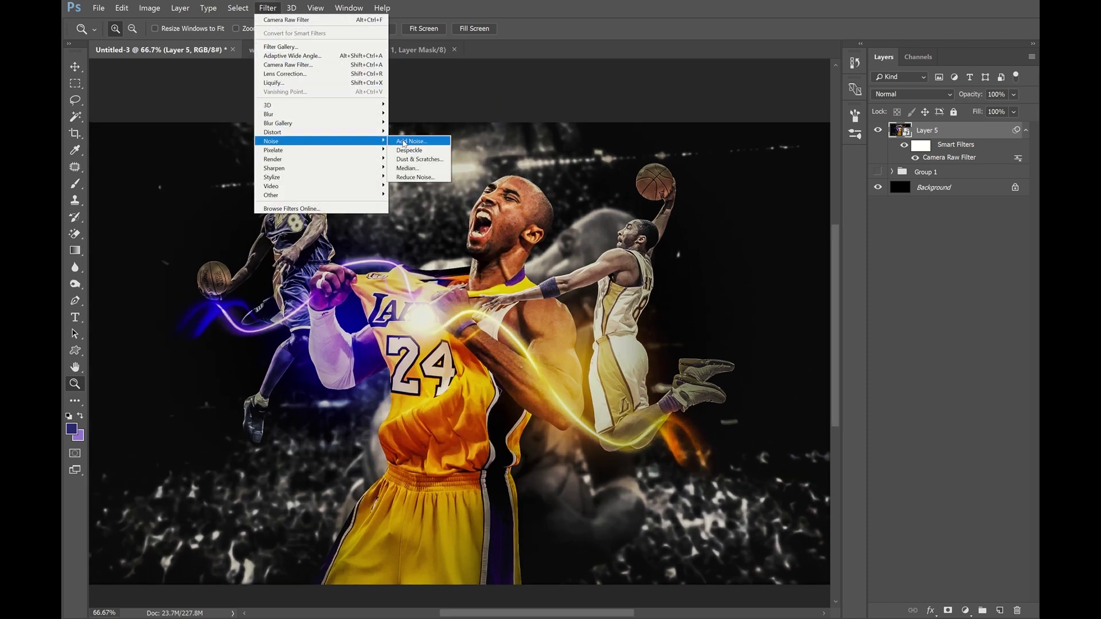
left_click(408, 142)
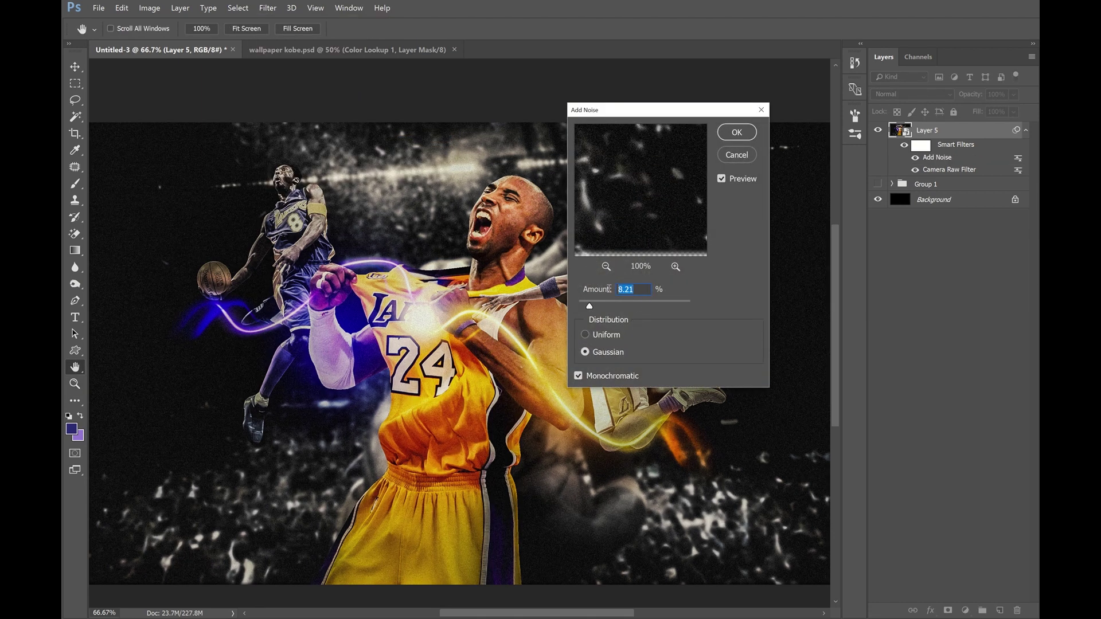
type("8")
left_click(737, 133)
key("z")
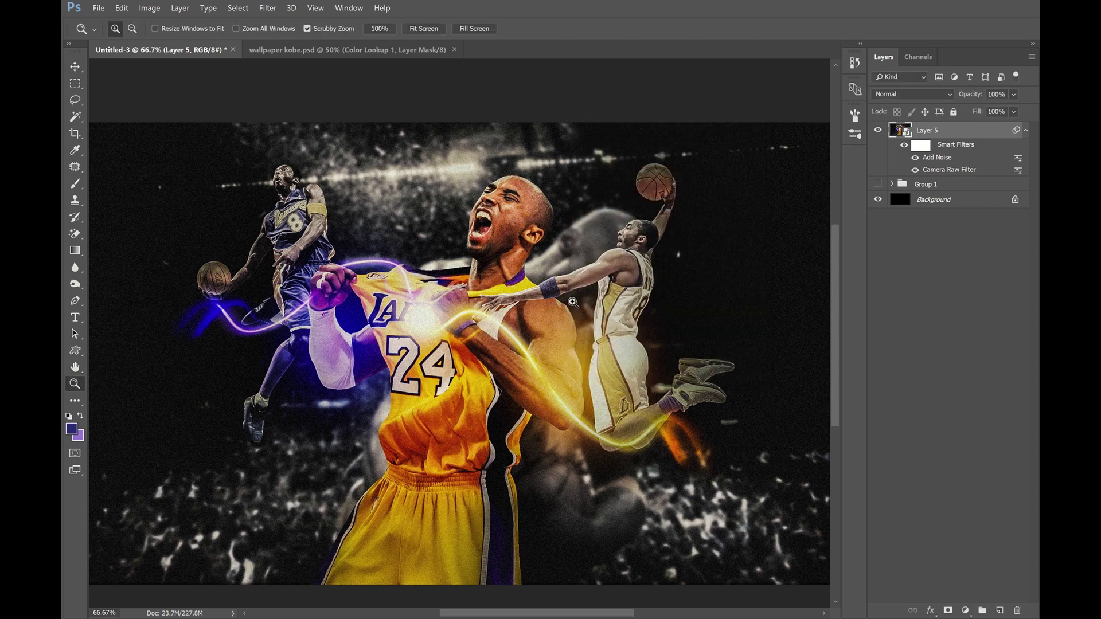
left_click(552, 310, "alt")
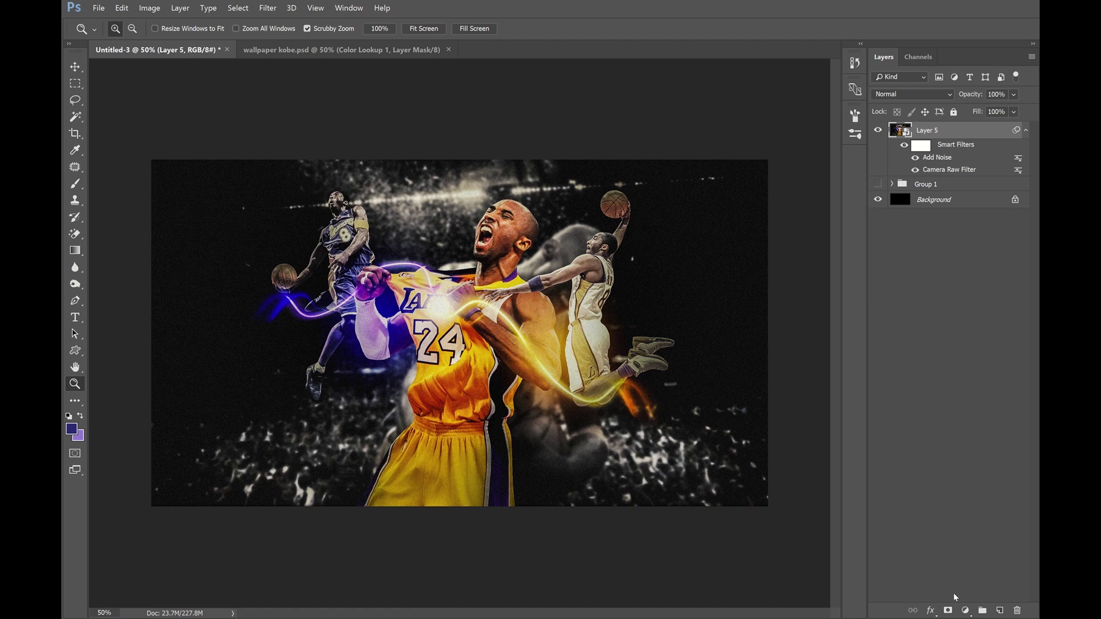
Type HEROES as a new text layer in the lower left and enlarge it slightly
key("t")
left_click(398, 457)
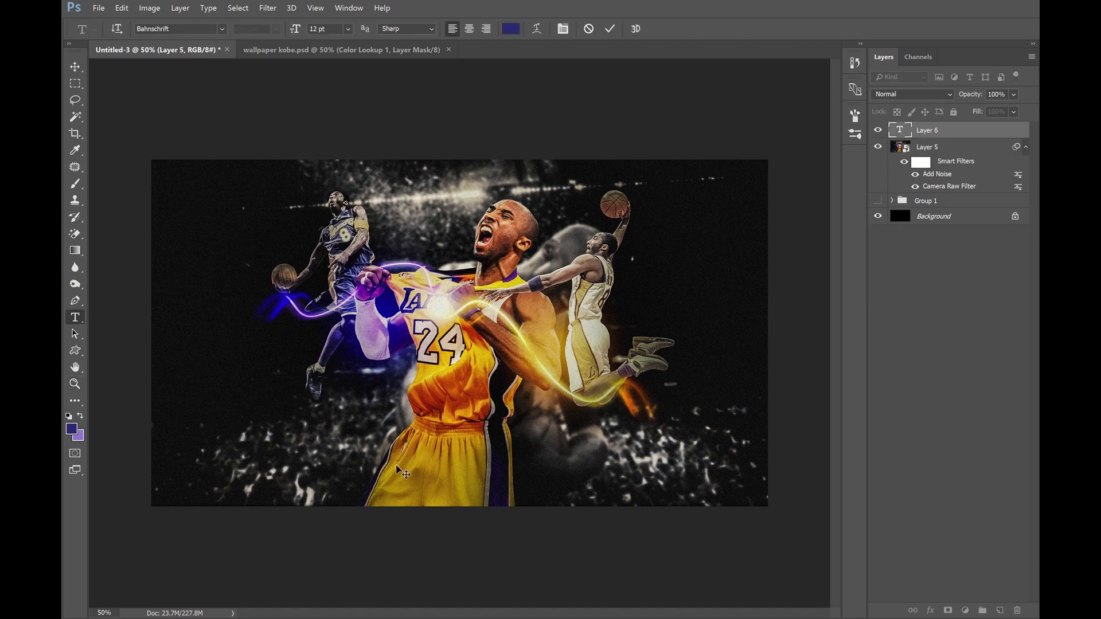
type("HEROES")
key("ctrl+Return")
key("ctrl+t")
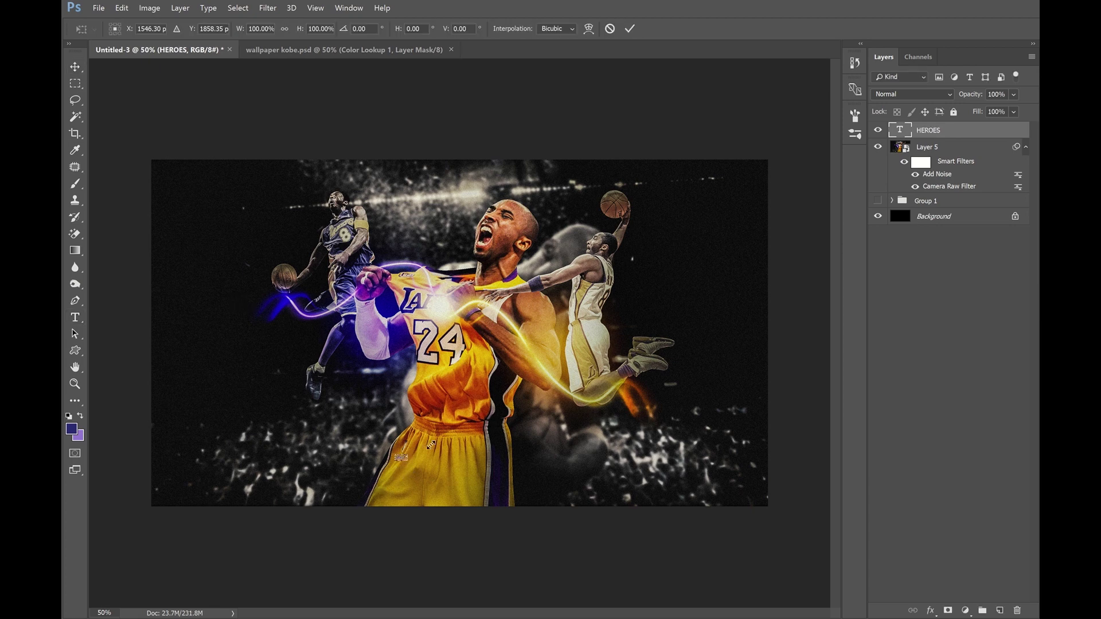
left_click_drag(533, 403, 534, 408)
key("Return")
key("v")
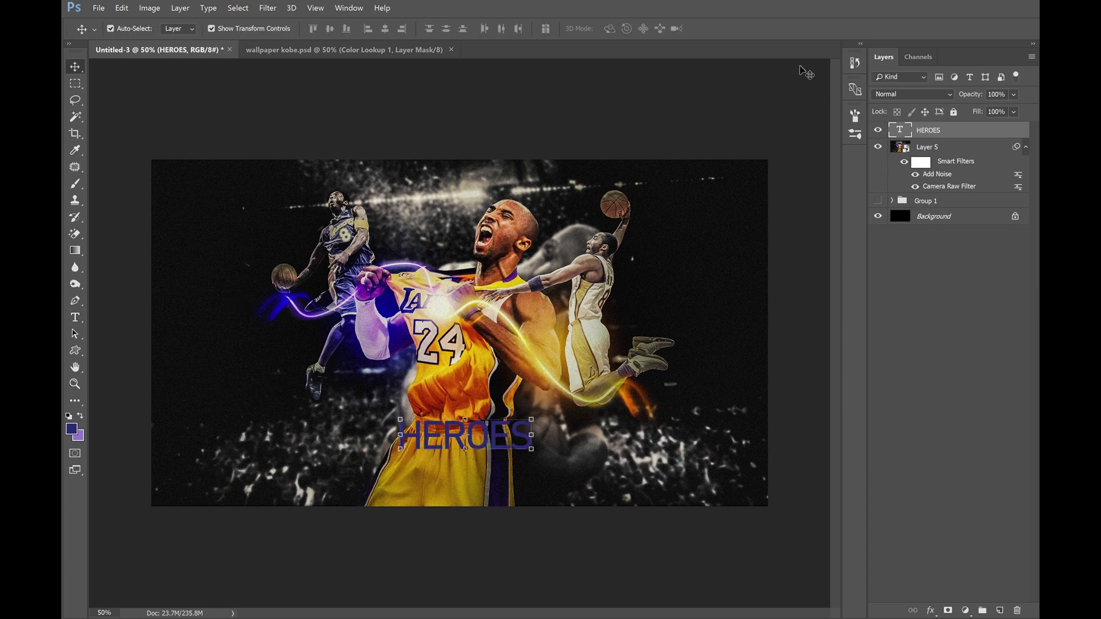
Make the HEROES text white (ffffff) in the Character panel and move it left
left_click(349, 8)
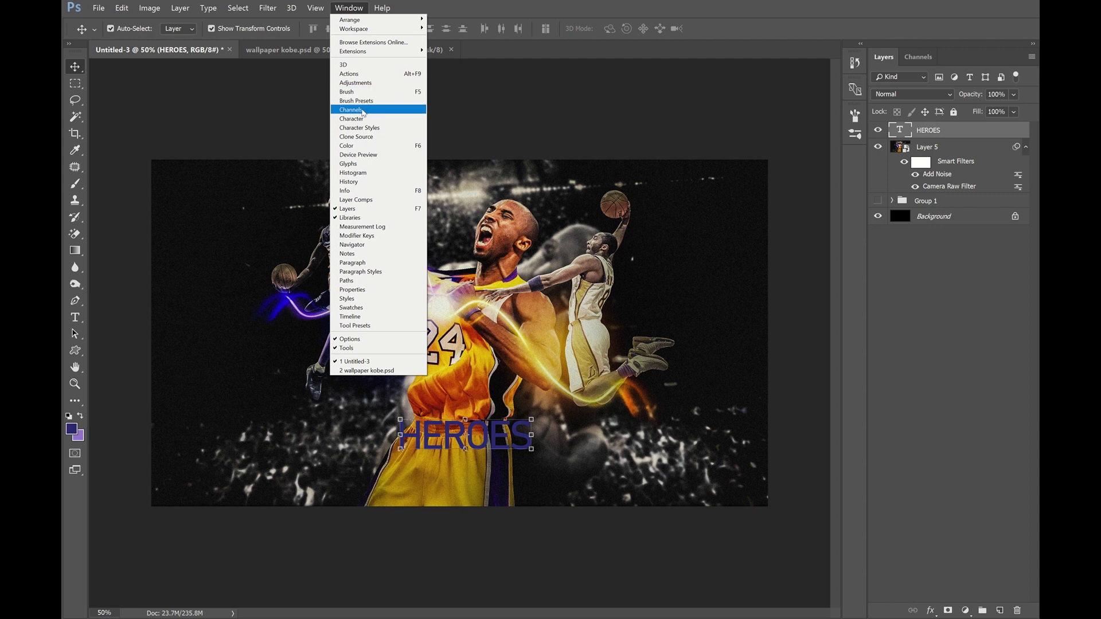
left_click(360, 118)
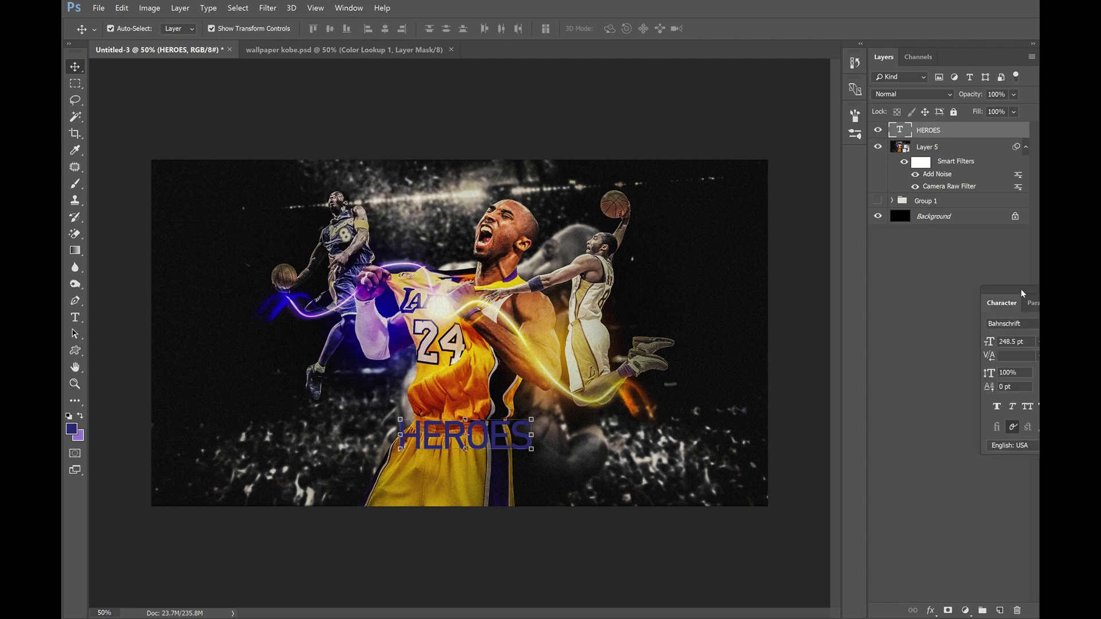
left_click_drag(1001, 303, 755, 304)
left_click(847, 398)
type("ffffff")
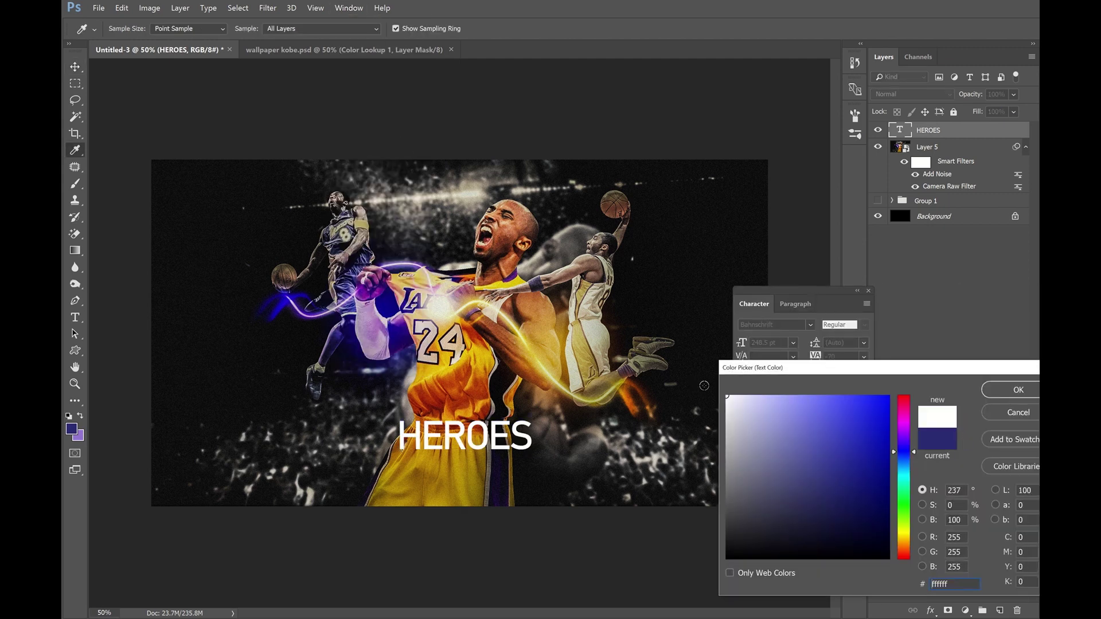
key("Return")
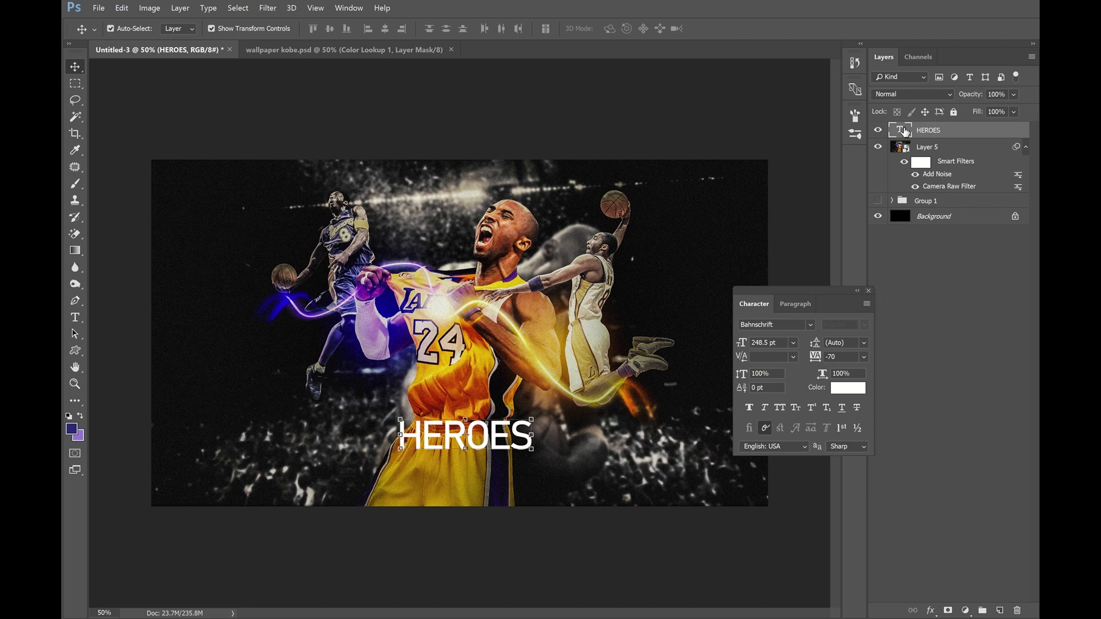
left_click_drag(516, 437, 423, 452)
Set the HEROES font size to 150 pt
left_click(776, 344)
type("200")
key("Return")
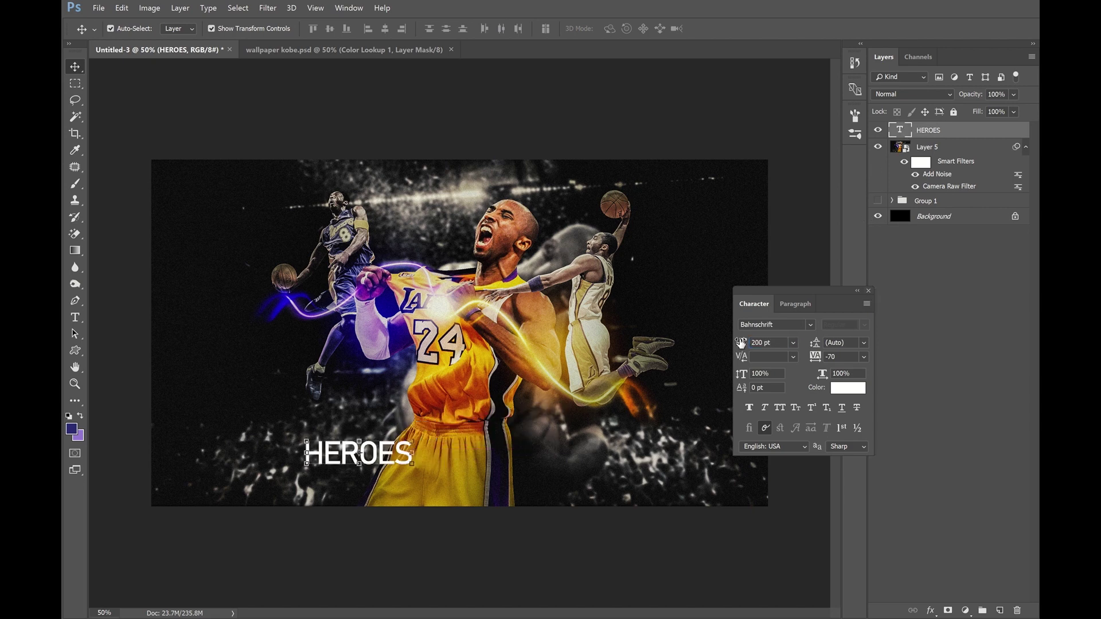
left_click(774, 343)
type("150")
key("Return")
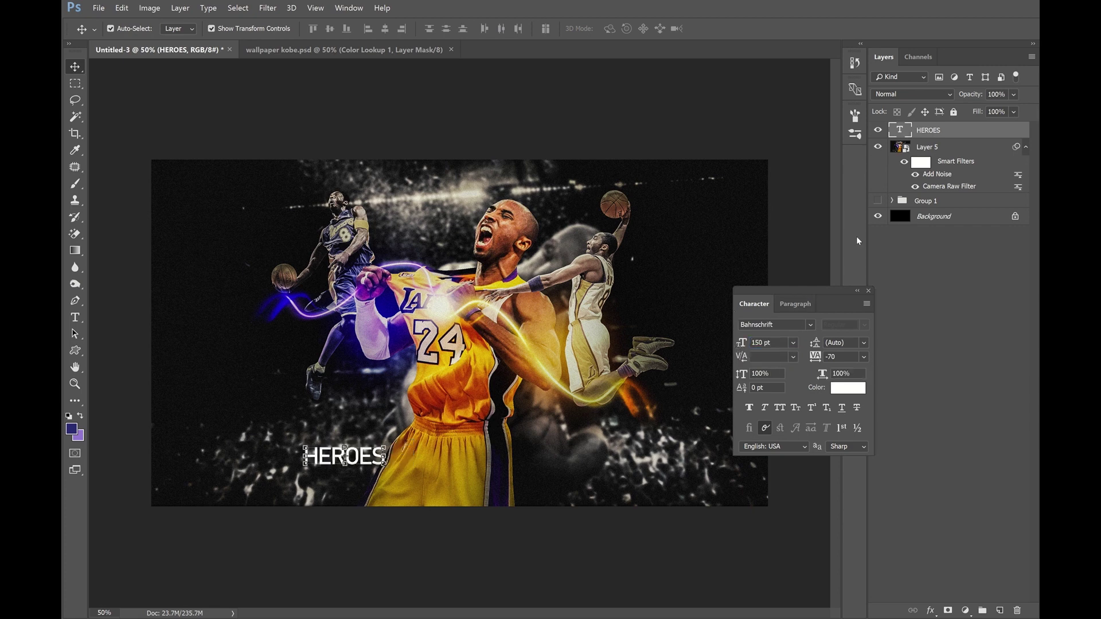
double_click(902, 132)
key("Right")
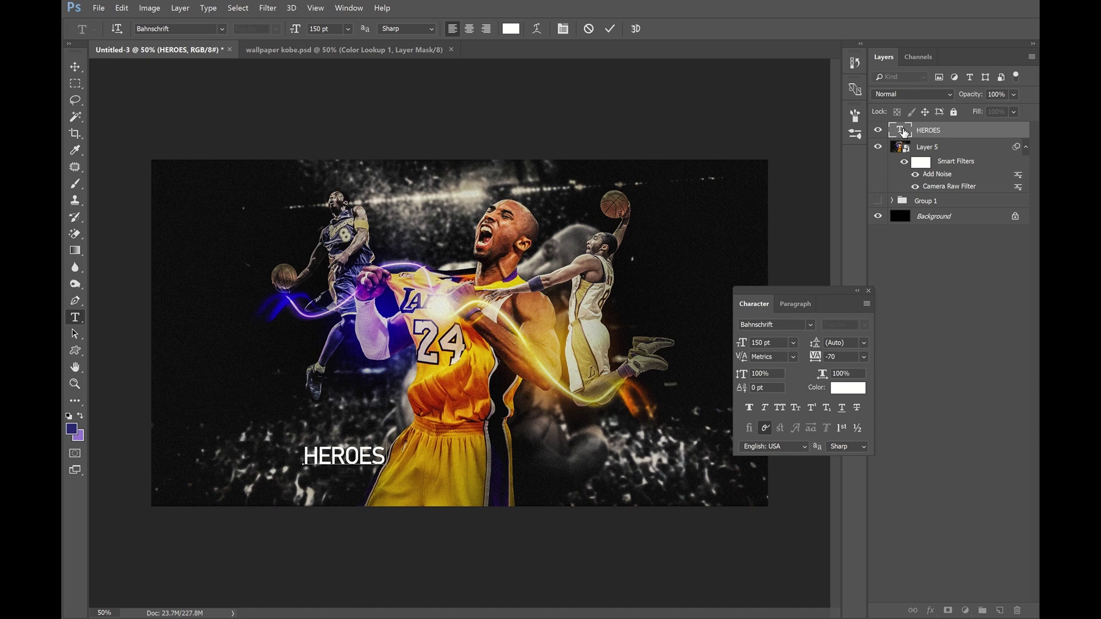
Complete the caption as 'HEROES COME AND GO, BUT LEGENDS ARE FOREVER' with tracking 50
type("COME AND GO, BUT LEGENDS ARE FOREV")
left_click(75, 67)
left_click_drag(623, 436, 575, 466)
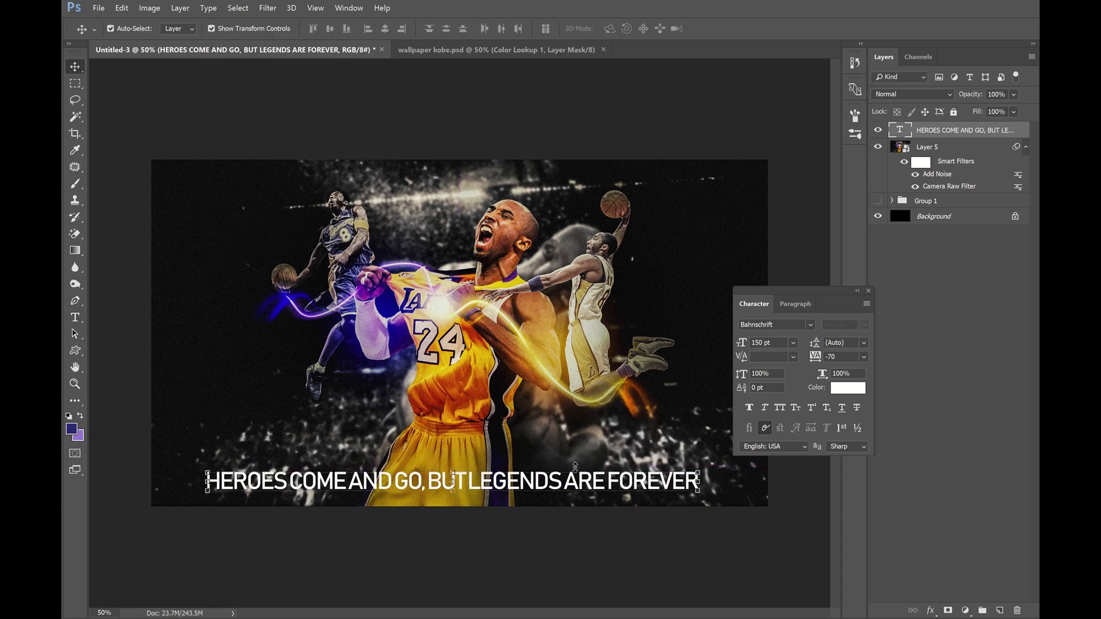
left_click(814, 356)
left_click_drag(814, 359, 823, 367)
Scale the caption to about 66% and set its letter spacing to 100
left_click_drag(707, 489, 649, 490)
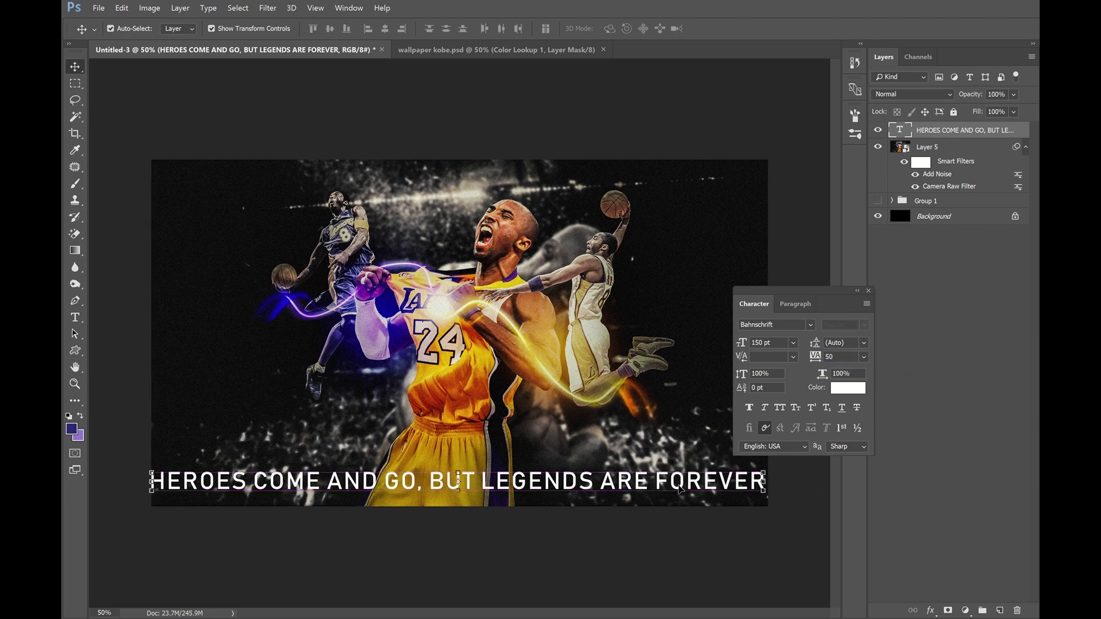
left_click(764, 481)
left_click_drag(767, 469, 667, 512)
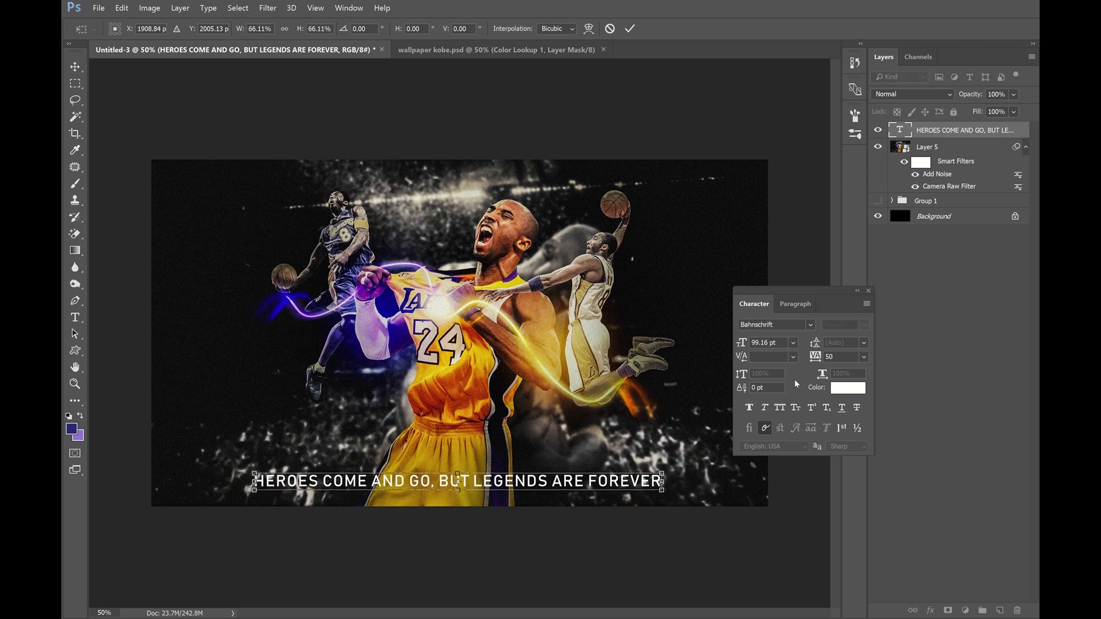
key("Return")
left_click(806, 359)
type("100")
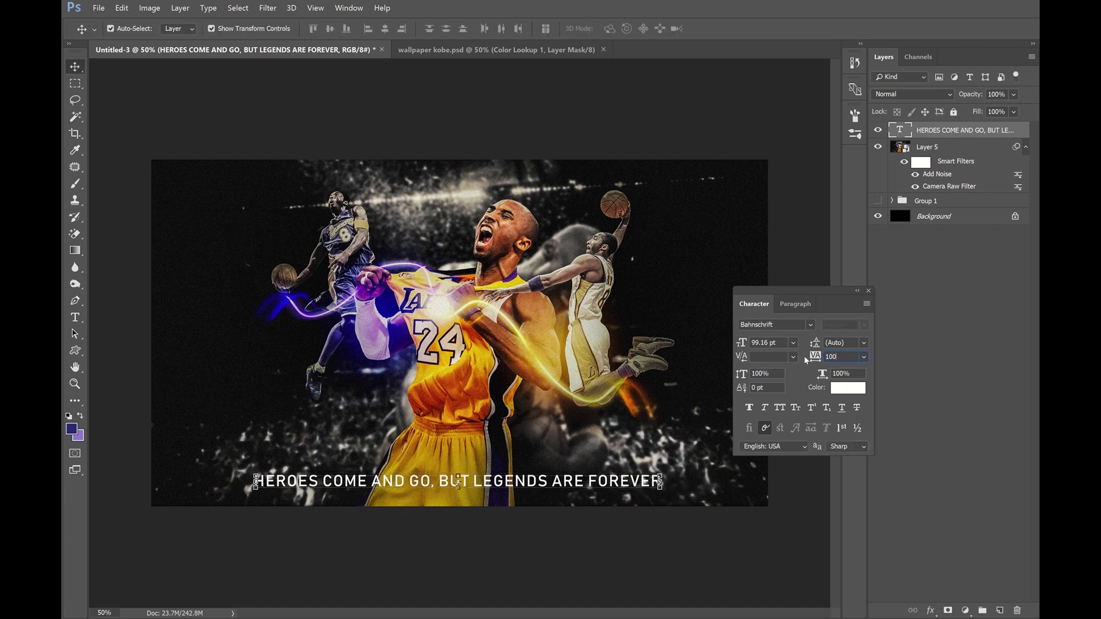
key("Return")
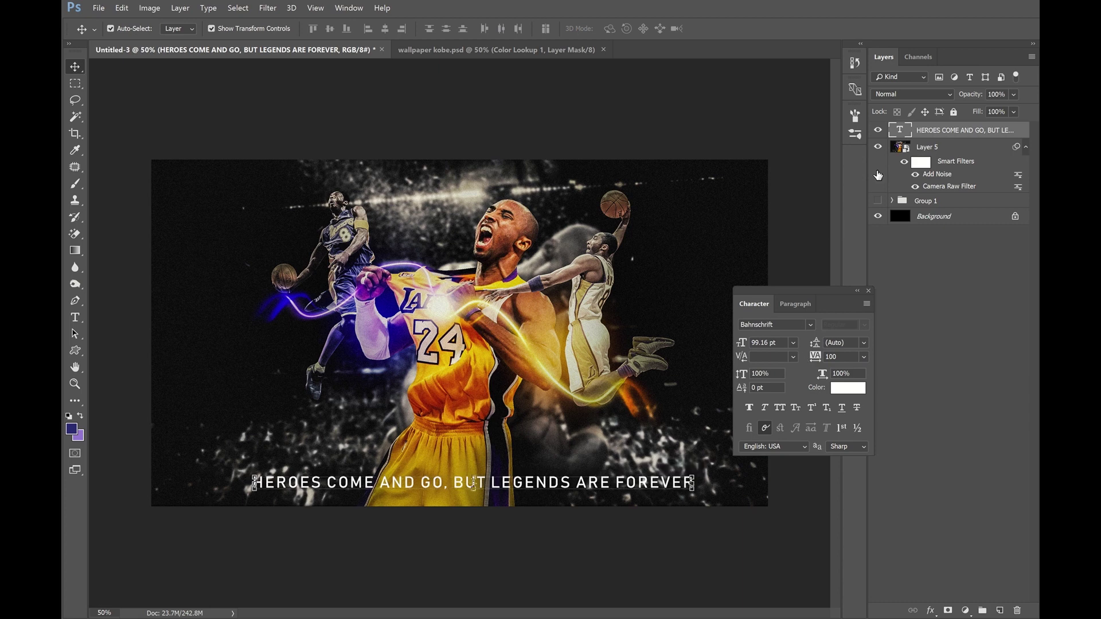
Centre the caption on a vertical guide and add a new Layer 6 beneath it
left_click(212, 313)
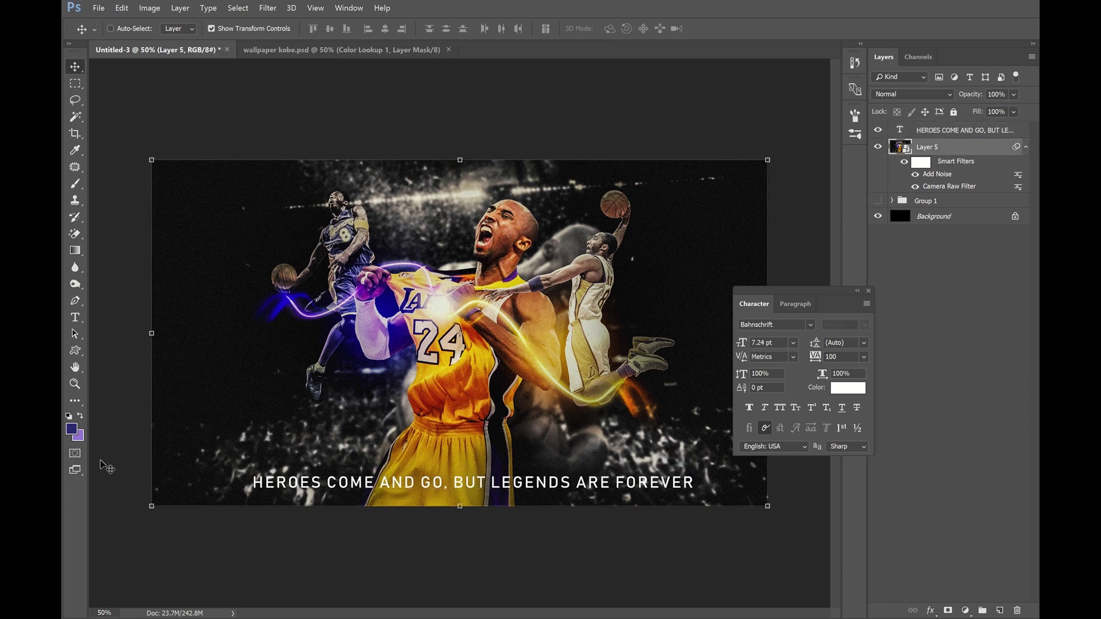
key("ctrl+r")
left_click_drag(100, 476, 204, 468)
left_click_drag(346, 496, 464, 499)
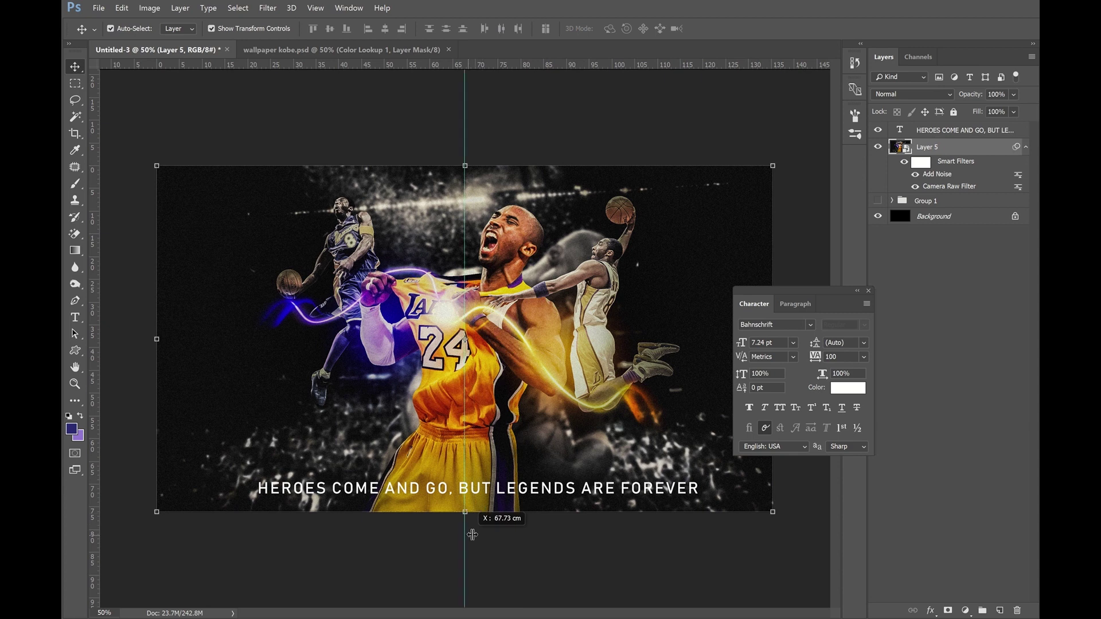
left_click(532, 492)
mouse_move(532, 492)
left_mouse_down()
mouse_move(476, 464)
mouse_move(99, 458)
left_mouse_up()
key("z")
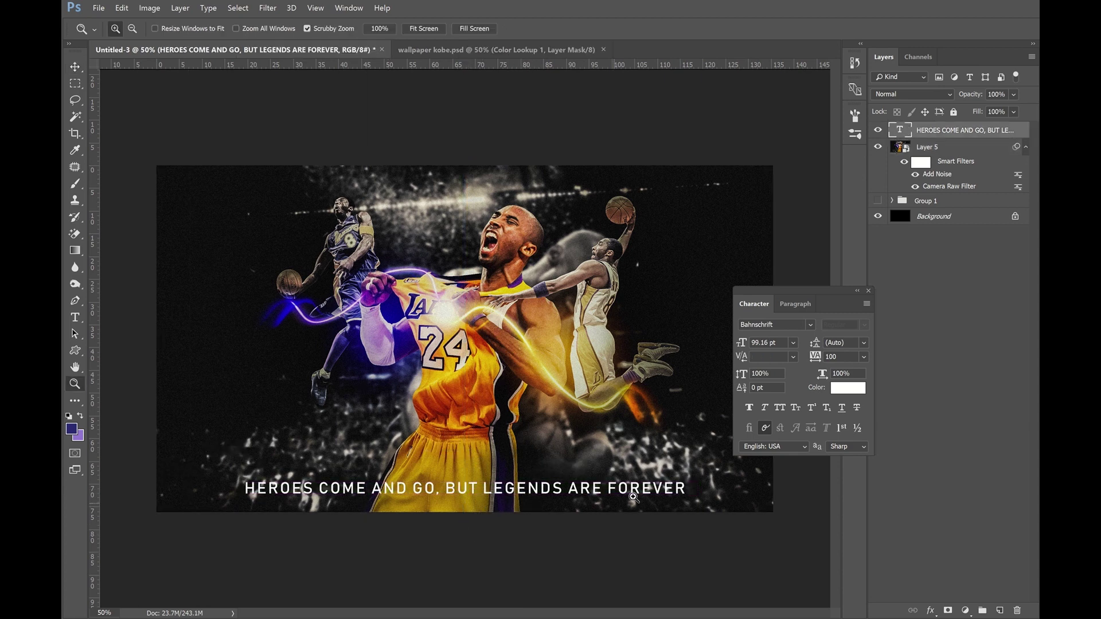
key("v")
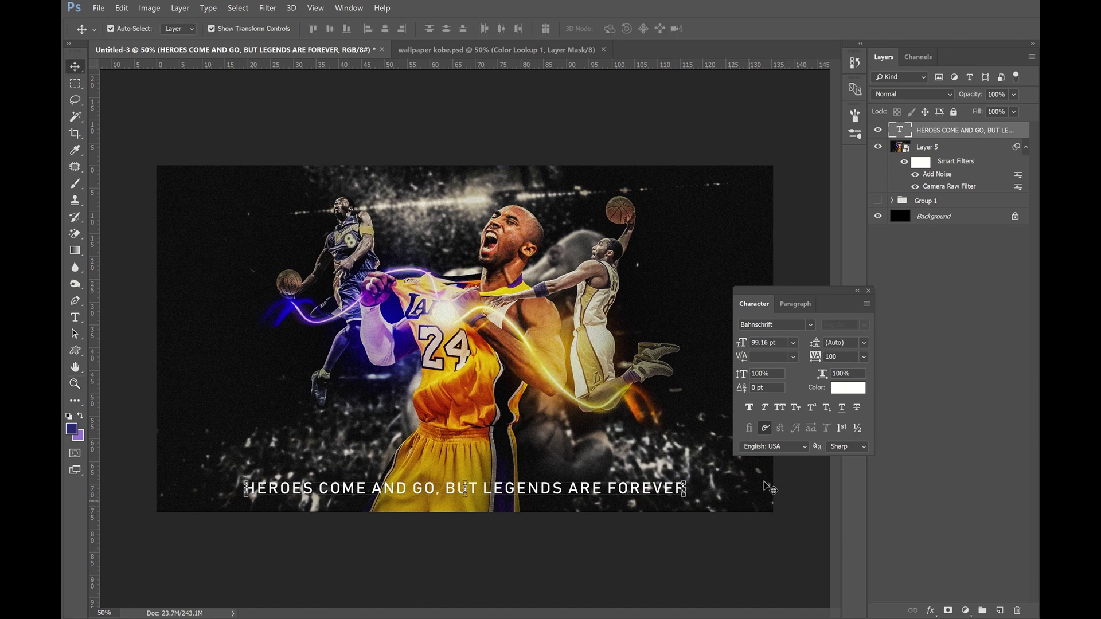
left_click(1001, 611)
left_click_drag(900, 132, 904, 150)
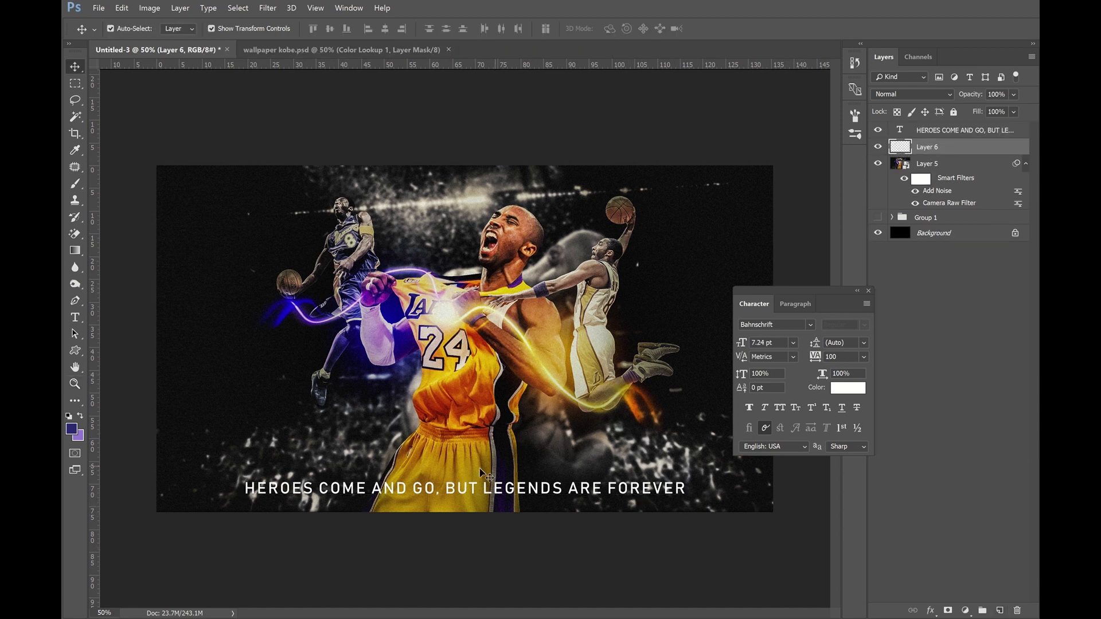
Fill a strip along the image bottom with black on Layer 6
key("g")
key("shift+g")
left_click(69, 416)
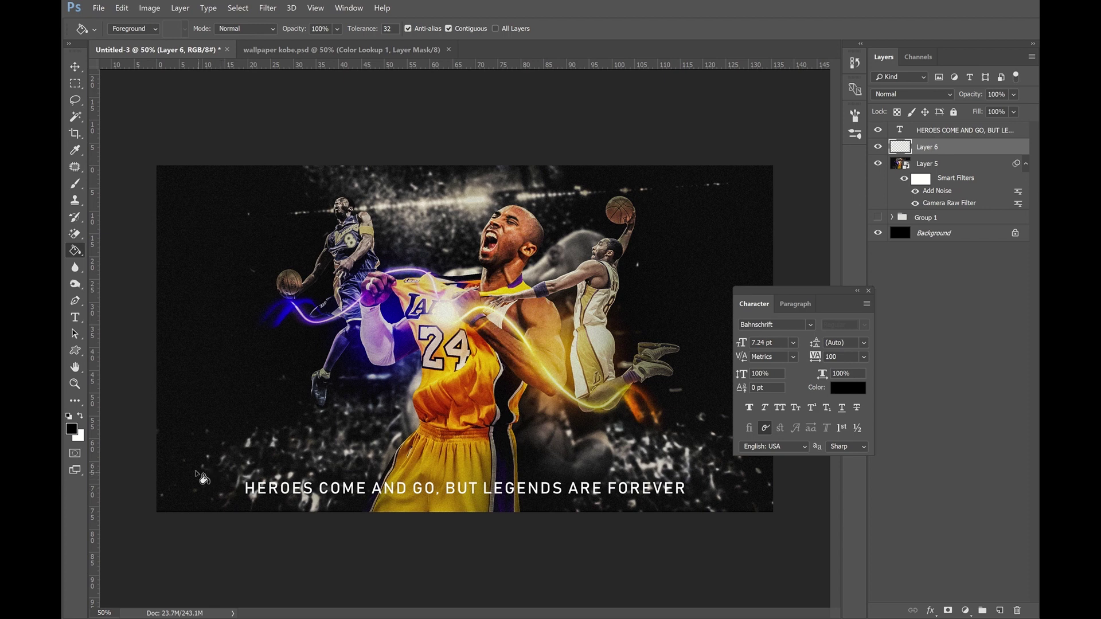
key("m")
left_click_drag(145, 460, 803, 537)
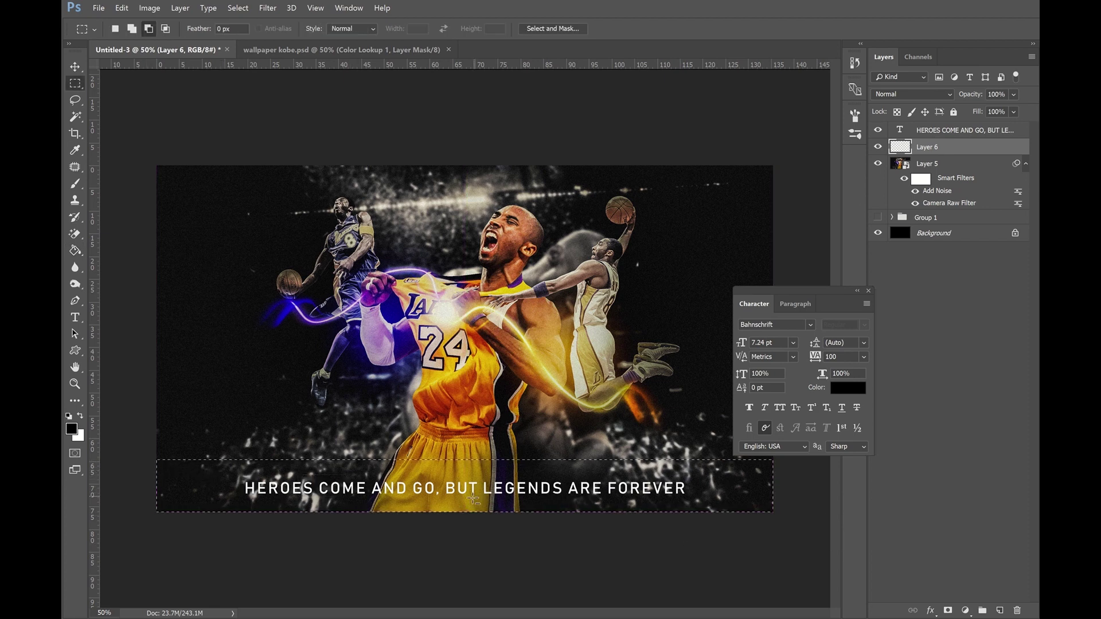
key("g")
left_click(475, 506)
key("ctrl+d")
key("v")
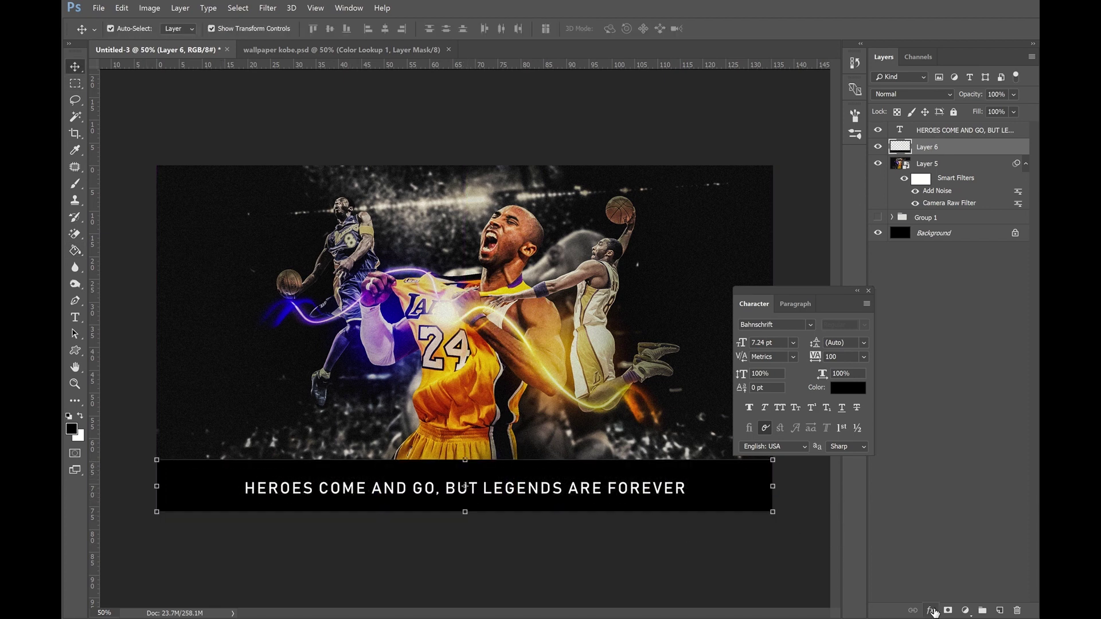
Mask the black bar with a vertical gradient so it fades upward into the photo
left_click(949, 611)
key("shift+g")
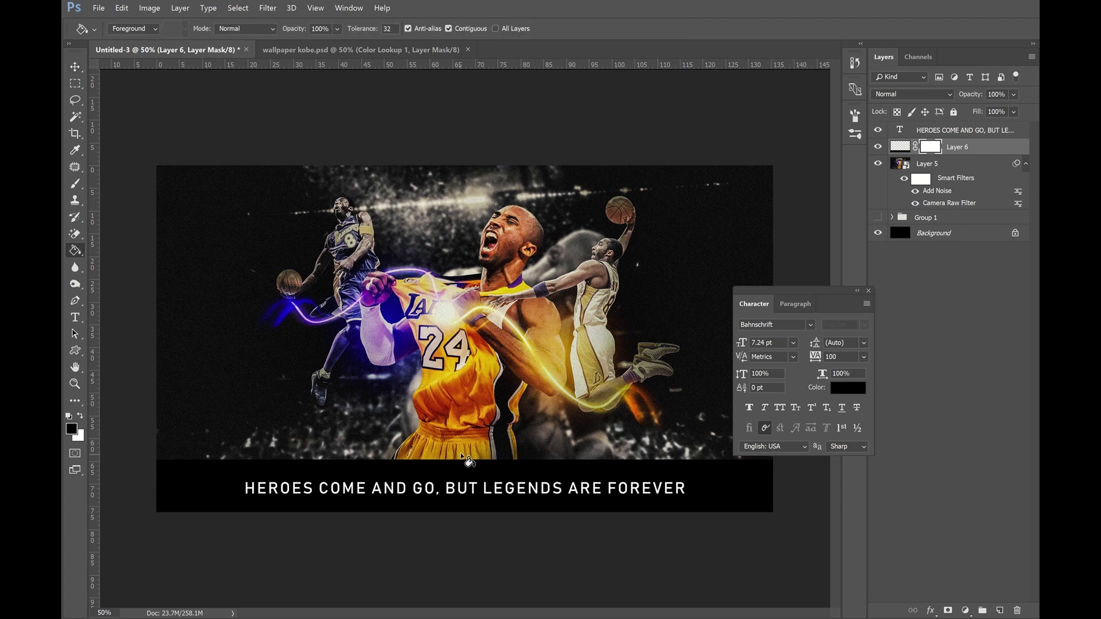
left_click_drag(470, 462, 471, 516)
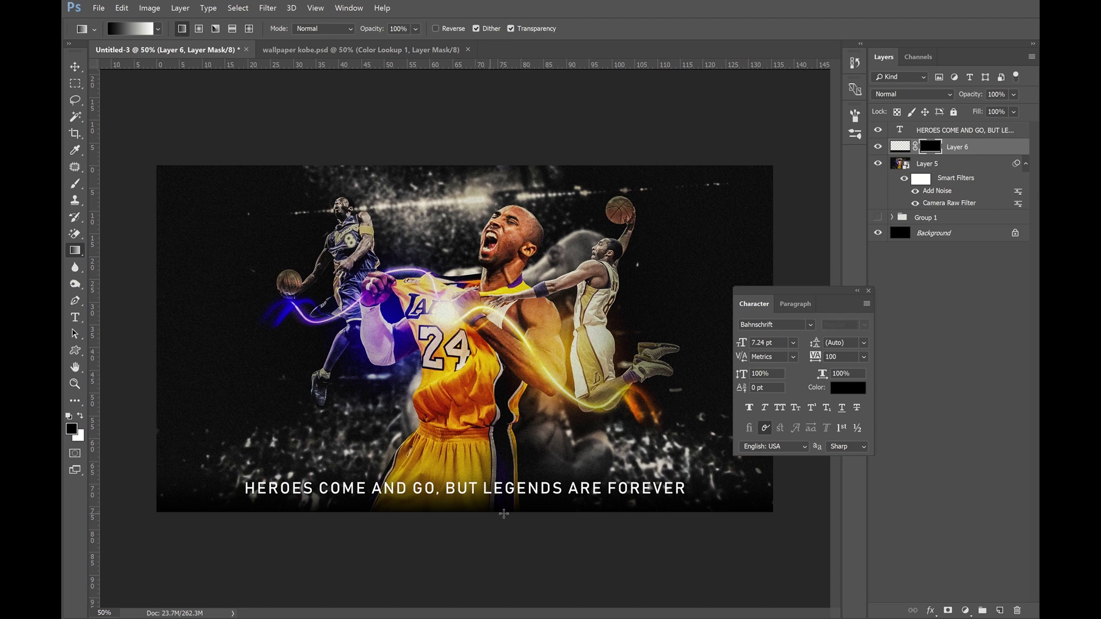
key("v")
left_click(647, 494)
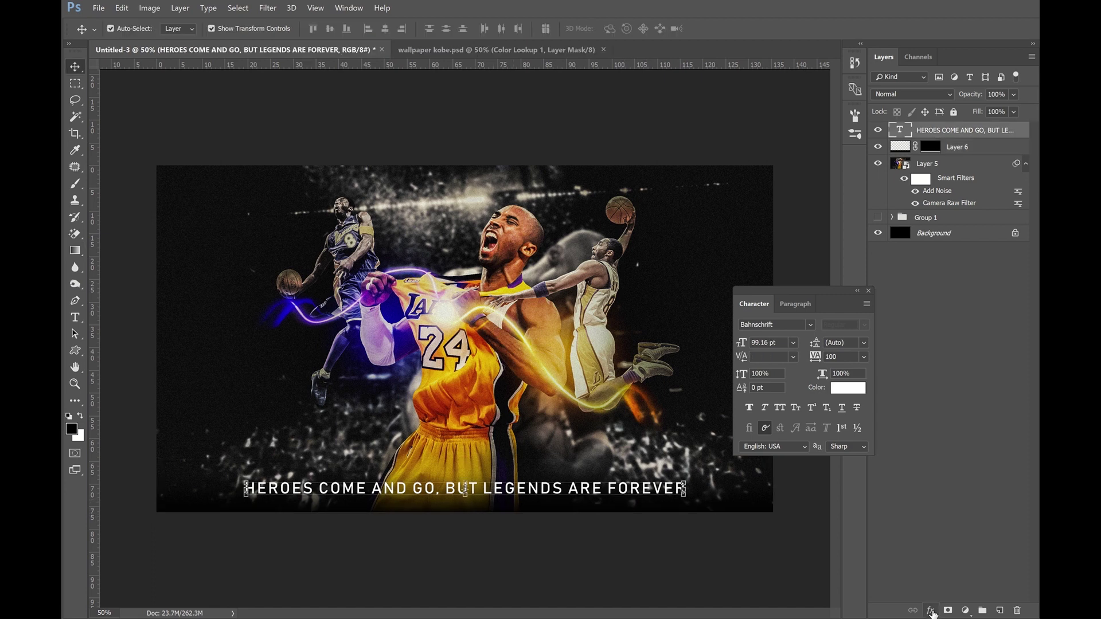
Add a Drop Shadow at 57% opacity to the caption
left_click(931, 610)
left_click(969, 606)
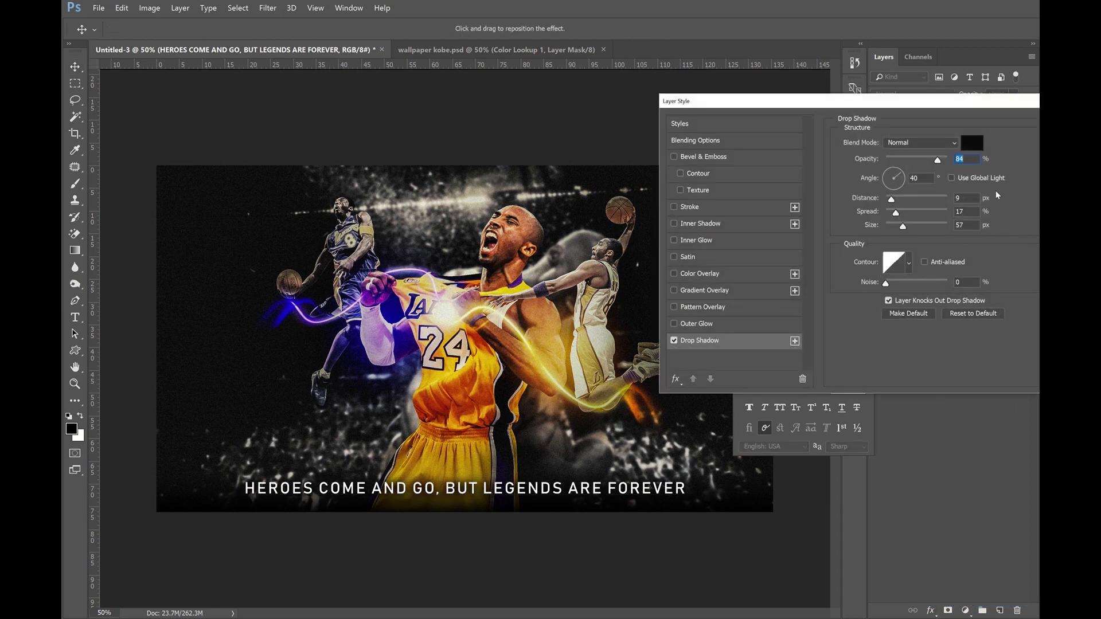
left_click_drag(938, 160, 922, 162)
left_click_drag(746, 101, 510, 115)
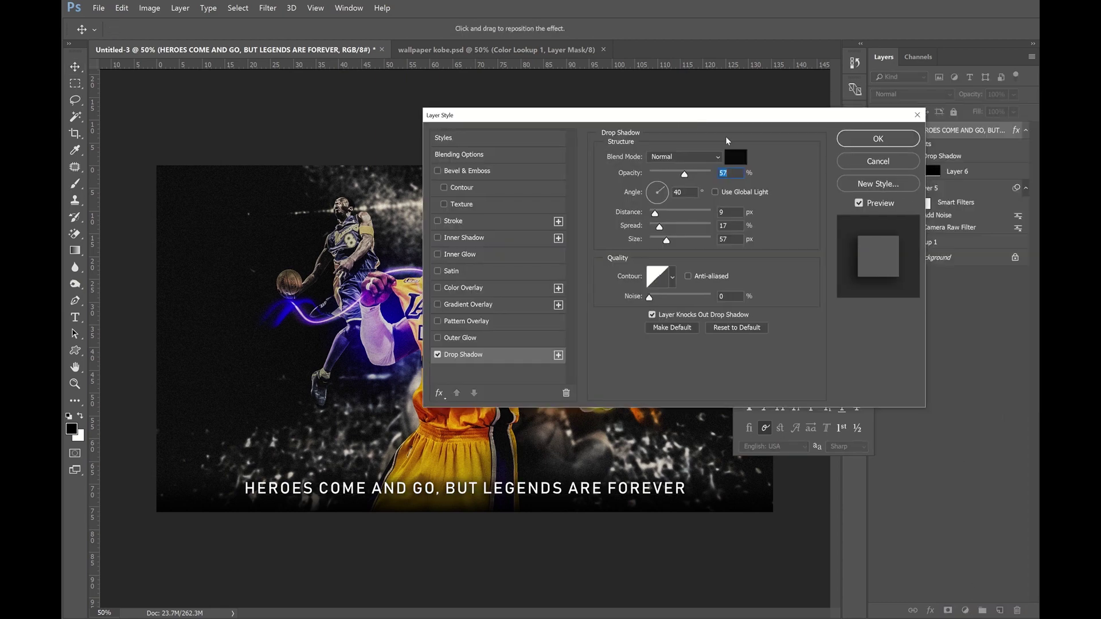
left_click(872, 147)
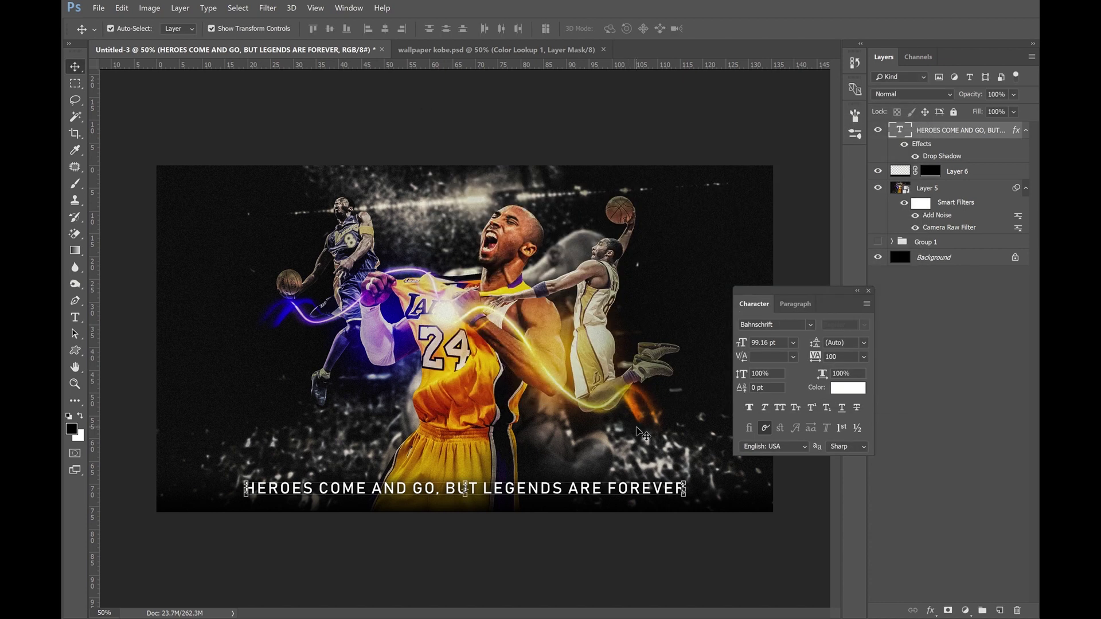
Reduce the caption to 80 pt, change its paragraph alignment and move it toward centre
left_click(784, 343)
type("80")
key("Return")
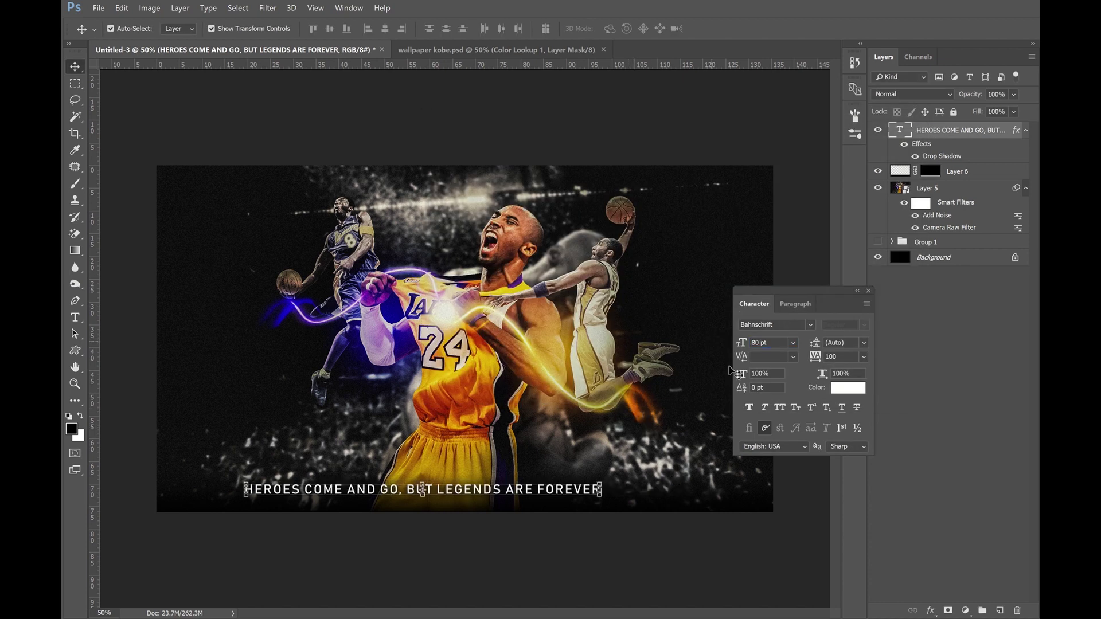
left_click(795, 304)
left_click(766, 329)
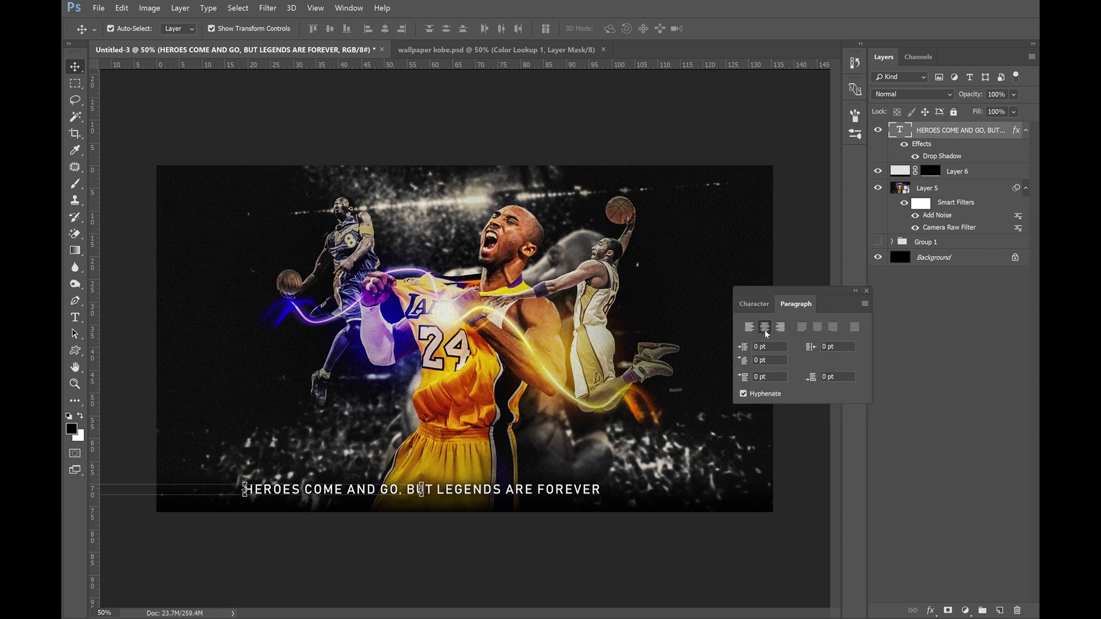
left_click(755, 304)
left_click_drag(340, 498, 531, 486)
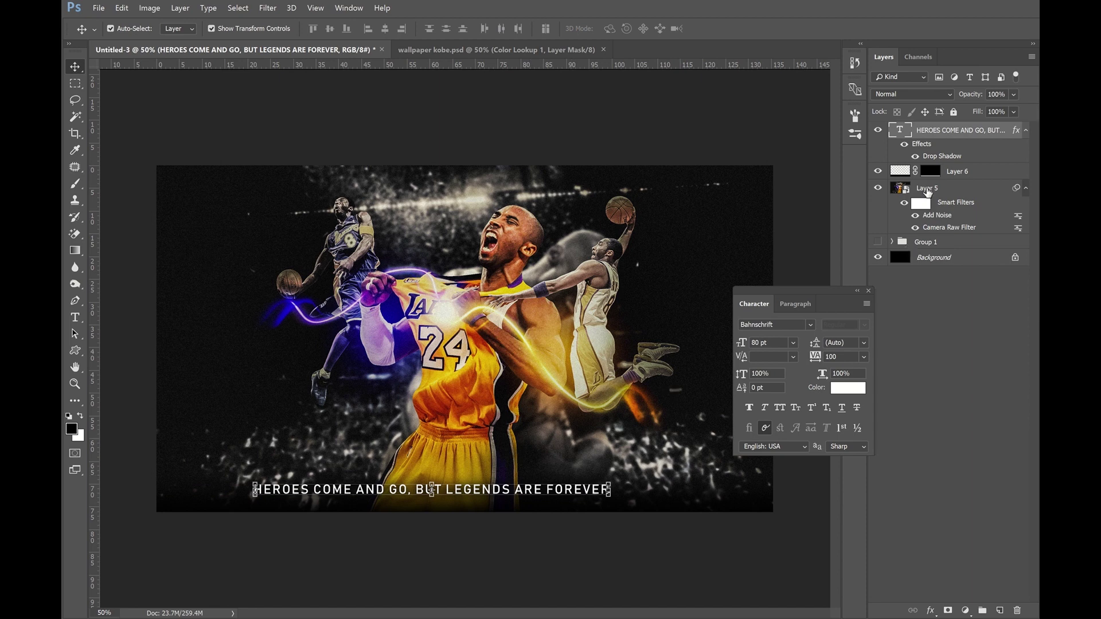
Select Layer 5 and drag out a new vertical guide
left_click(898, 191)
left_click(76, 334)
mouse_move(93, 330)
left_mouse_down()
mouse_move(504, 379)
mouse_move(489, 401)
left_mouse_up()
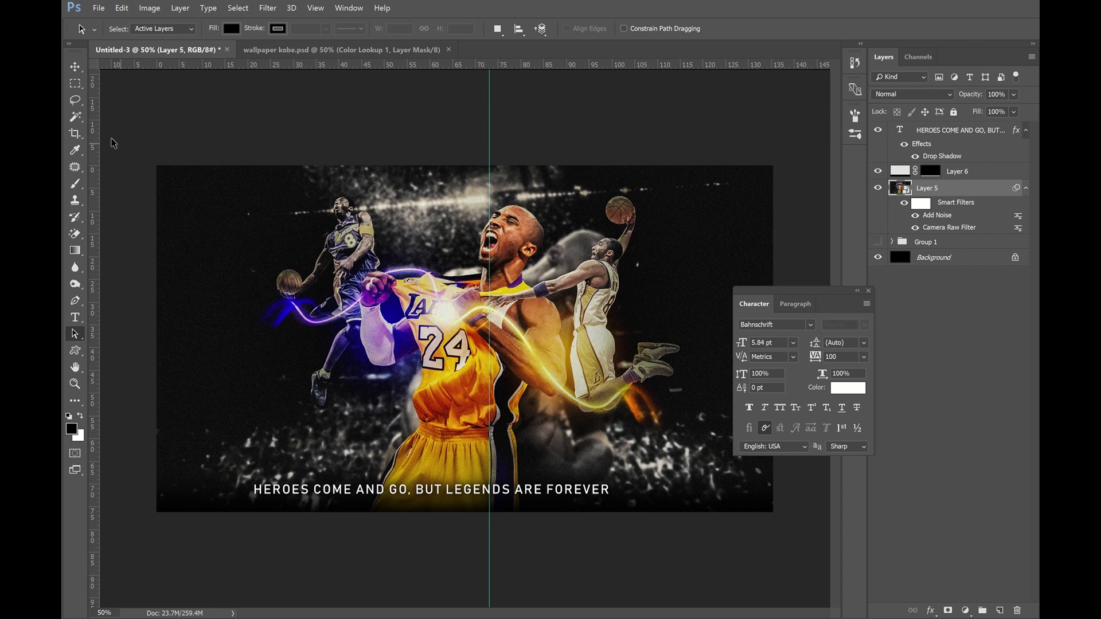
Snap the guide to the image centre and centre the caption on it
left_click(75, 67)
left_click_drag(491, 251, 465, 350)
left_click_drag(520, 496, 558, 494)
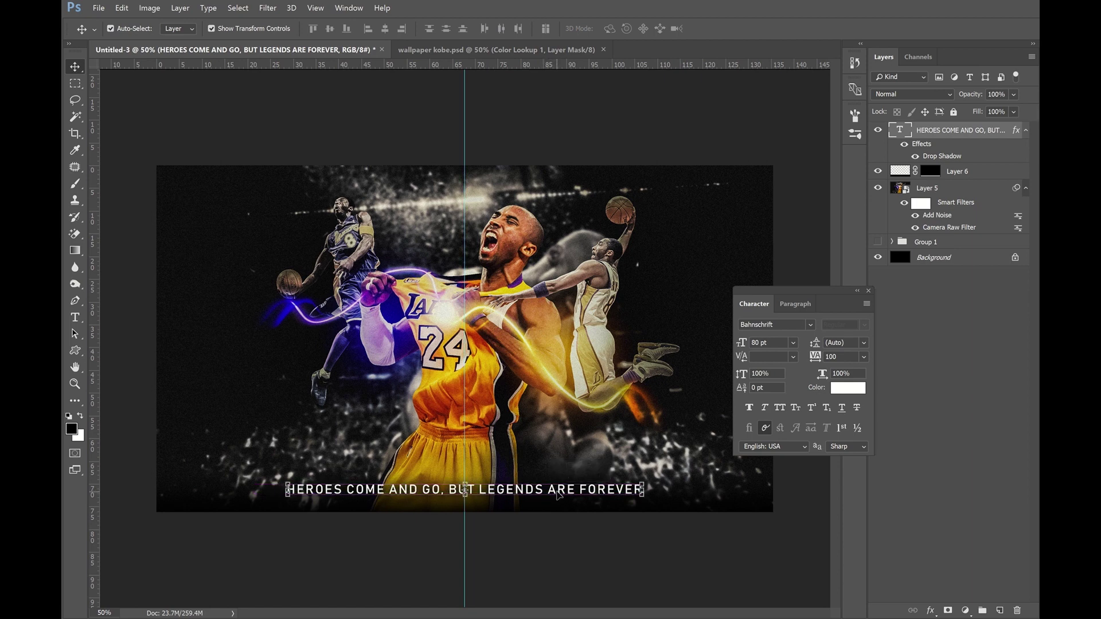
left_click_drag(558, 494, 557, 493)
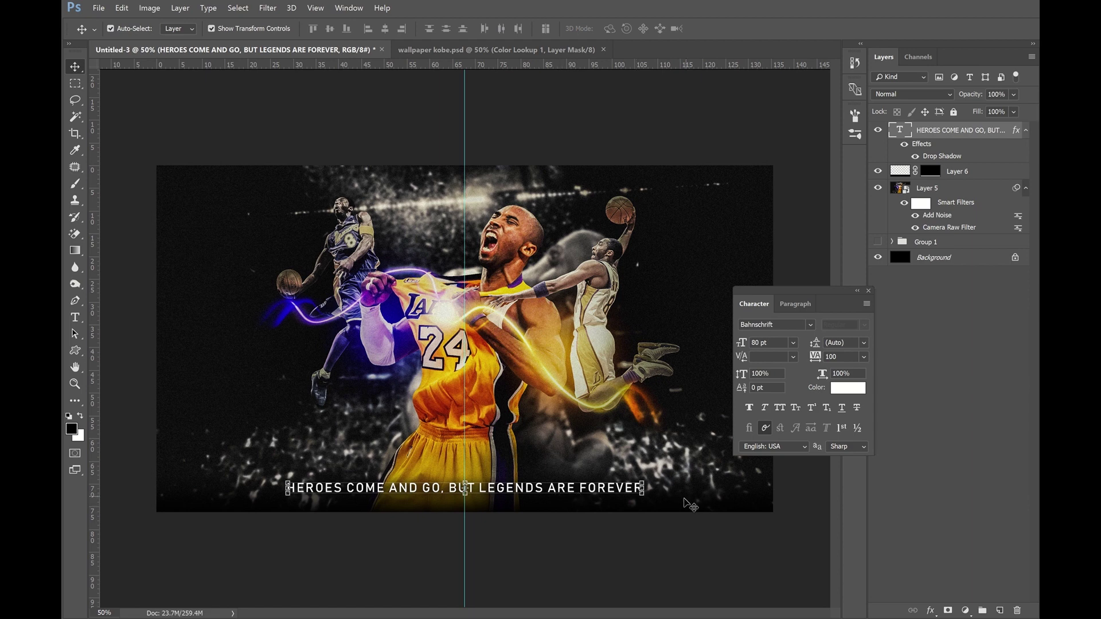
Stretch Layer 6's black bar upward to about 135% height
left_click(905, 177)
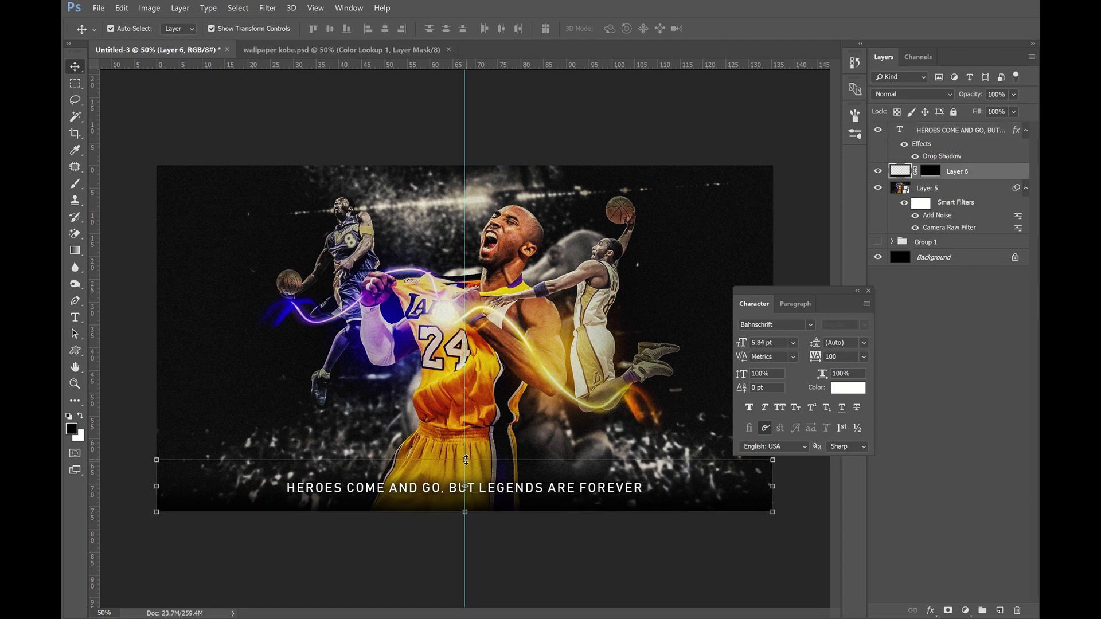
left_click_drag(466, 460, 466, 441)
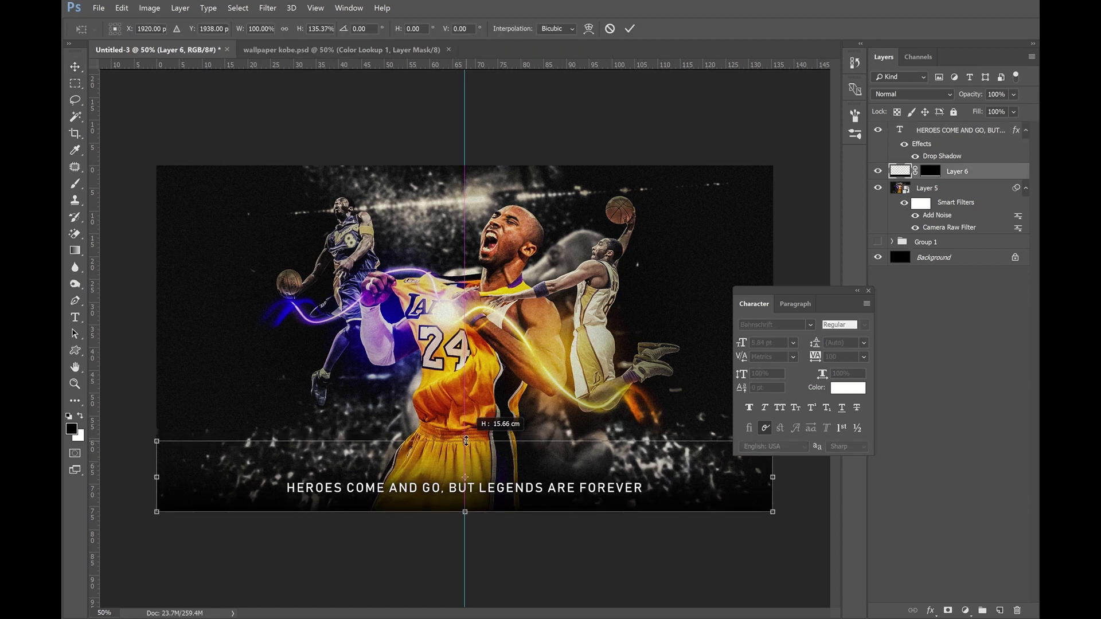
key("Return")
key("z")
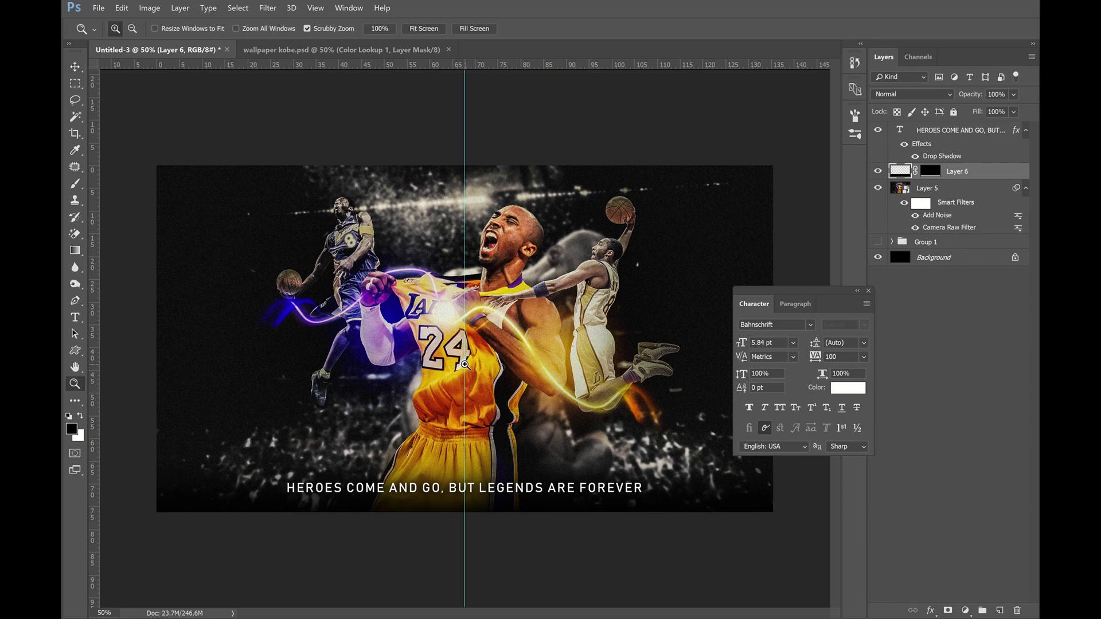